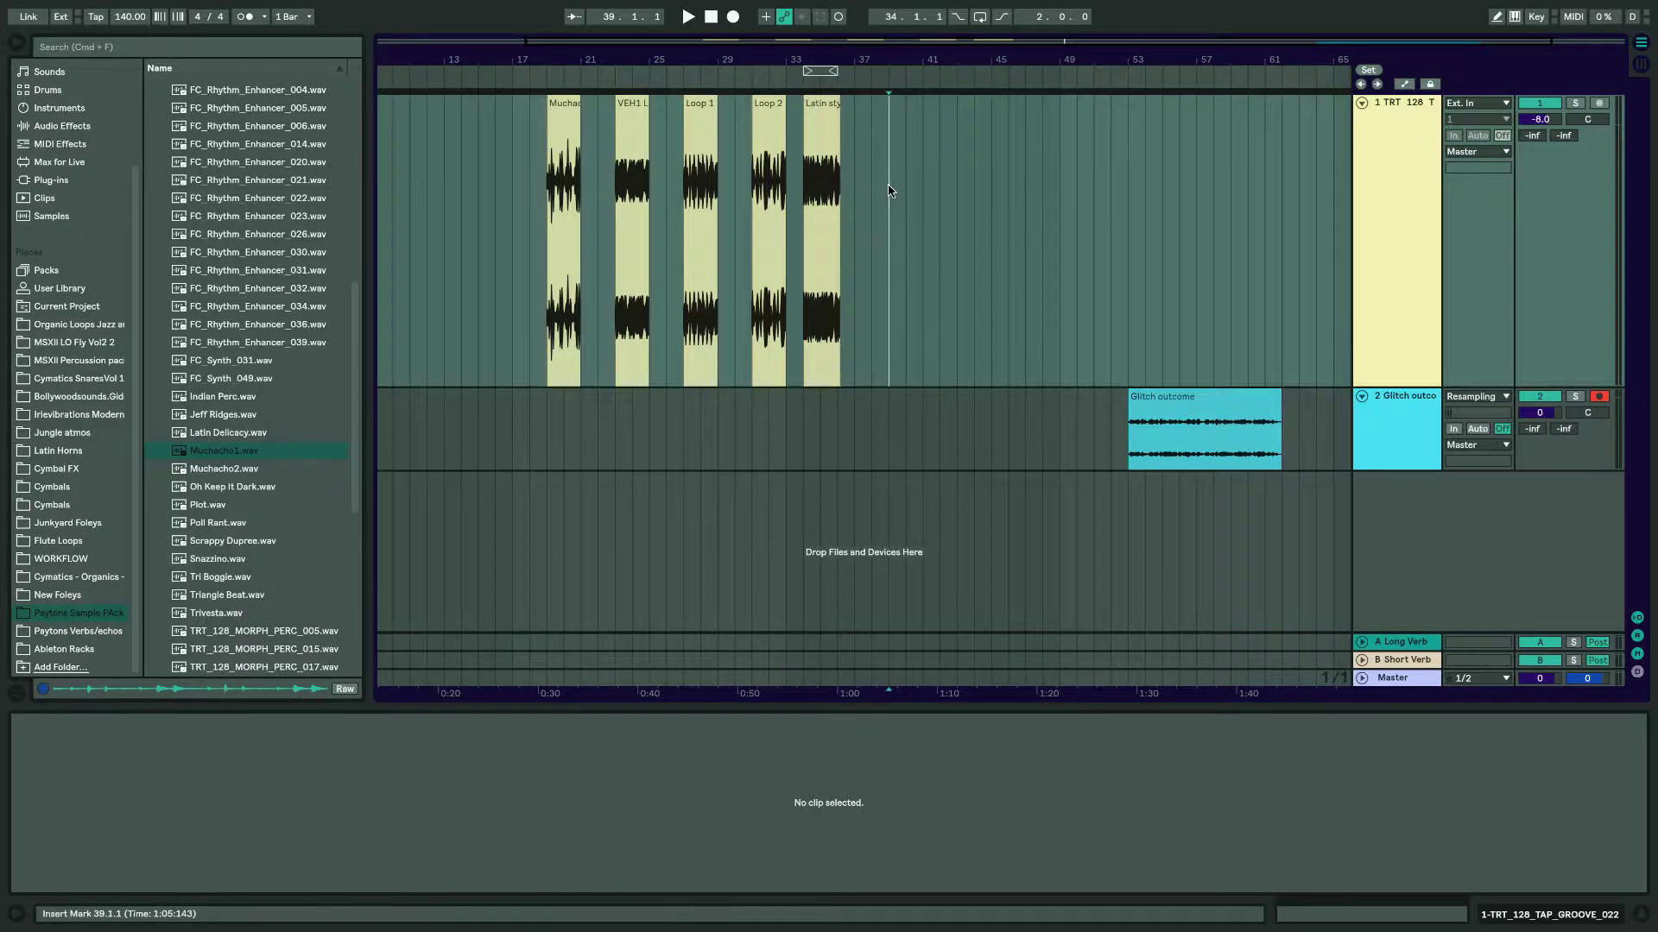
Play the Latin style loop on the first track, followed by the Glitch outcome clip on the second track.
{"action": "left_click", "coordinate": [815, 121]}
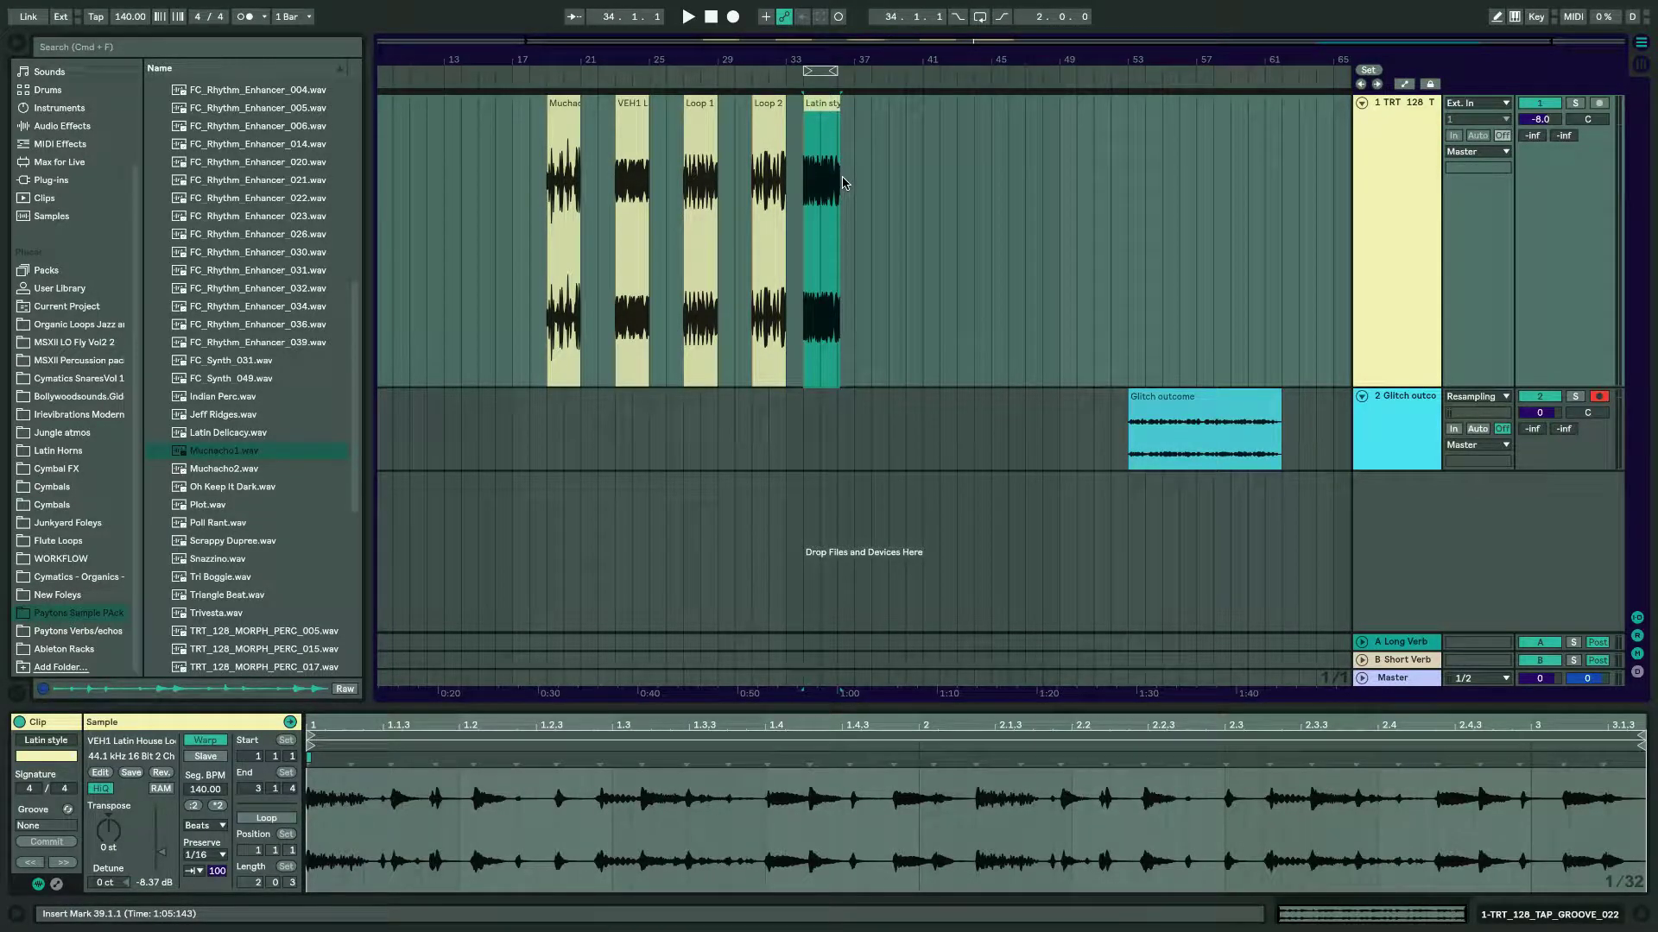
{"action": "key", "text": "space"}
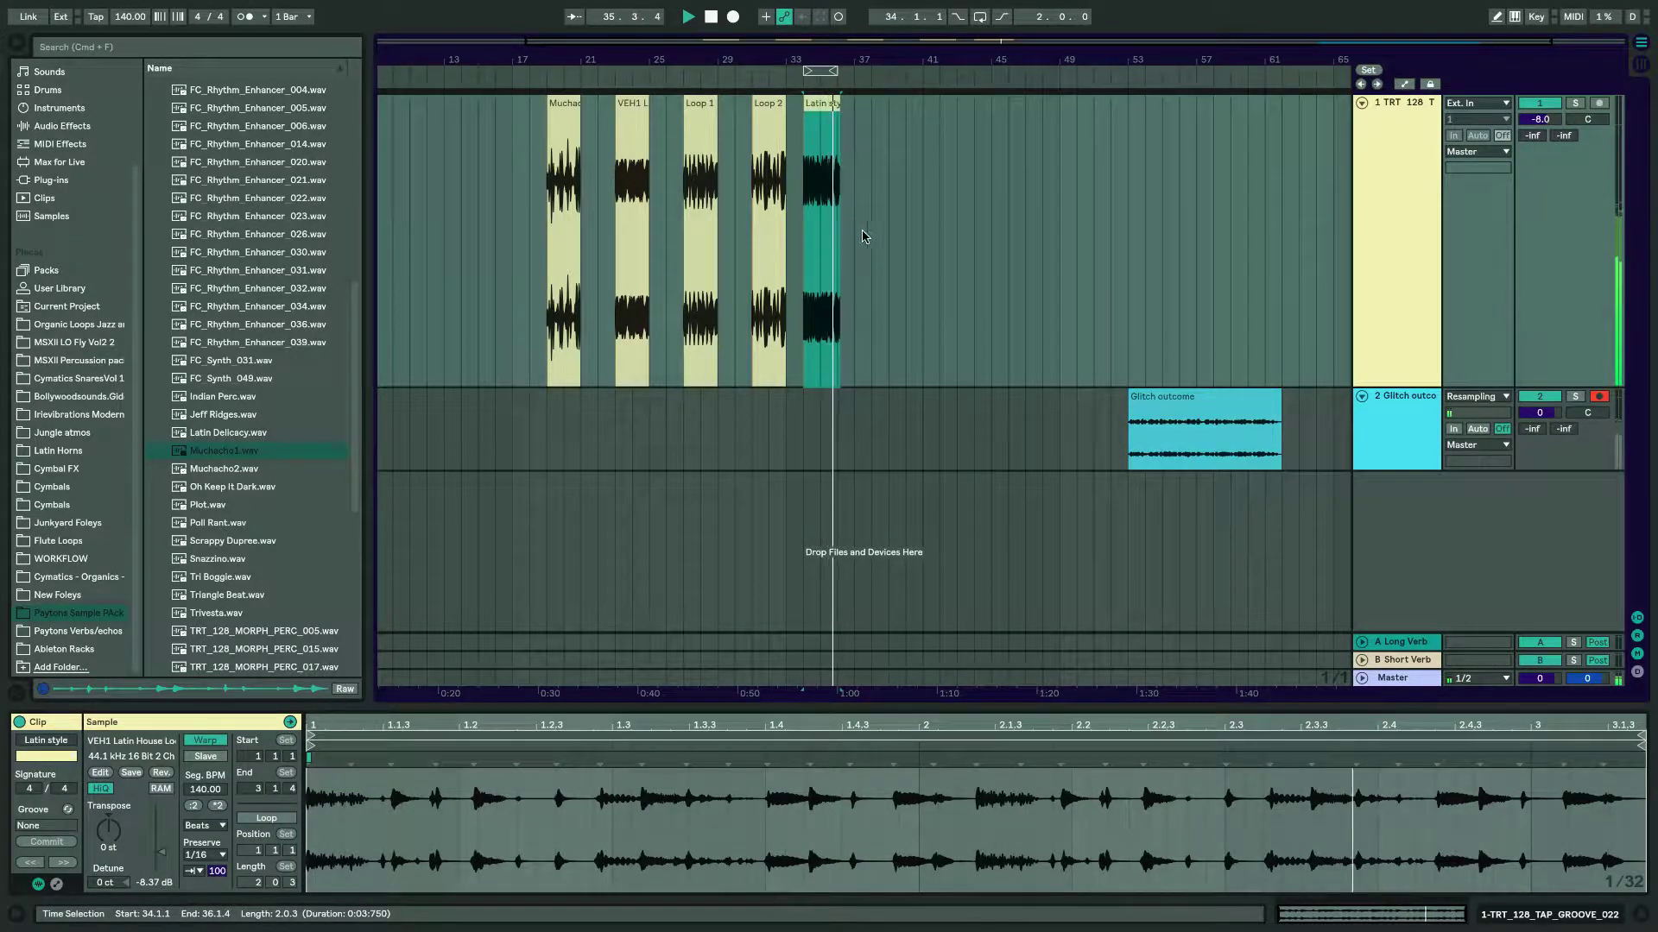
{"action": "key", "text": "space"}
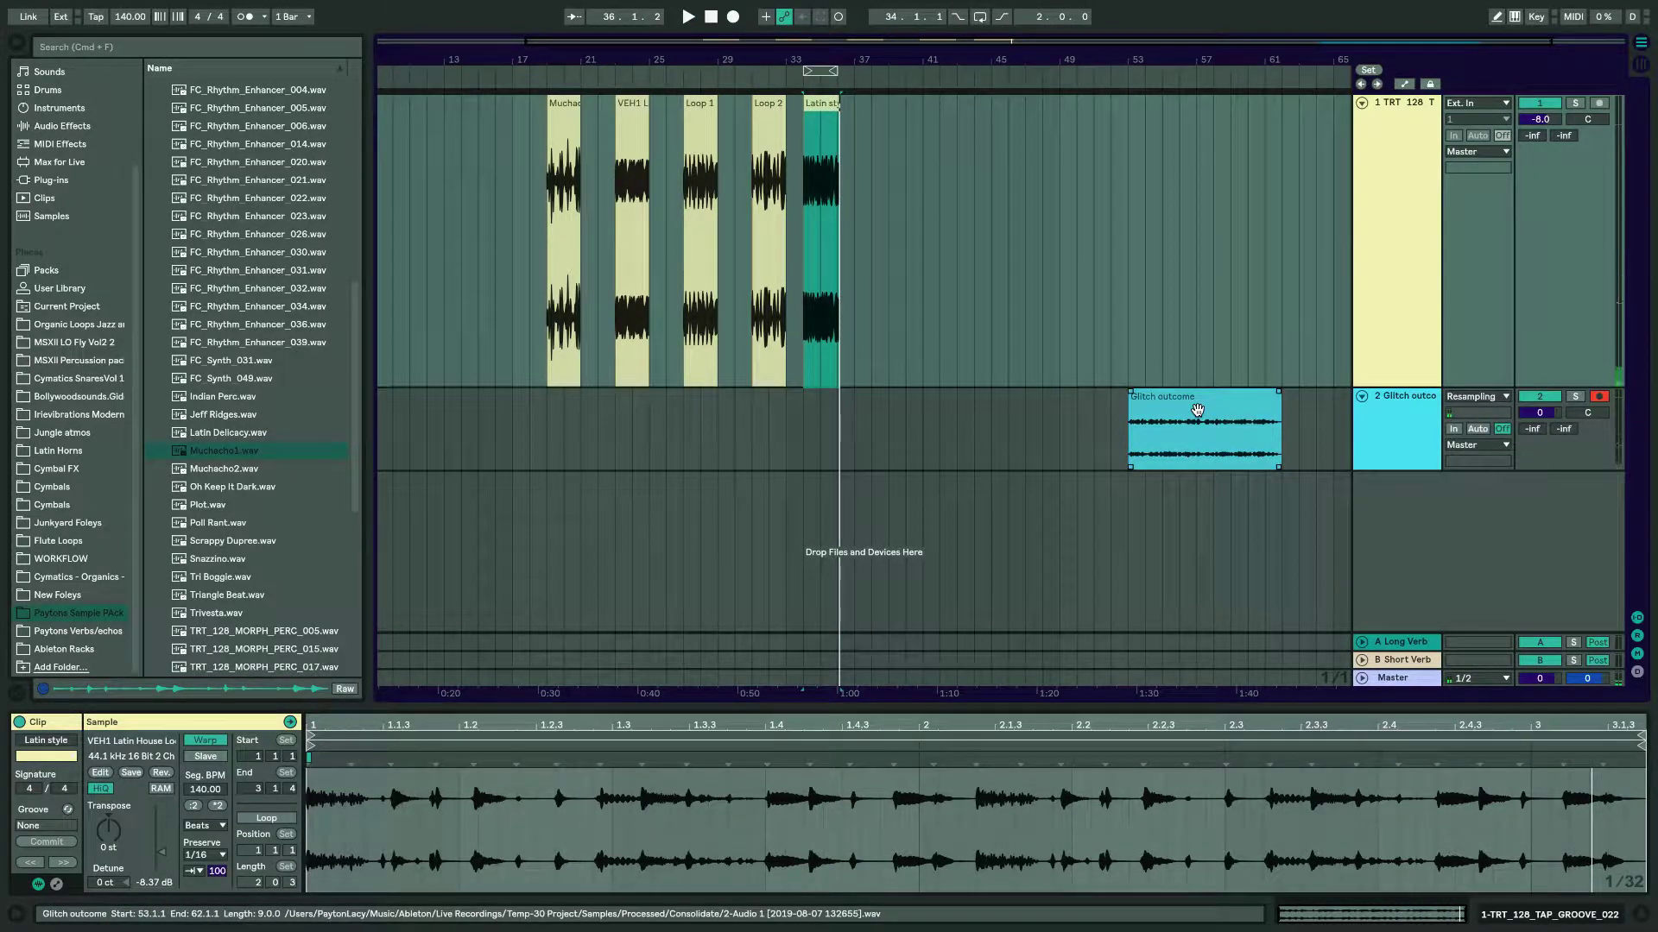
{"action": "left_click", "coordinate": [1197, 410]}
{"action": "key", "text": "space"}
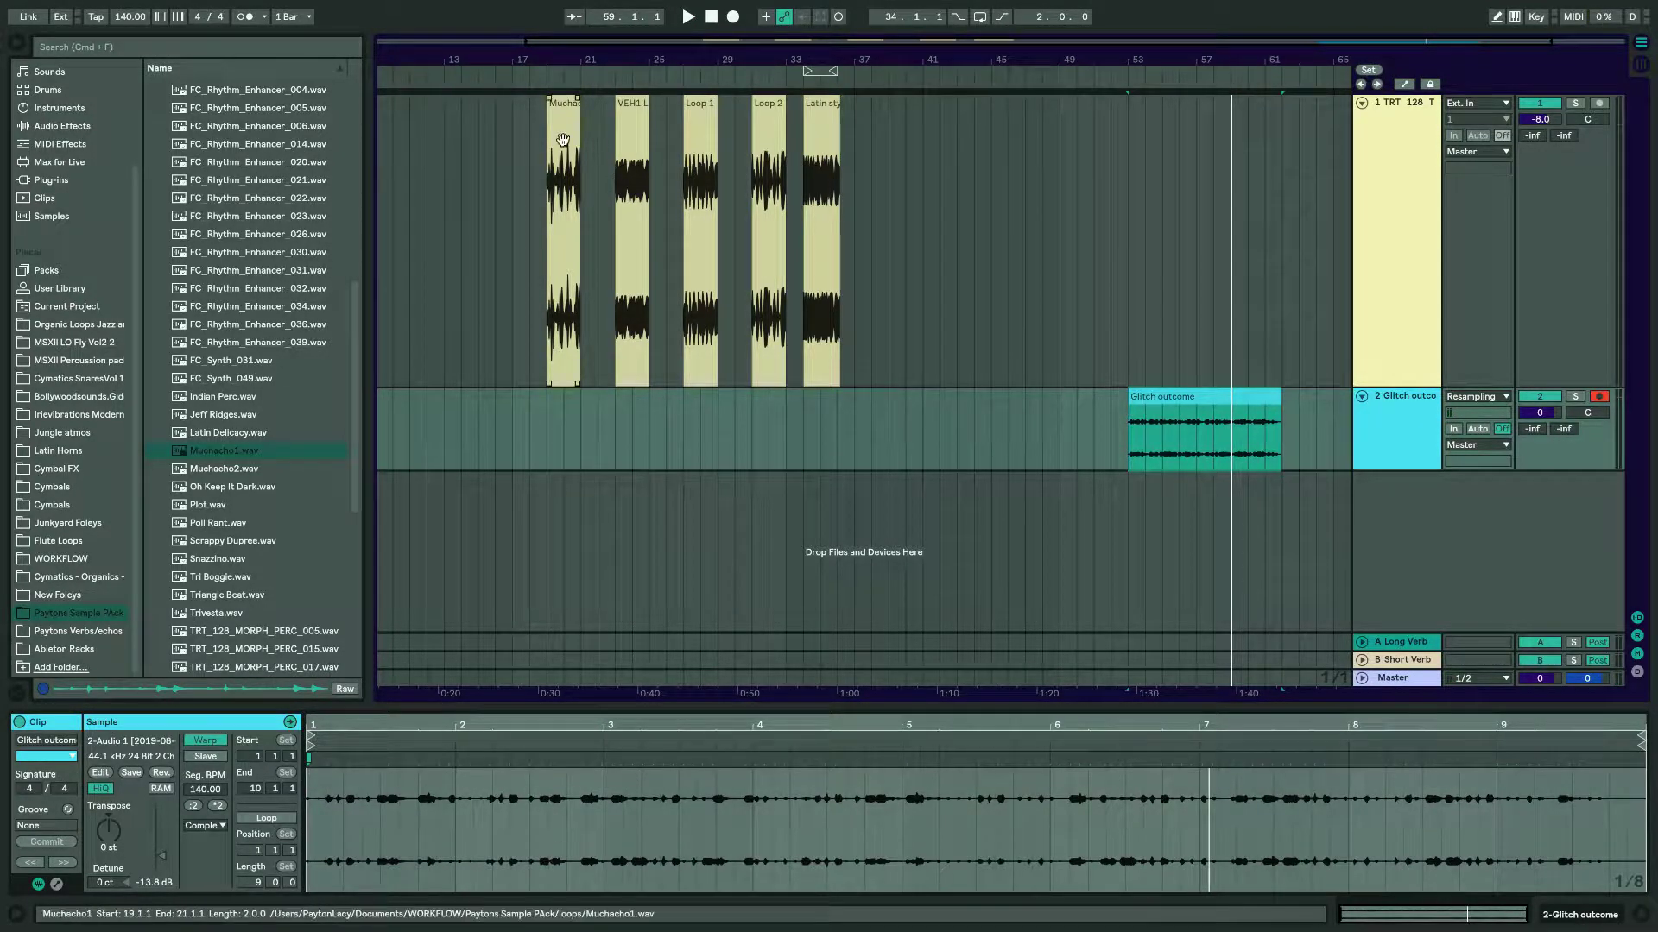
Audition the loops on the first track in turn, from Muchacho1 through Loop 1 and Loop 2 to Latin style.
{"action": "left_click", "coordinate": [563, 102]}
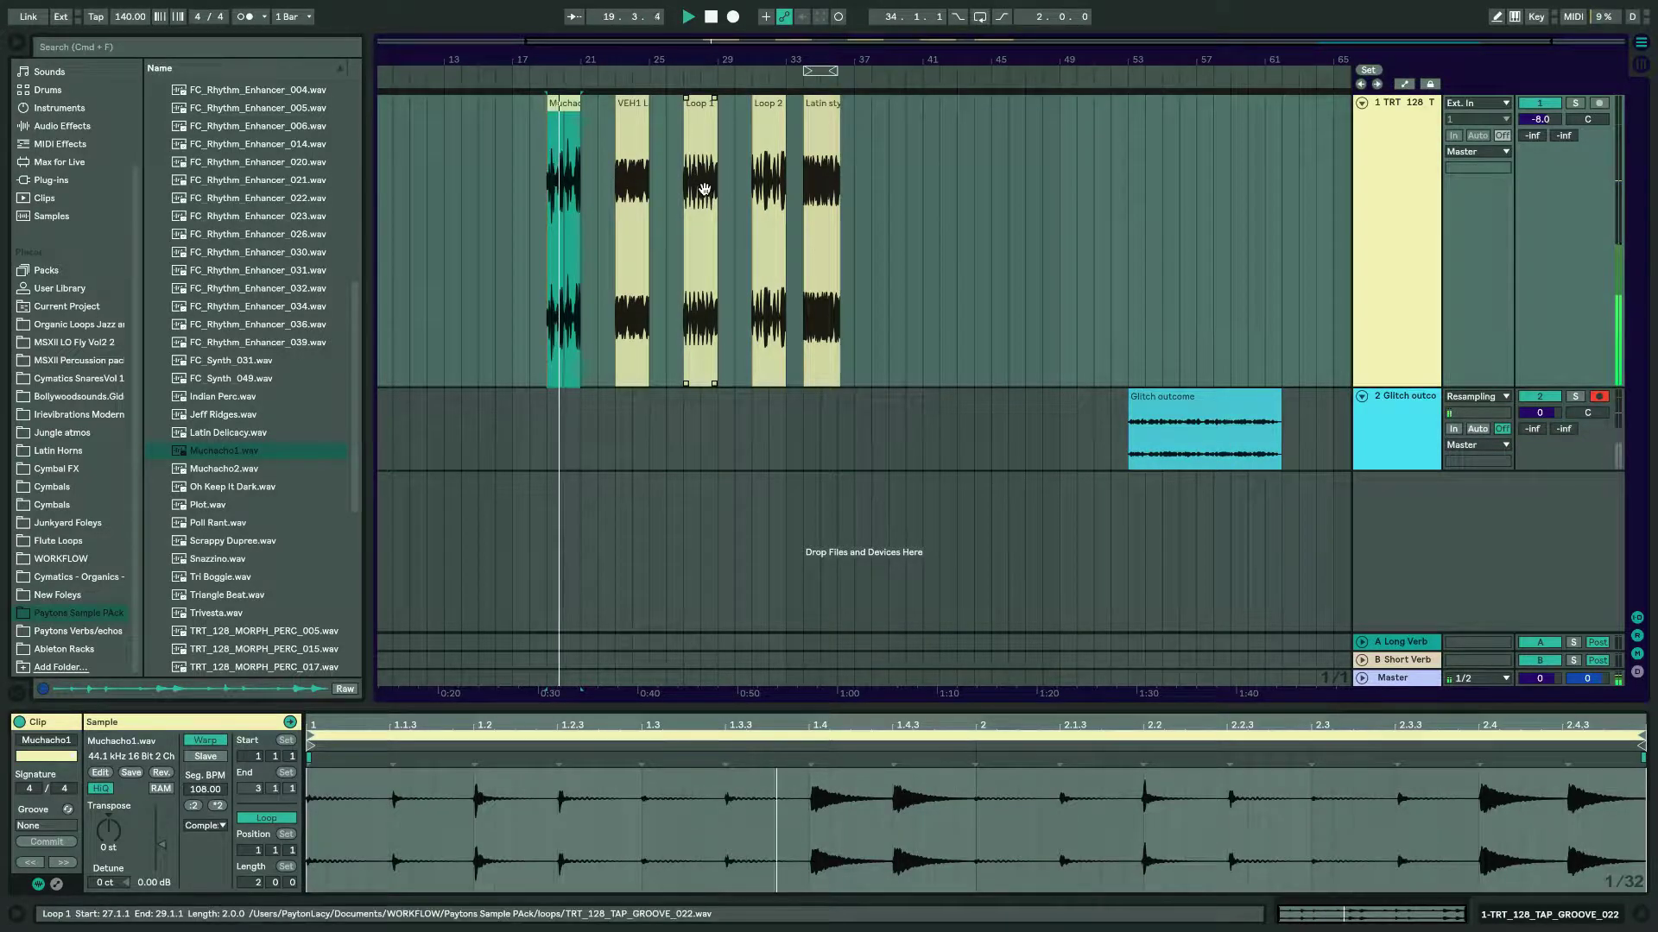
{"action": "left_click", "coordinate": [630, 103]}
{"action": "left_click", "coordinate": [688, 164]}
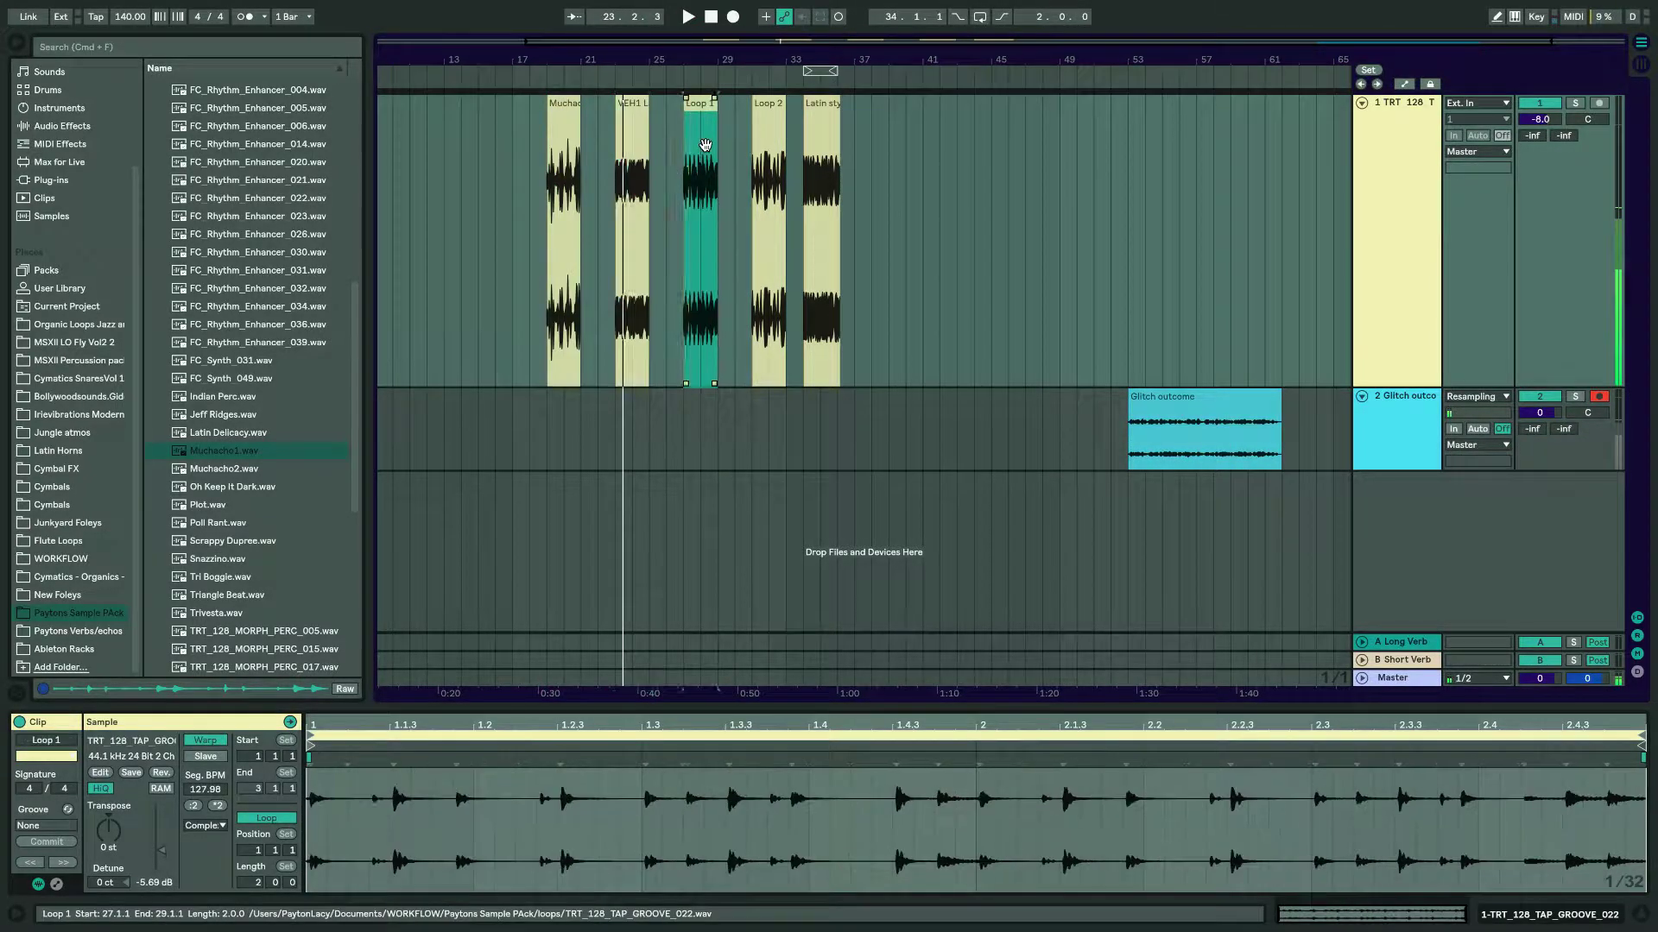
{"action": "left_click", "coordinate": [773, 158]}
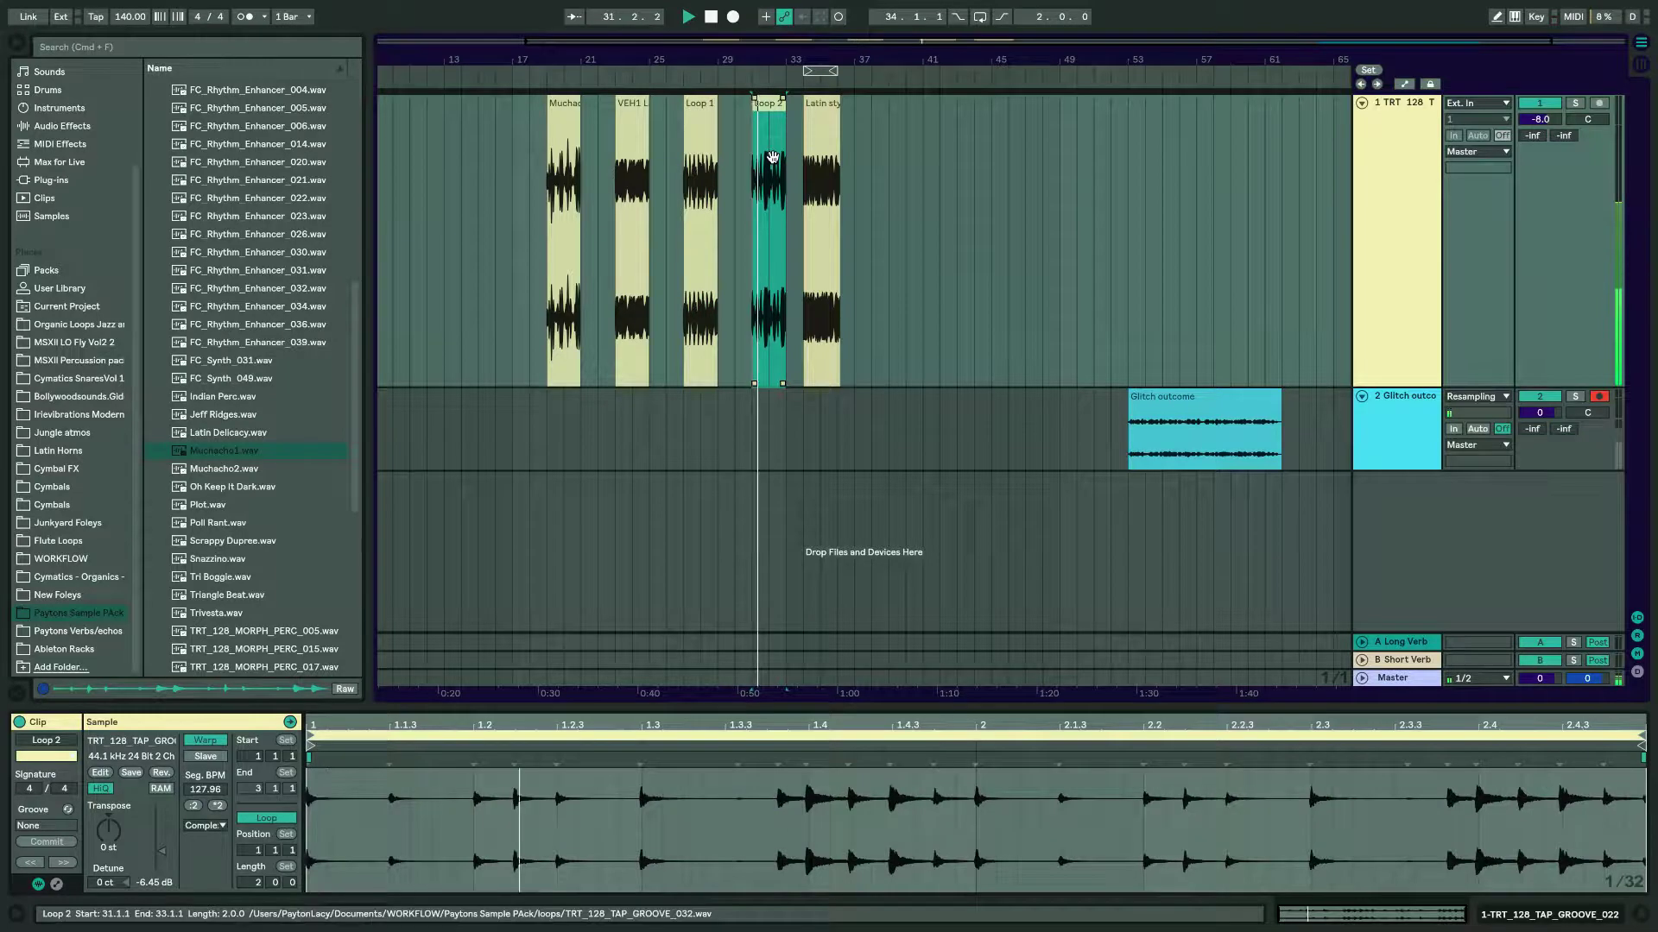
{"action": "left_click", "coordinate": [820, 140]}
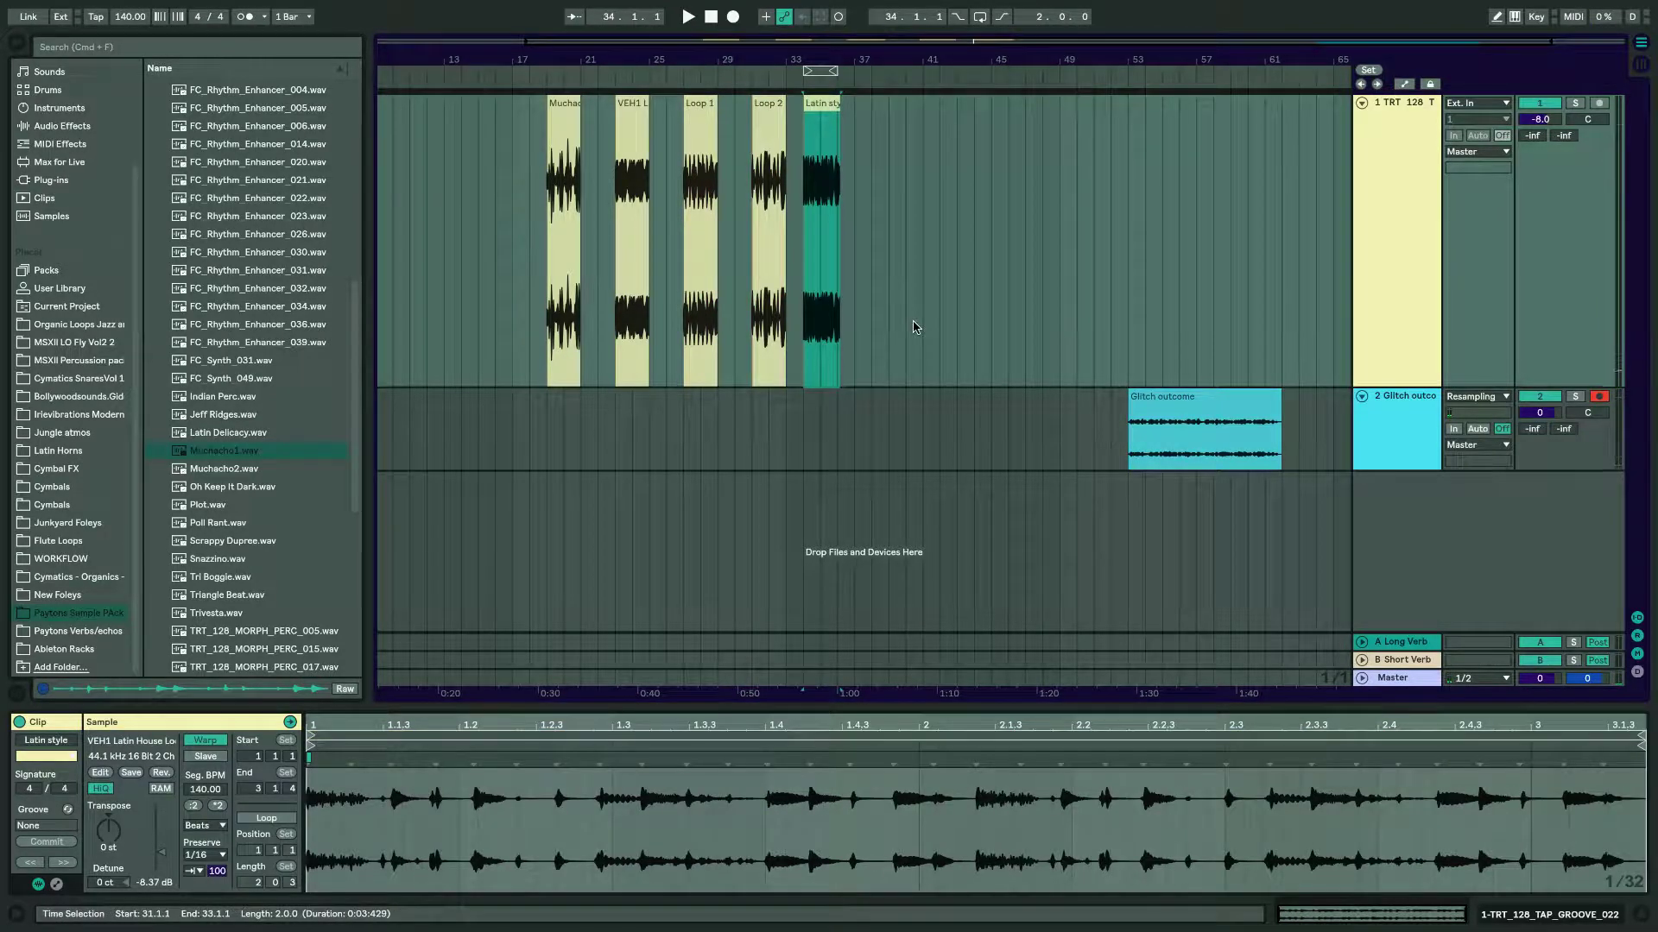
Play the Glitch outcome clip again and compare it with the original Latin style loop.
{"action": "left_click", "coordinate": [1195, 394]}
{"action": "key", "text": "space"}
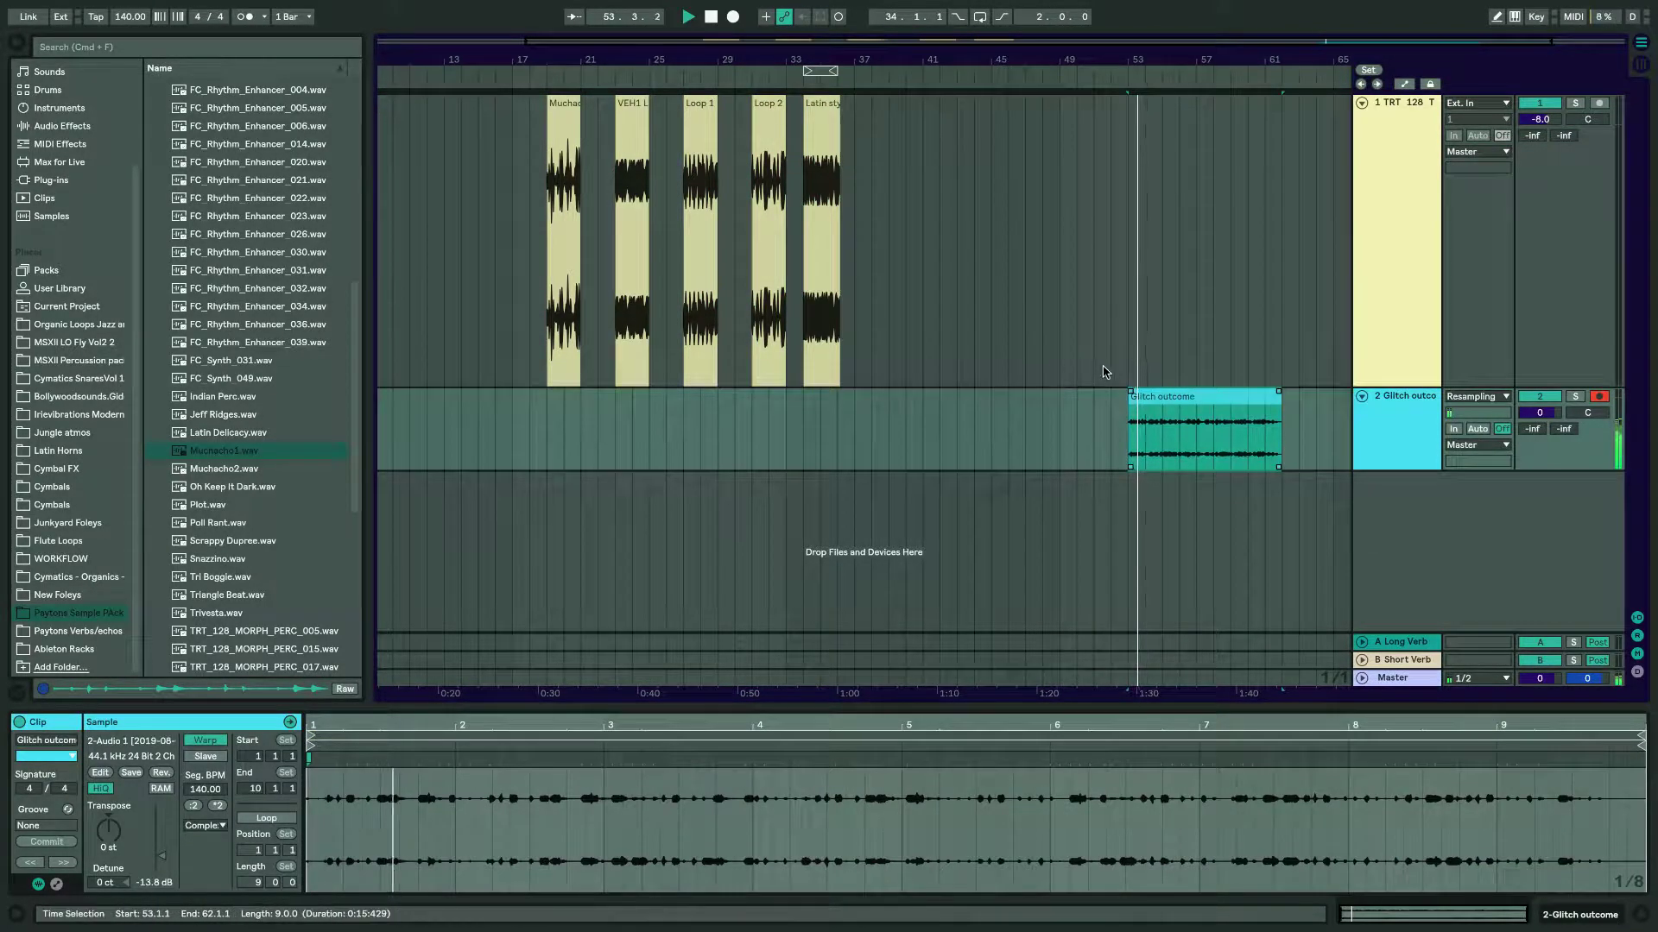
{"action": "left_click", "coordinate": [823, 207]}
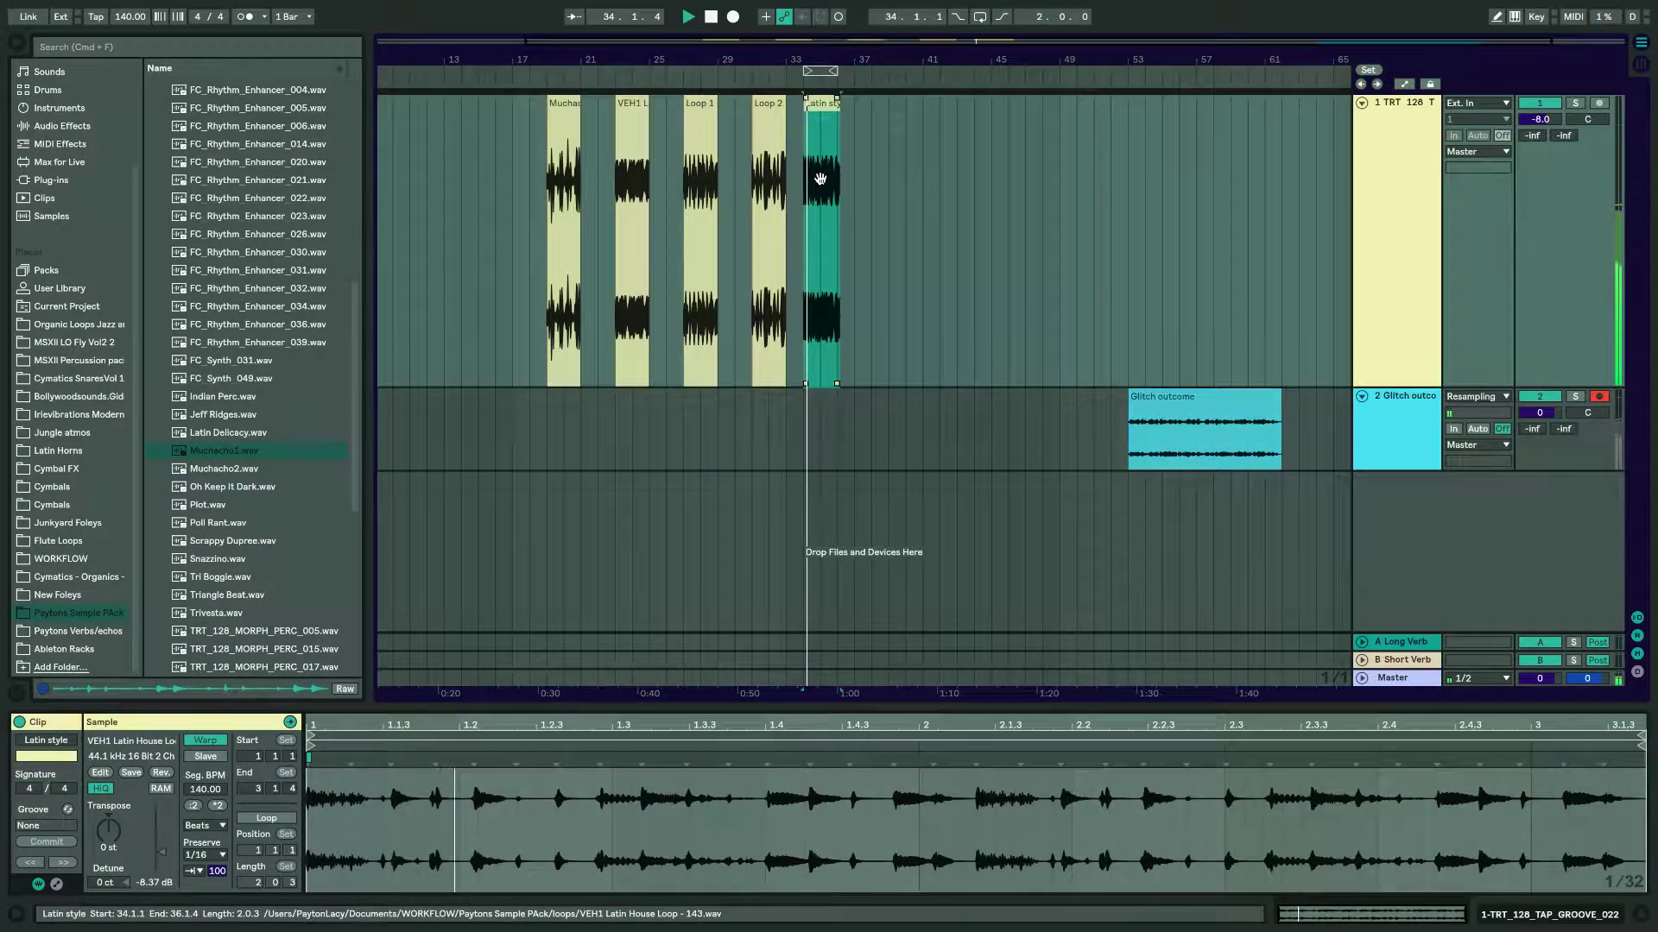
{"action": "key", "text": "space"}
{"action": "left_click", "coordinate": [985, 227]}
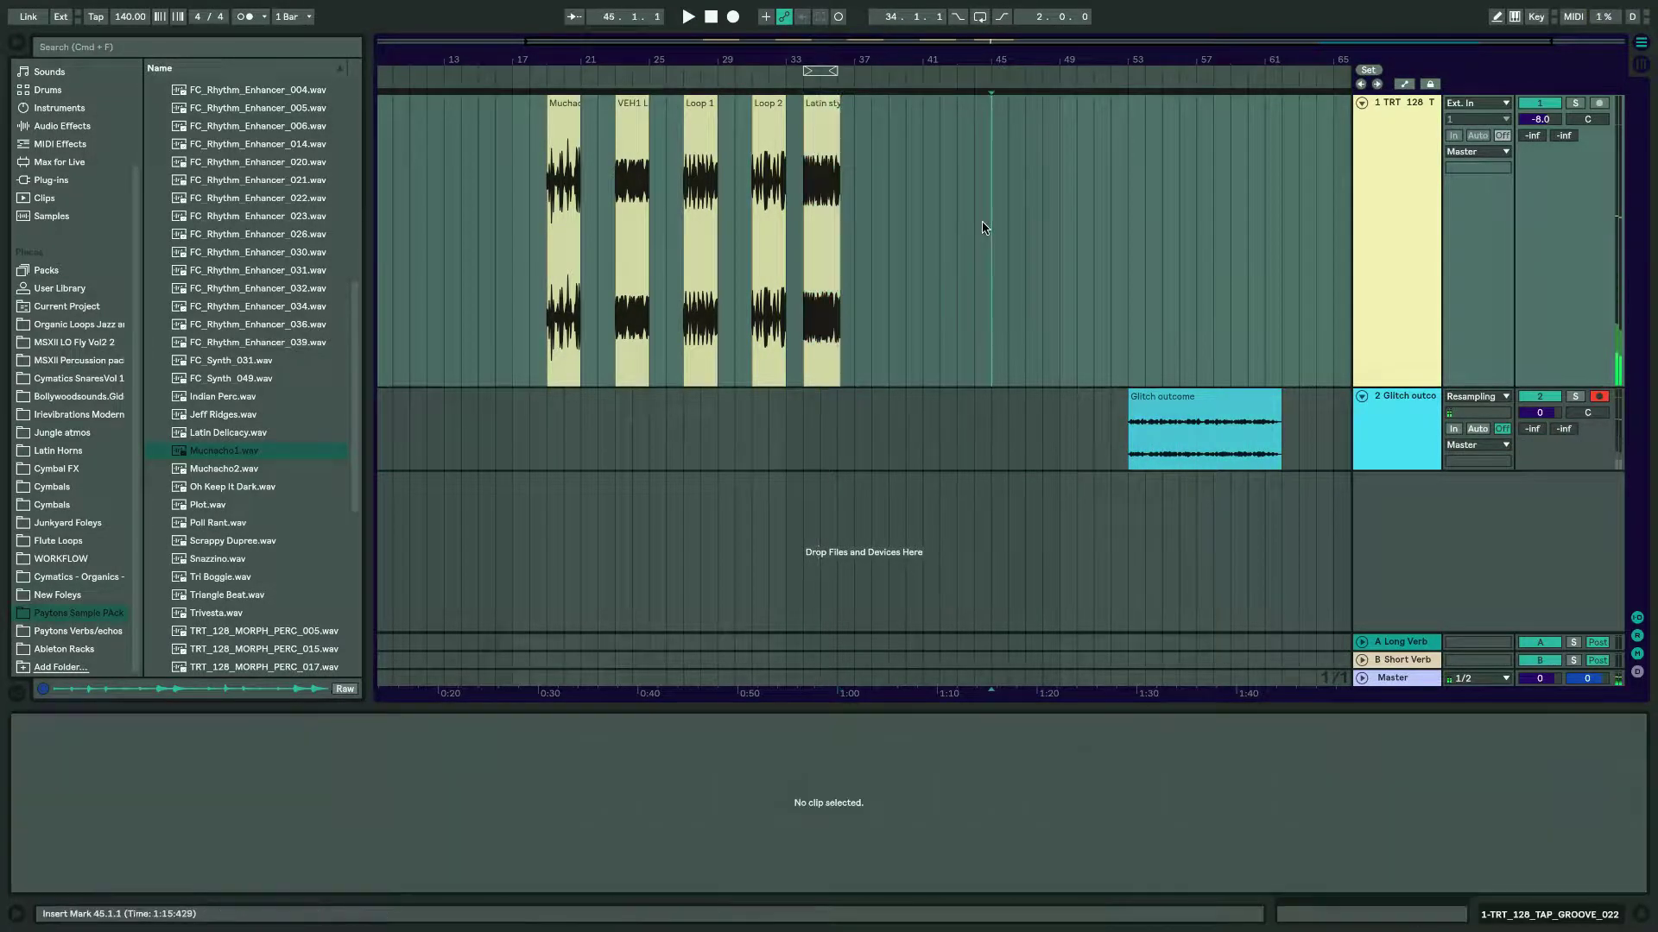
Add a Gate audio effect to the first track holding the percussion loops.
{"action": "left_click", "coordinate": [1415, 192]}
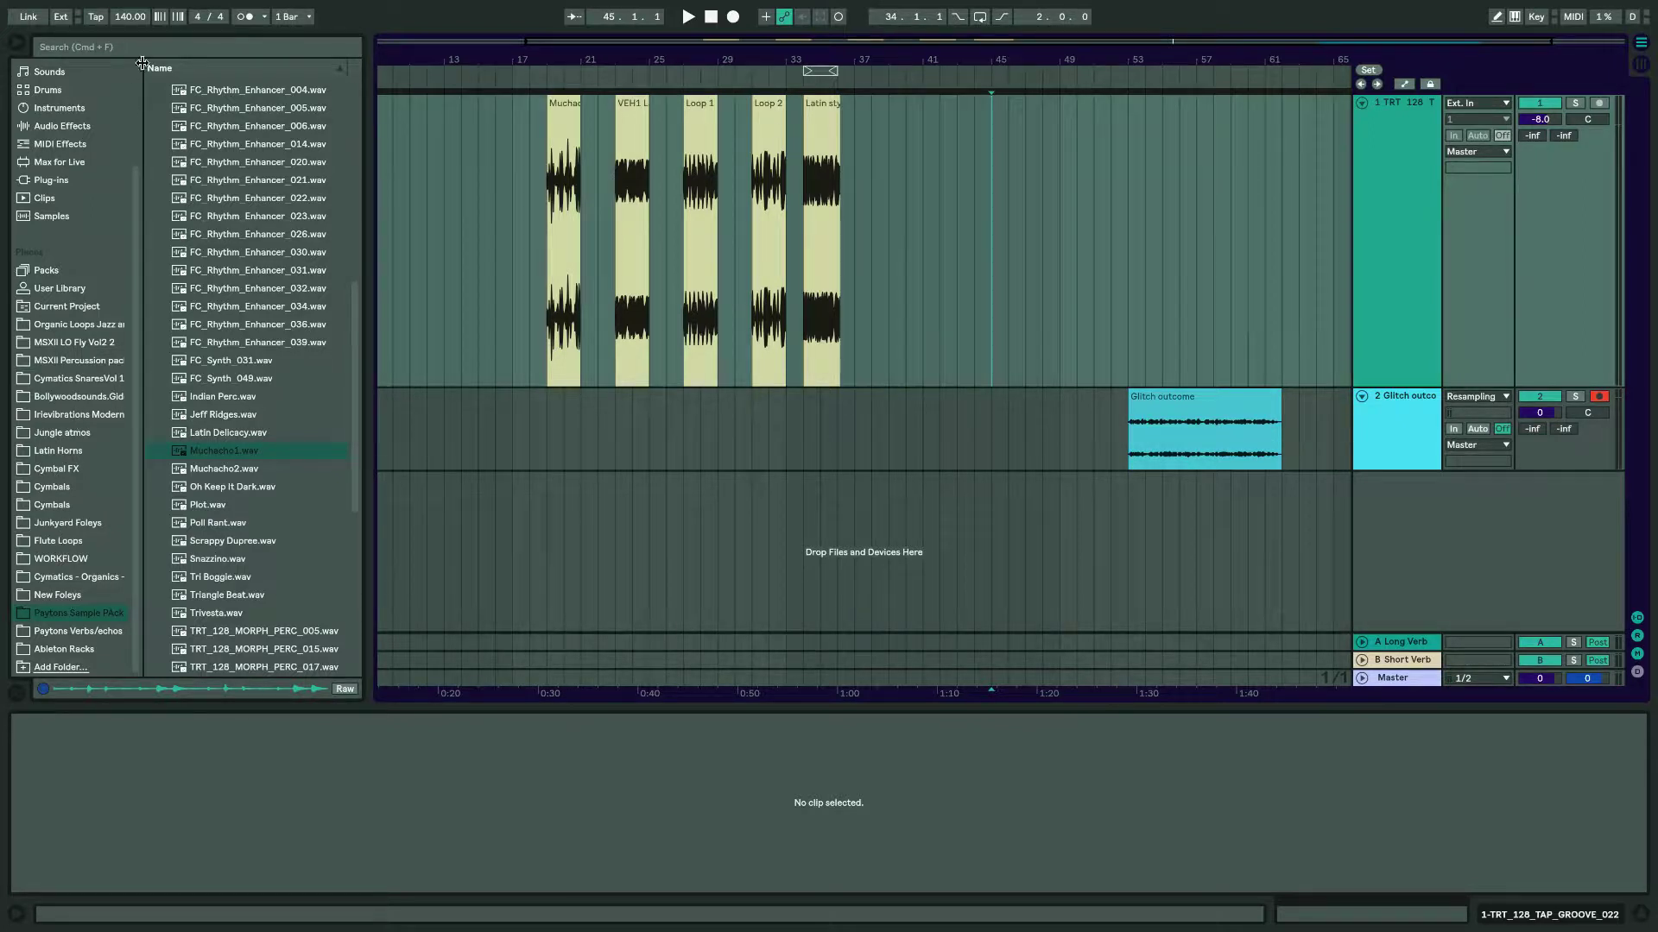
{"action": "left_click", "coordinate": [57, 128]}
{"action": "scroll", "coordinate": [274, 371], "scroll_direction": "down", "scroll_amount": 2}
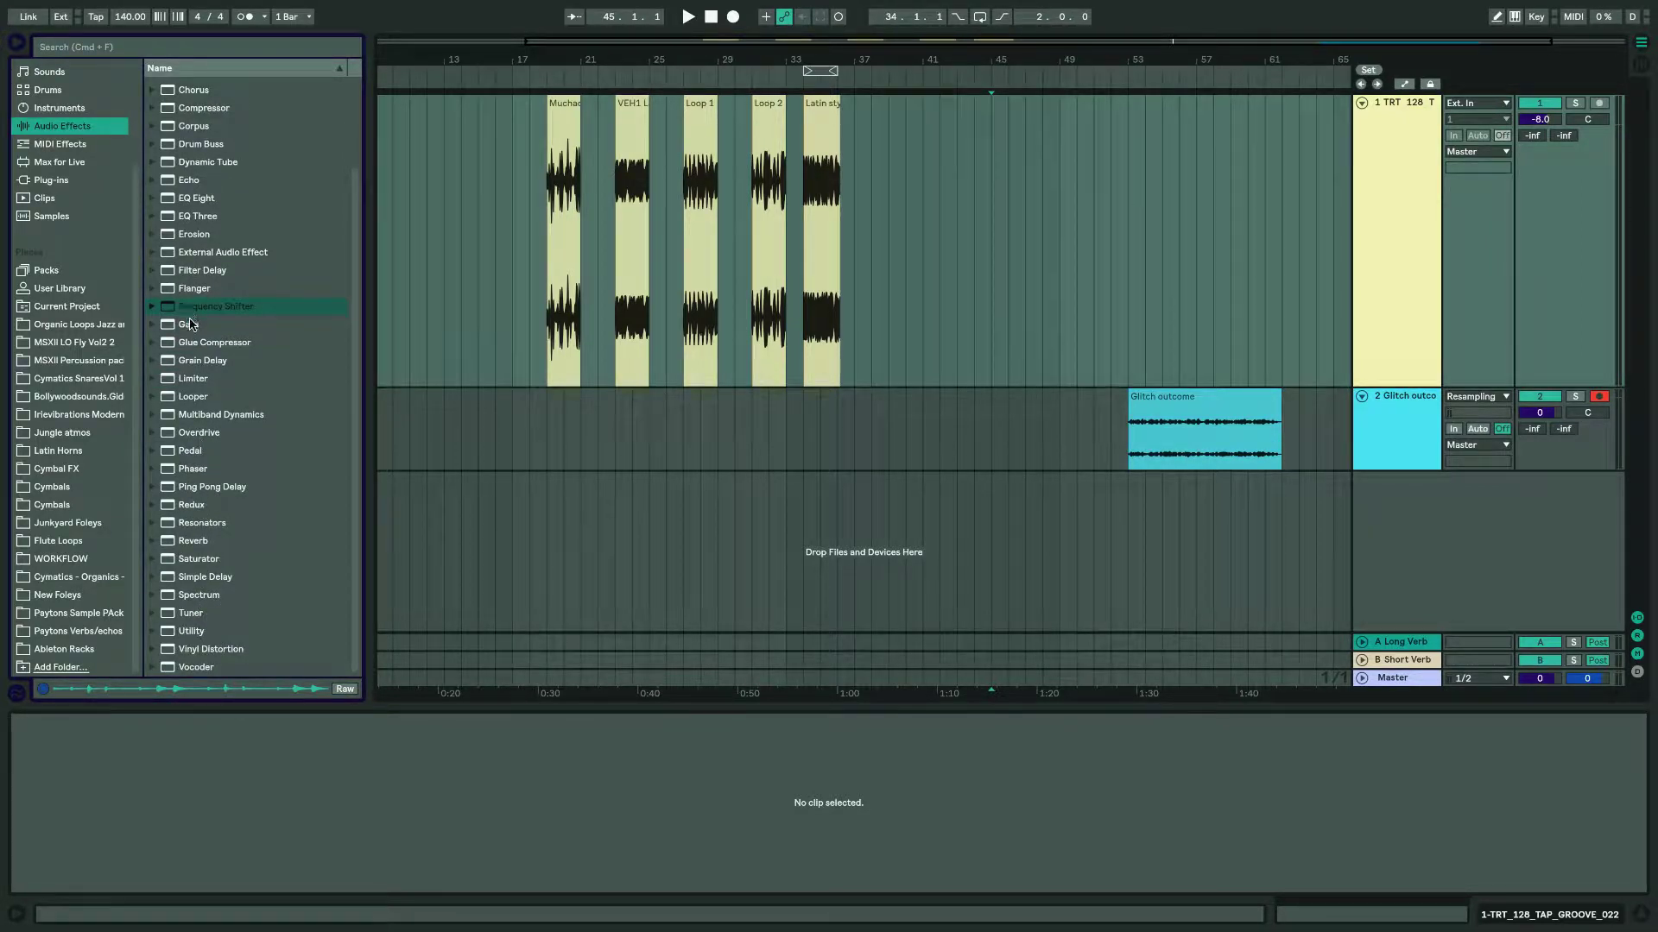
{"action": "left_click_drag", "start_coordinate": [190, 324], "coordinate": [670, 237]}
{"action": "left_click_drag", "start_coordinate": [791, 186], "coordinate": [795, 191]}
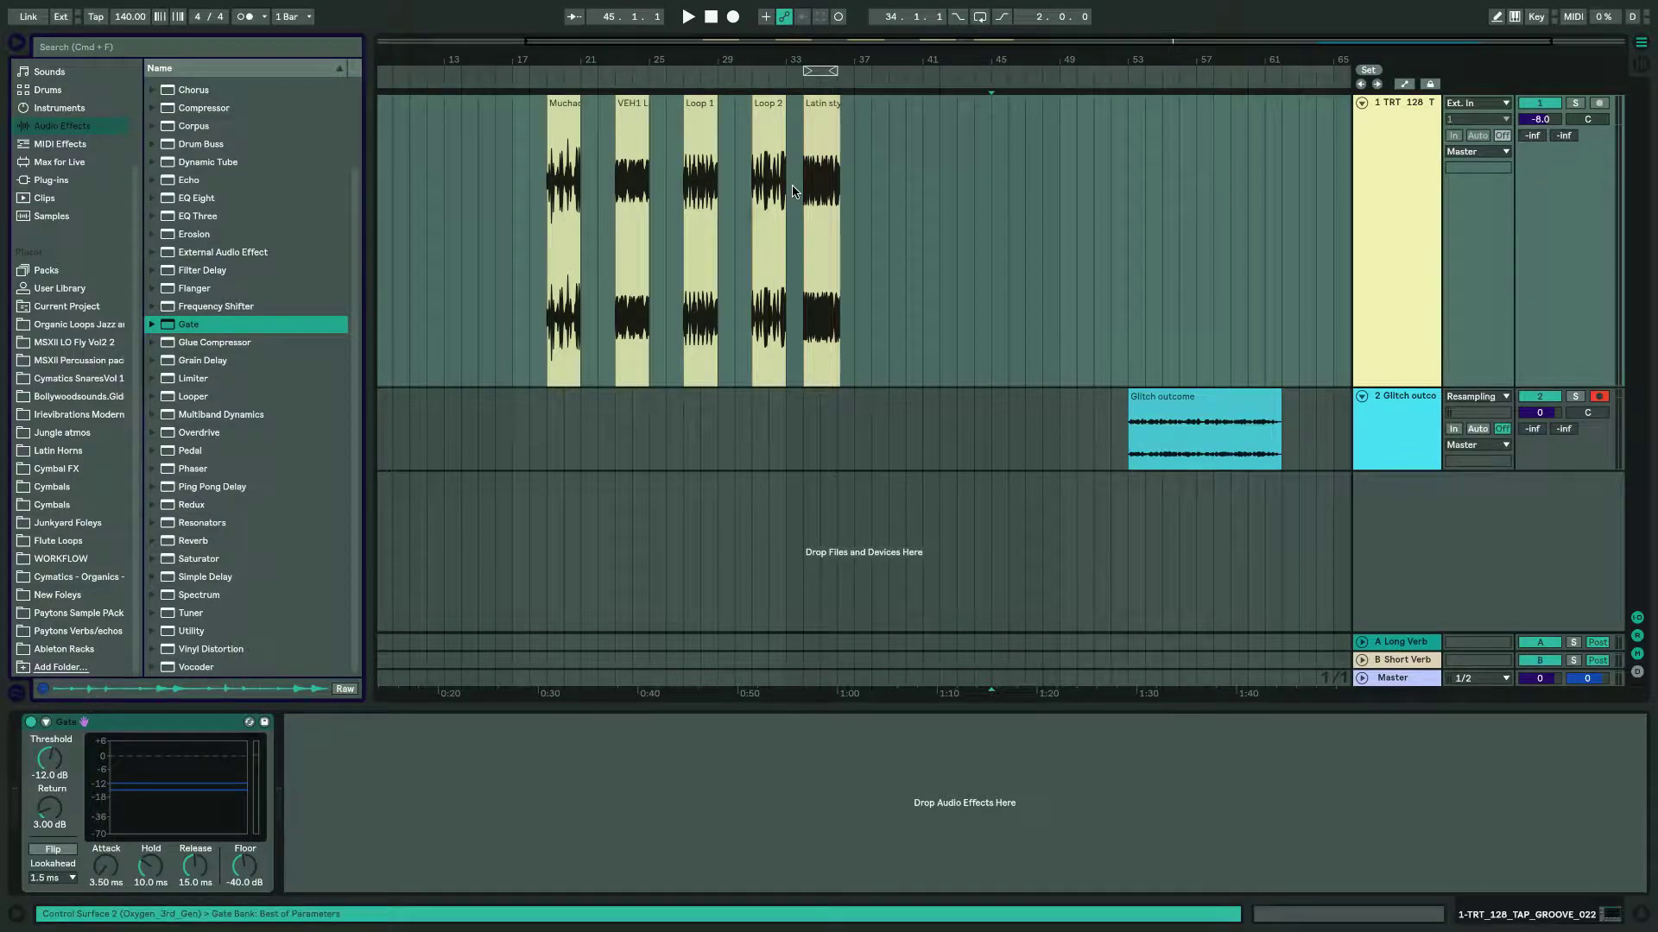
Loop playback of the Latin style clip and set the Gate to threshold -19.3 dB, hold 1.00 ms, release 0.10 ms and floor -inf dB.
{"action": "left_click", "coordinate": [830, 171]}
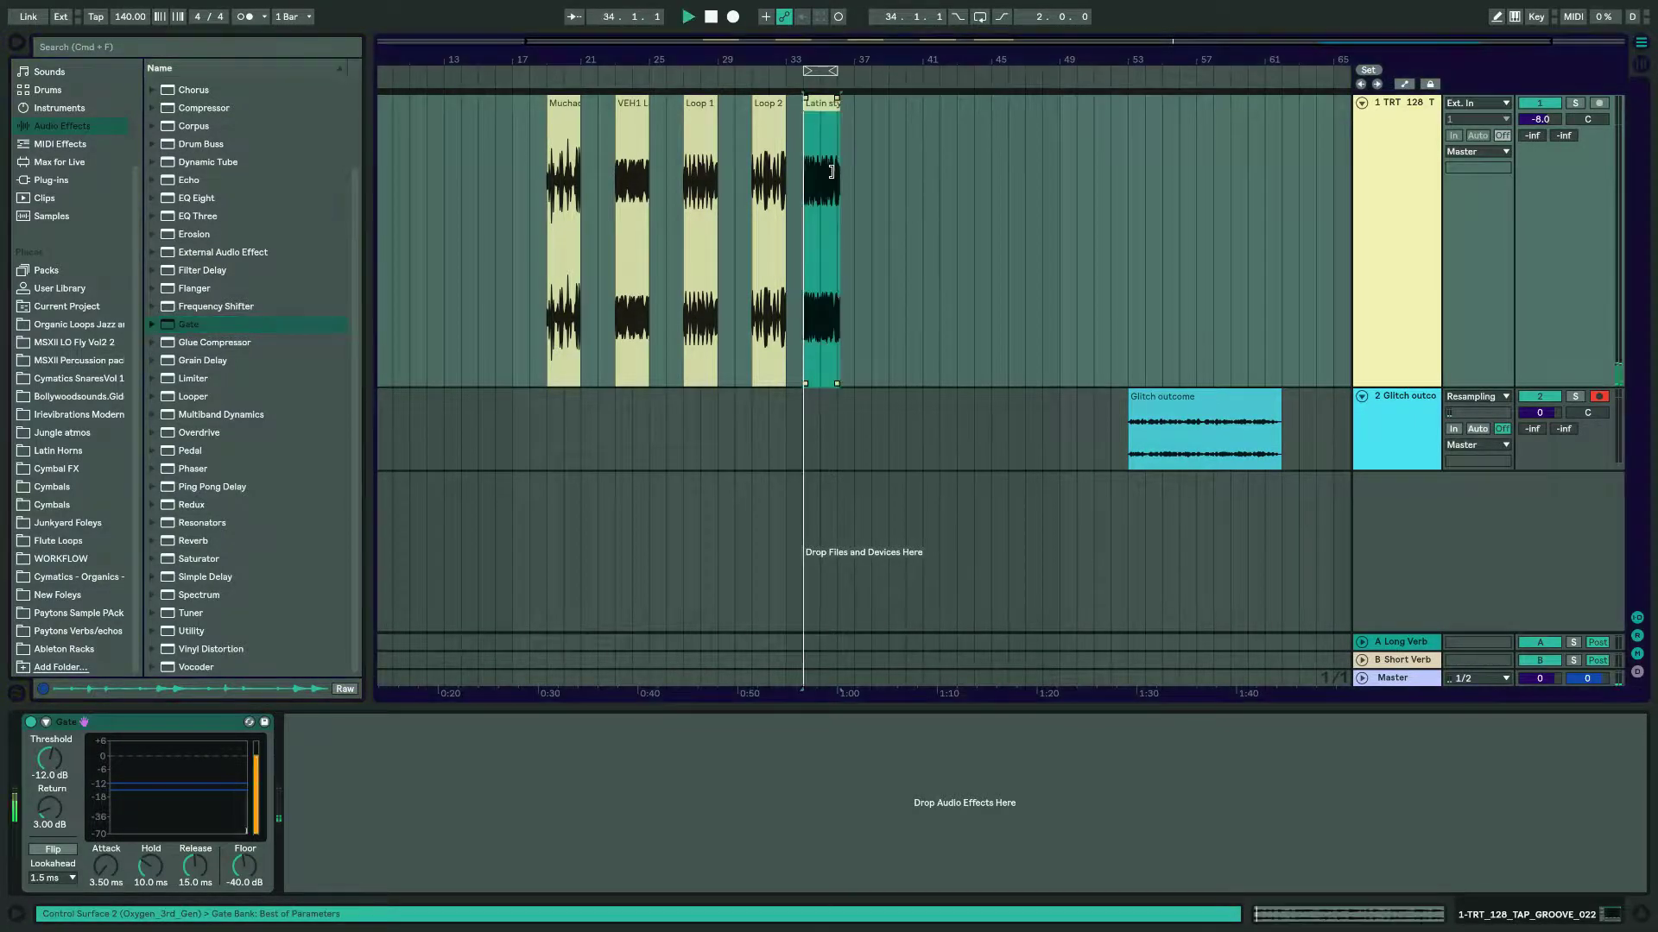
{"action": "key", "text": "space"}
{"action": "left_click", "coordinate": [980, 16]}
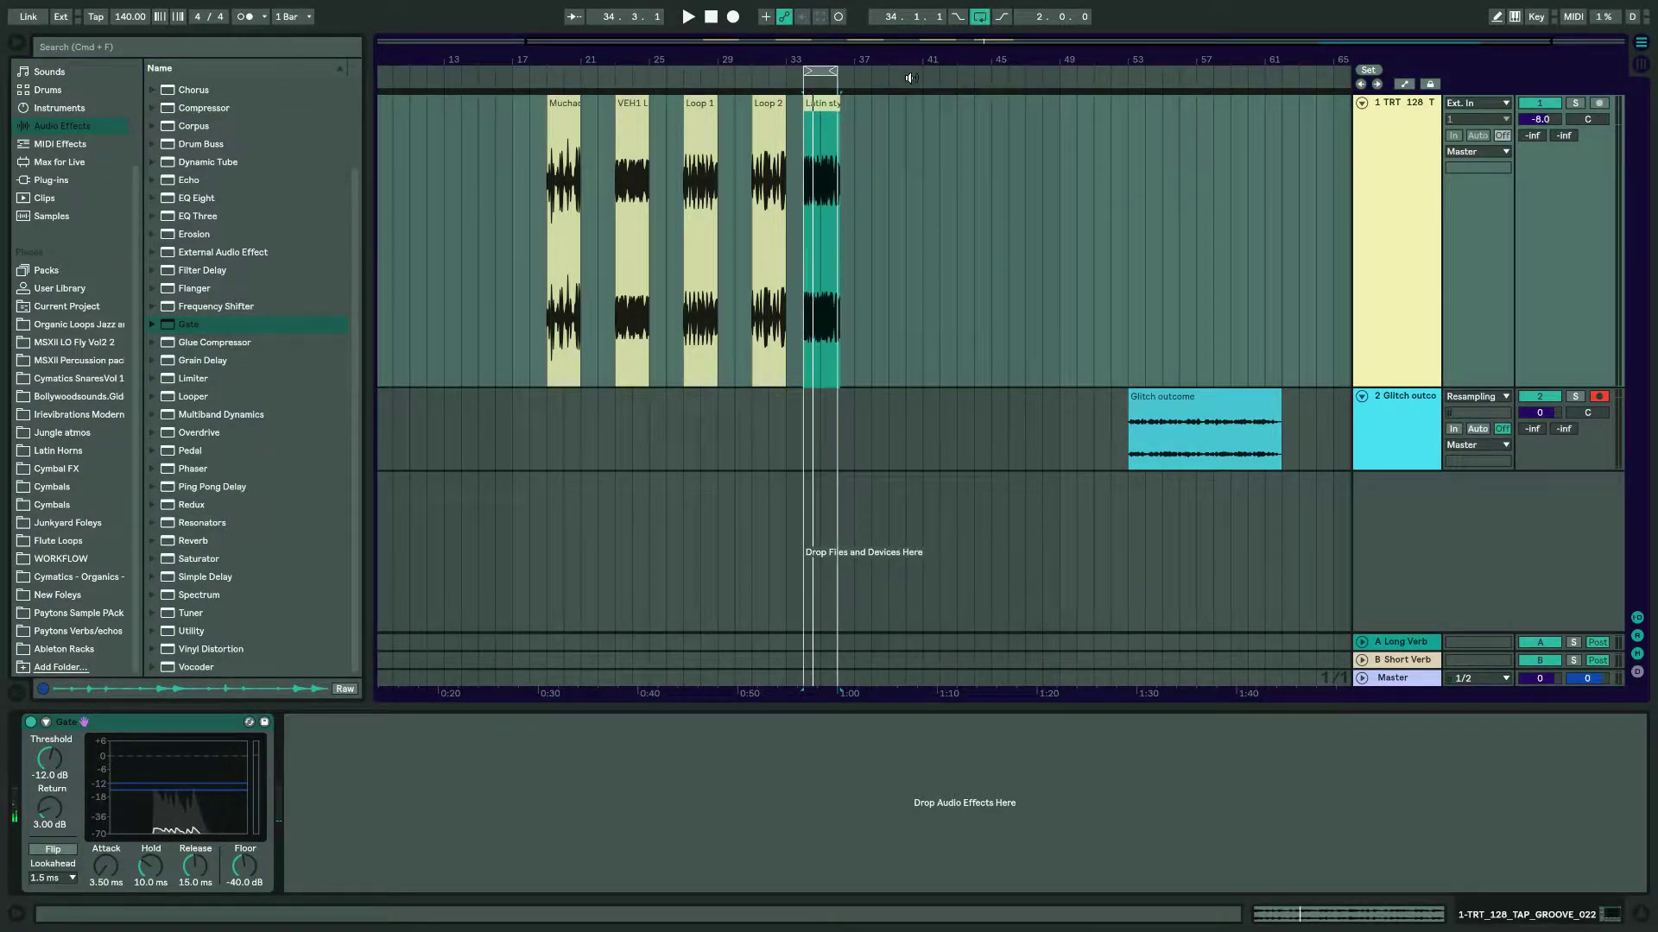
{"action": "left_click_drag", "start_coordinate": [70, 755], "coordinate": [71, 775]}
{"action": "key", "text": "space"}
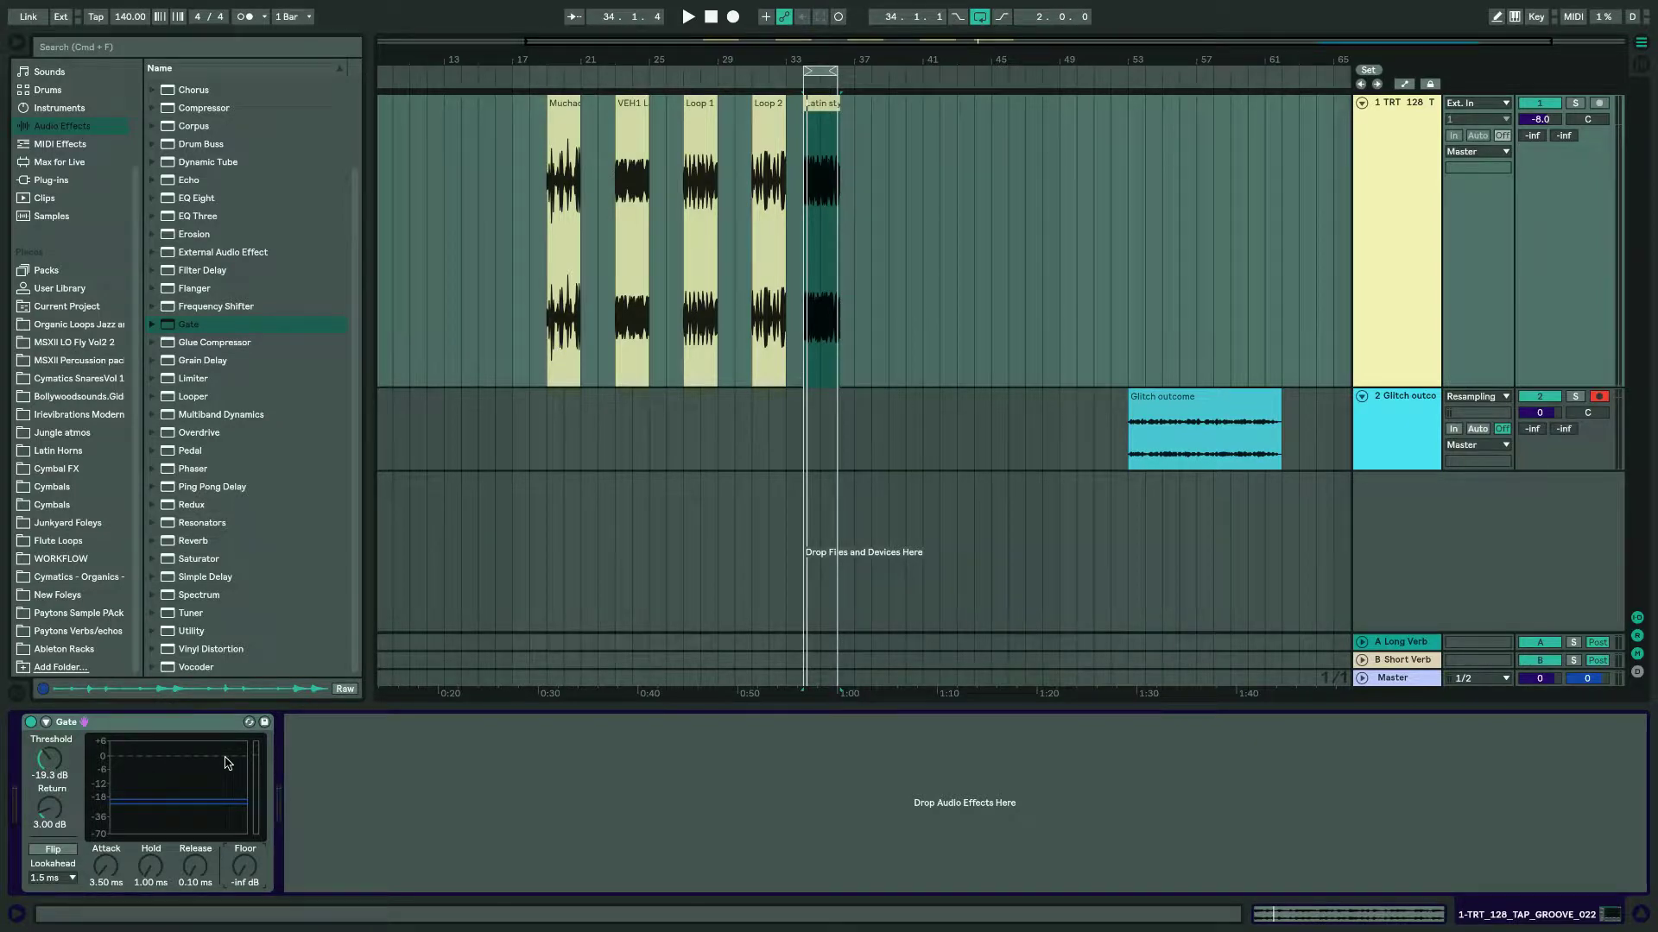
{"action": "key", "text": "space"}
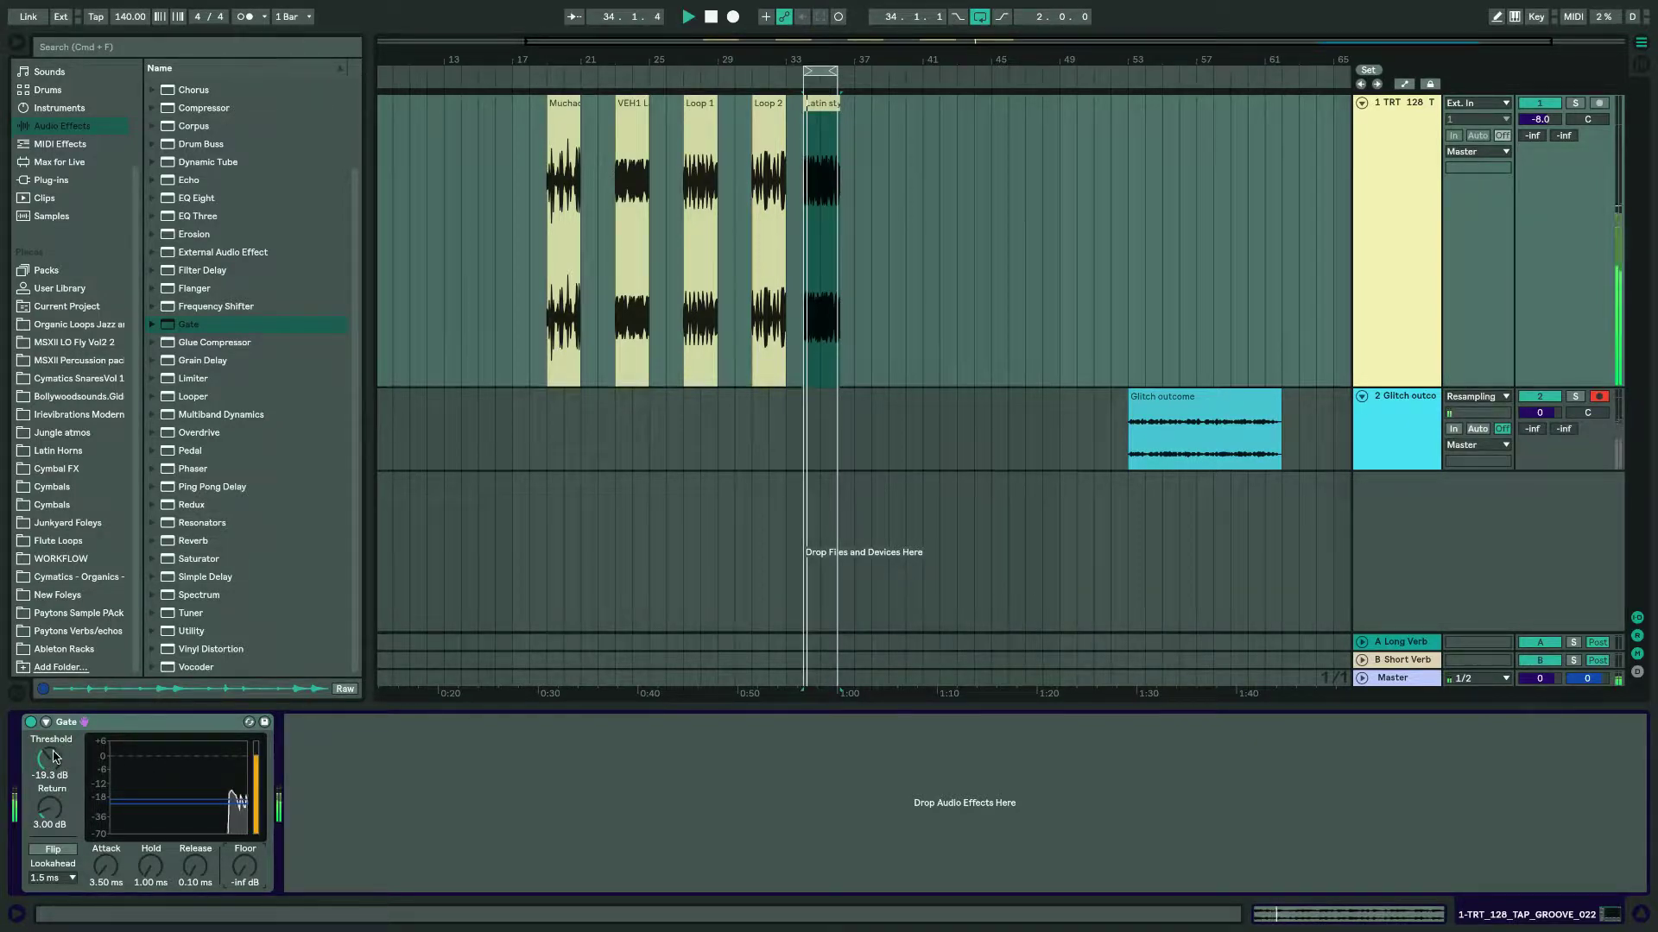
Set the Gate's threshold to -18.9 dB and its return to 6.48 dB while listening to the loop.
{"action": "left_click_drag", "start_coordinate": [57, 754], "coordinate": [50, 764]}
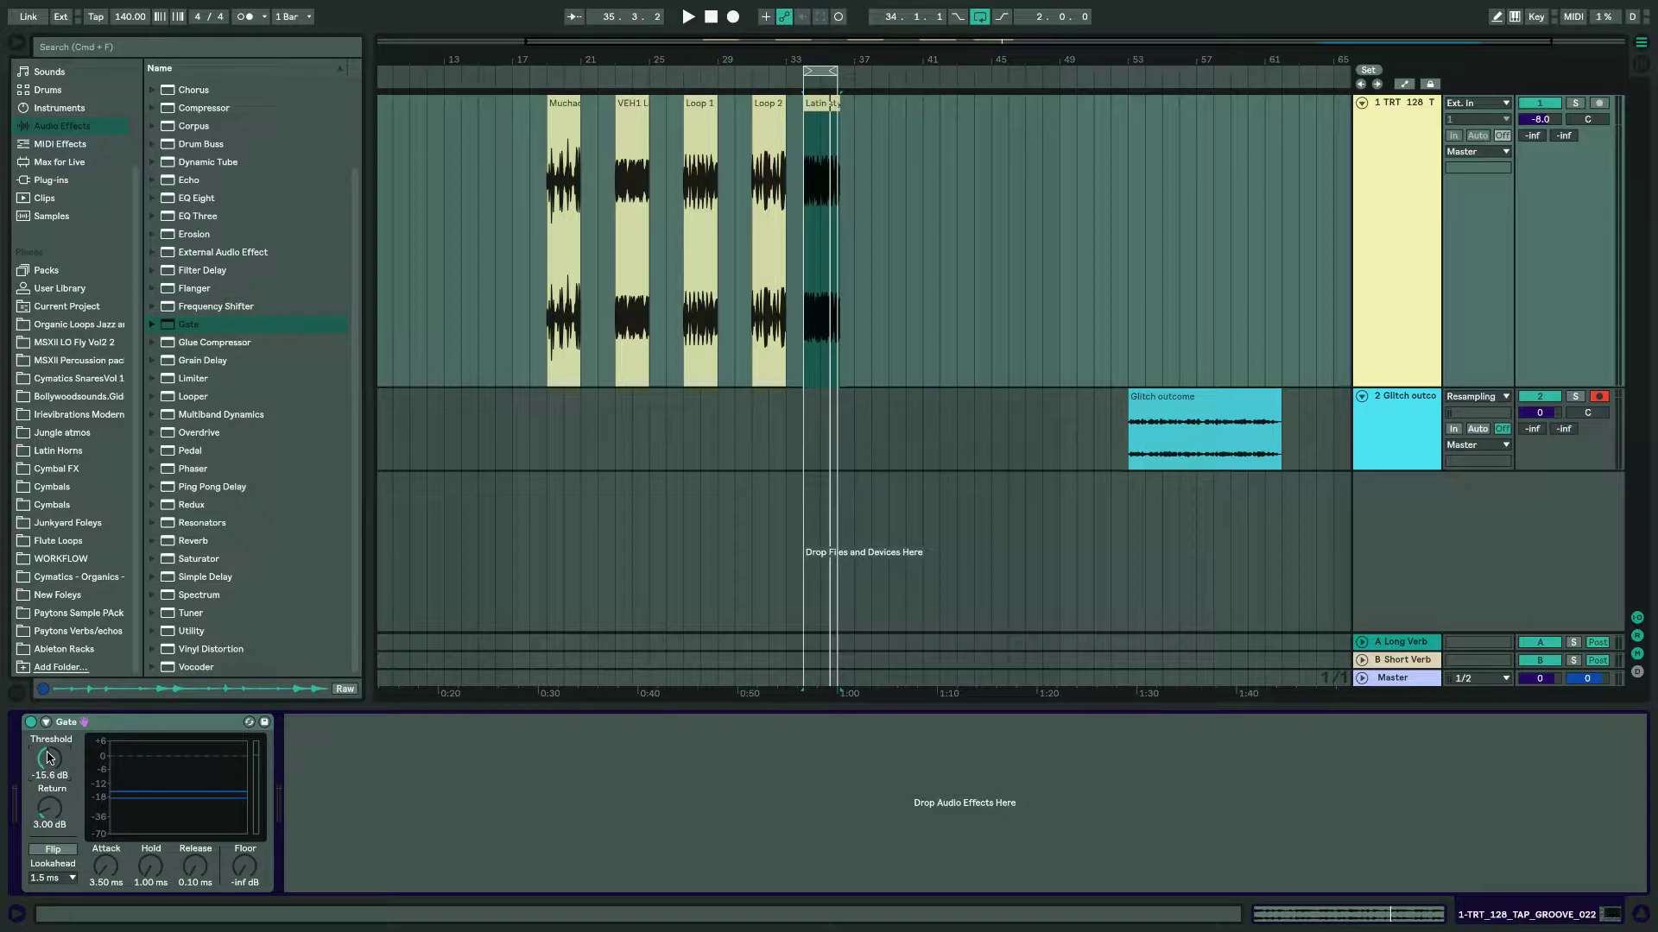
{"action": "key", "text": "space"}
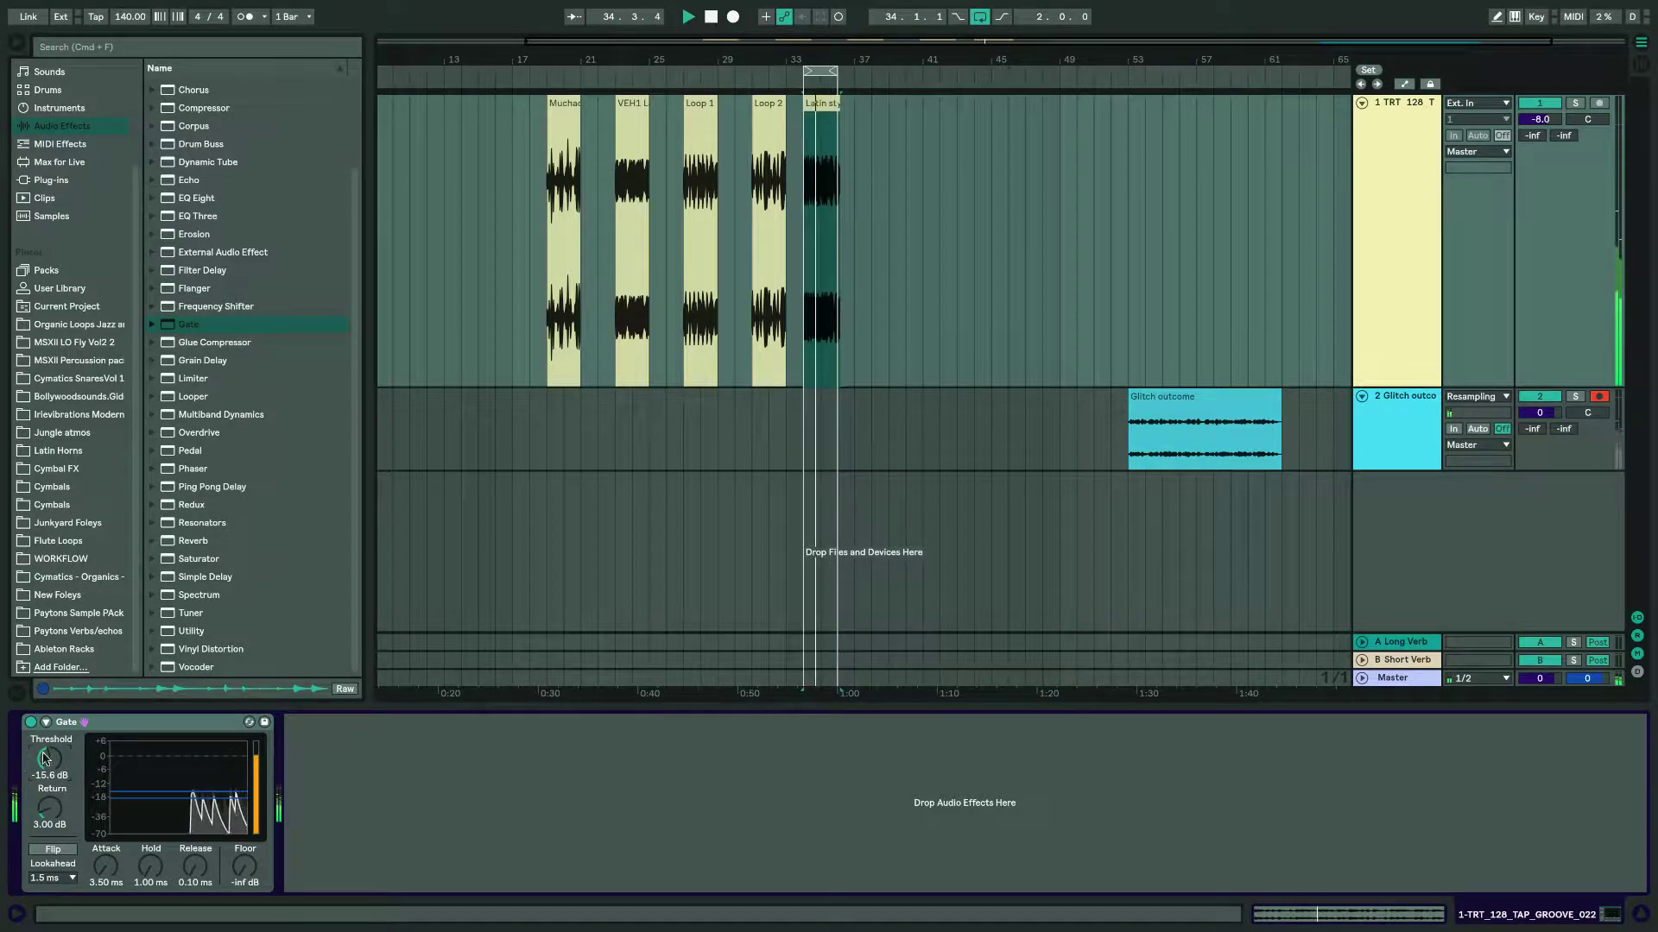
{"action": "left_click_drag", "start_coordinate": [50, 759], "coordinate": [58, 793]}
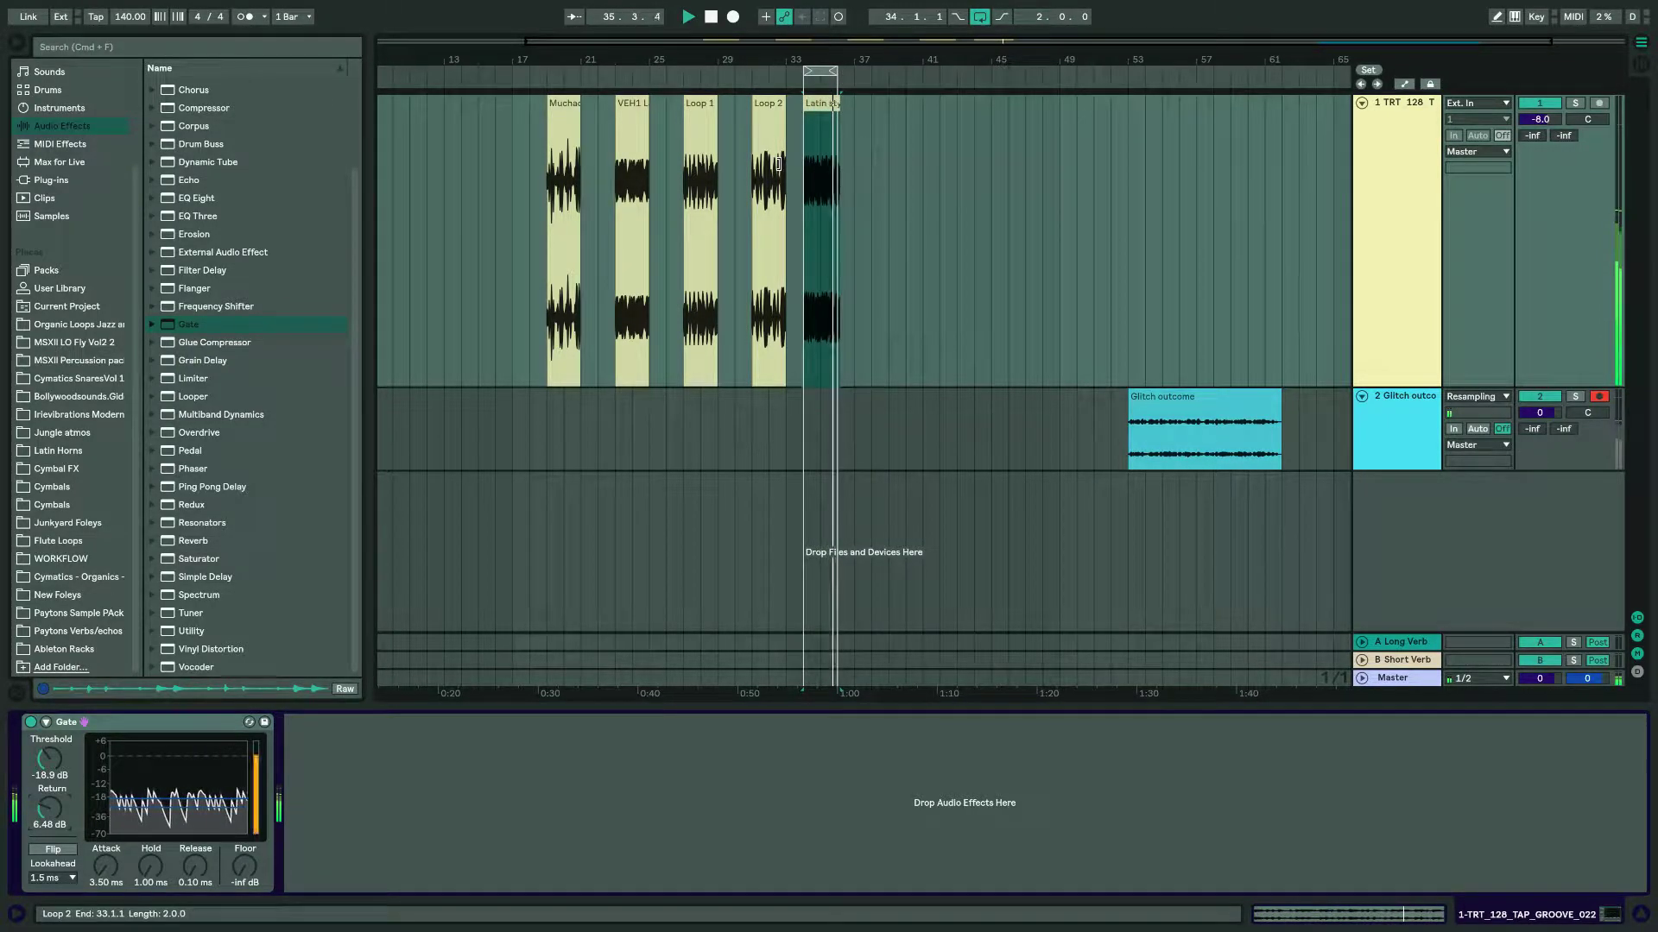
{"action": "key", "text": "space"}
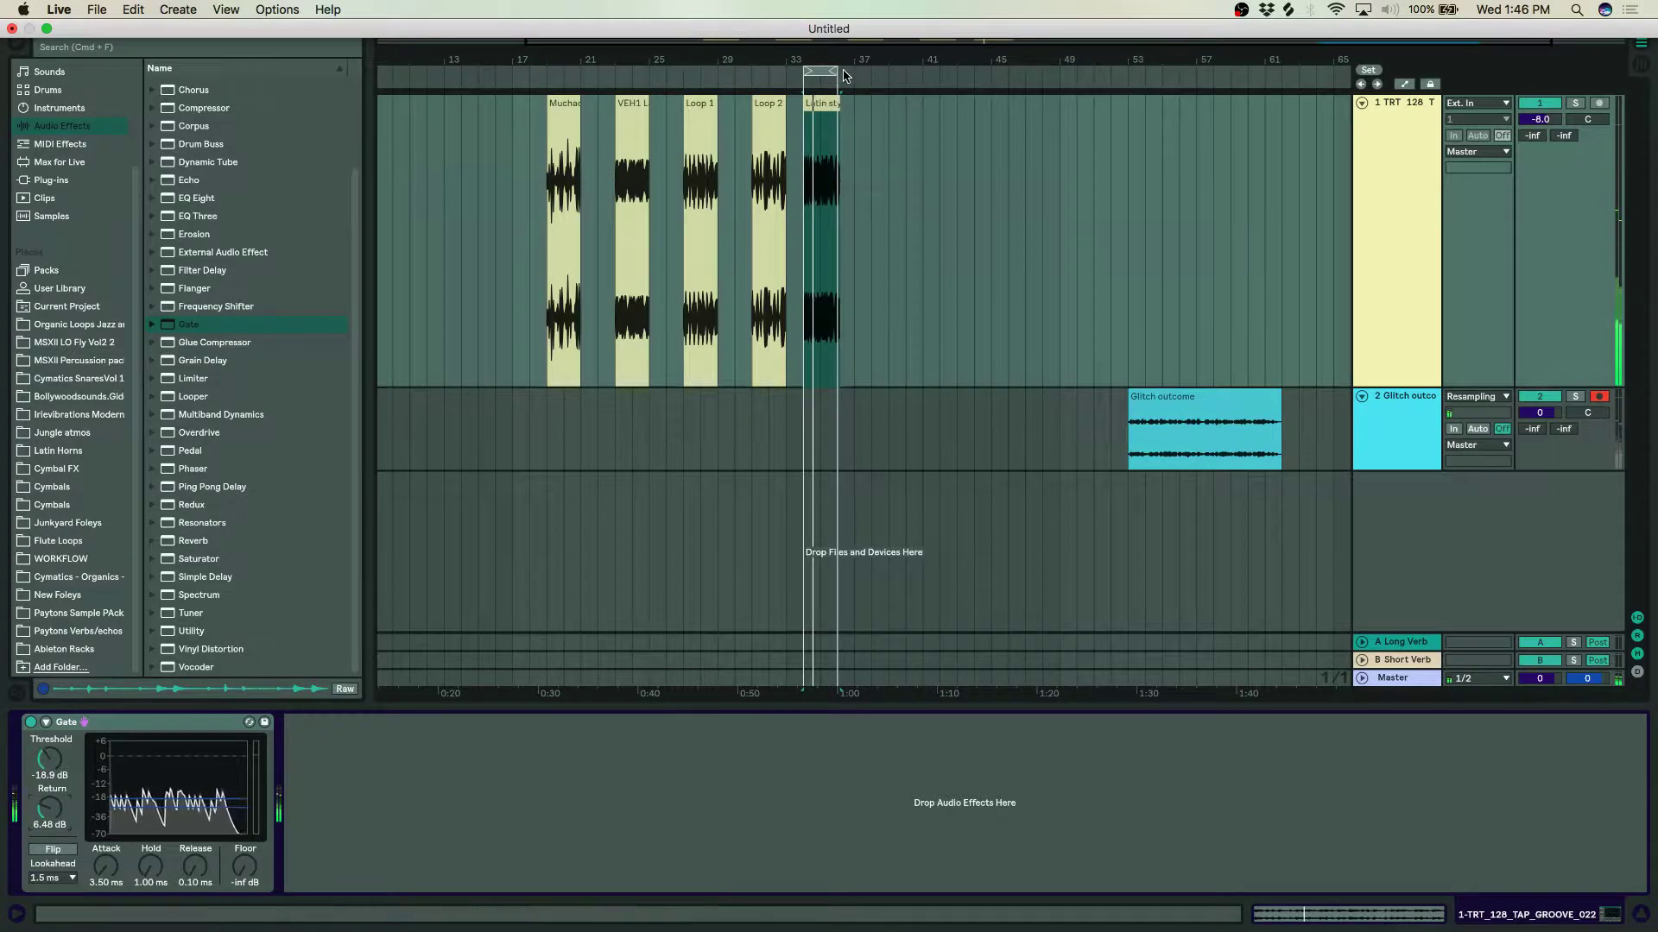
Cut the Latin style clip at the end of the two-bar loop range, 36.1.1, and replay it with its sample settings open.
{"action": "left_click", "coordinate": [834, 71]}
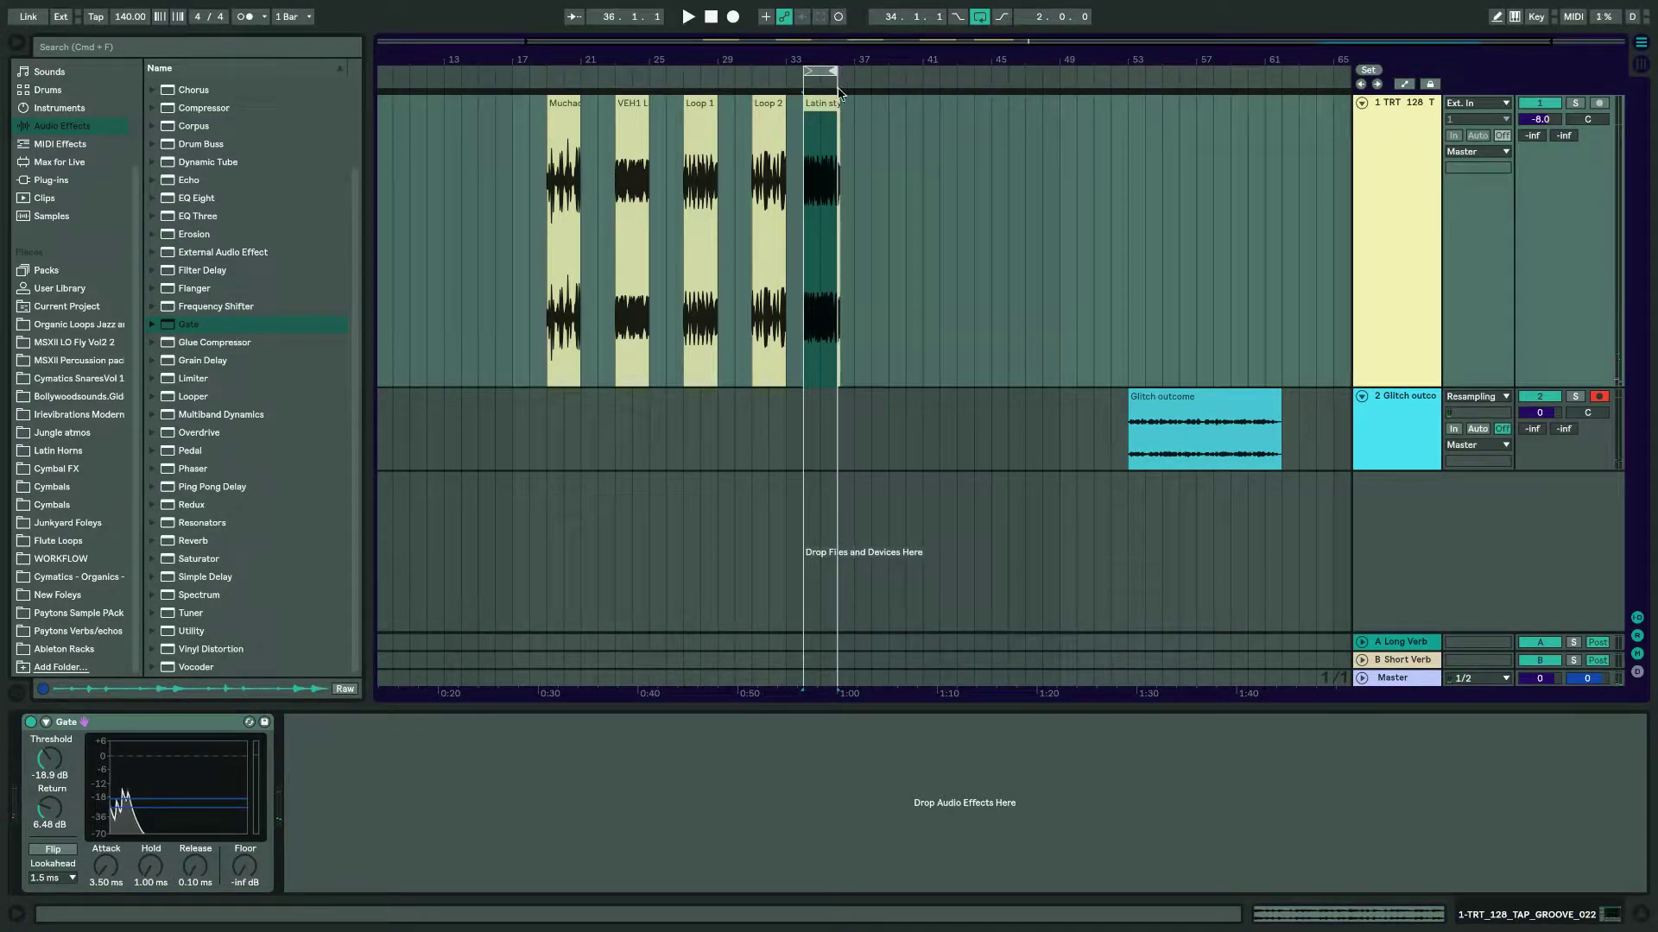
{"action": "left_click", "coordinate": [826, 104]}
{"action": "left_click_drag", "start_coordinate": [826, 104], "coordinate": [826, 128]}
{"action": "key", "text": "space"}
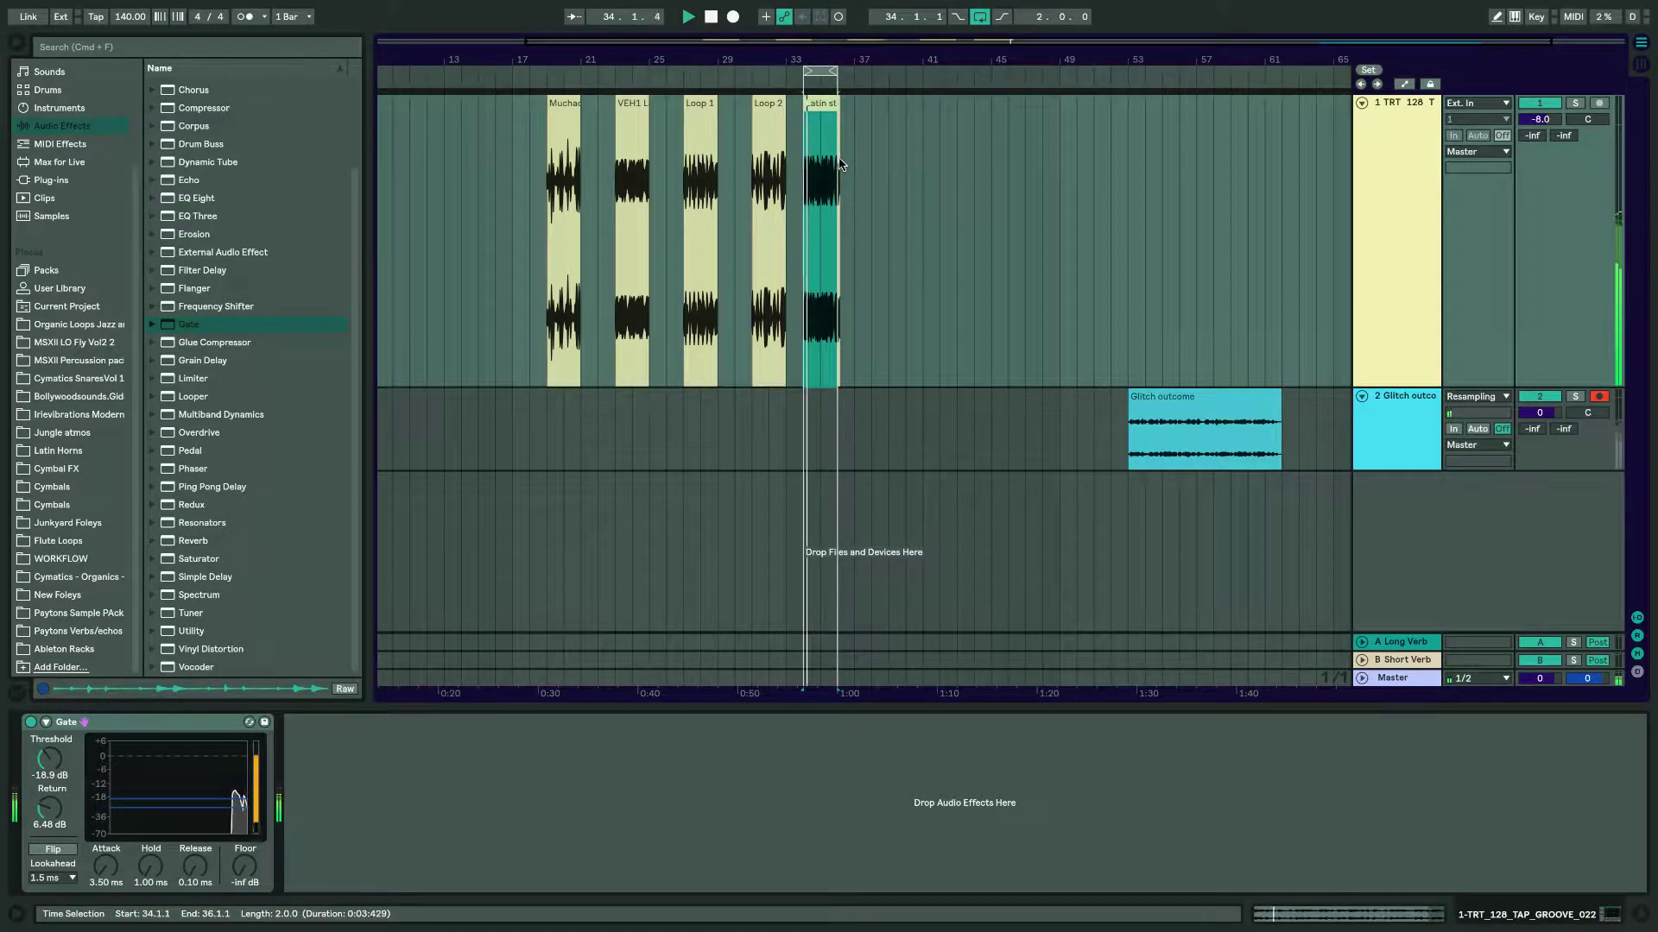
{"action": "double_click", "coordinate": [819, 118]}
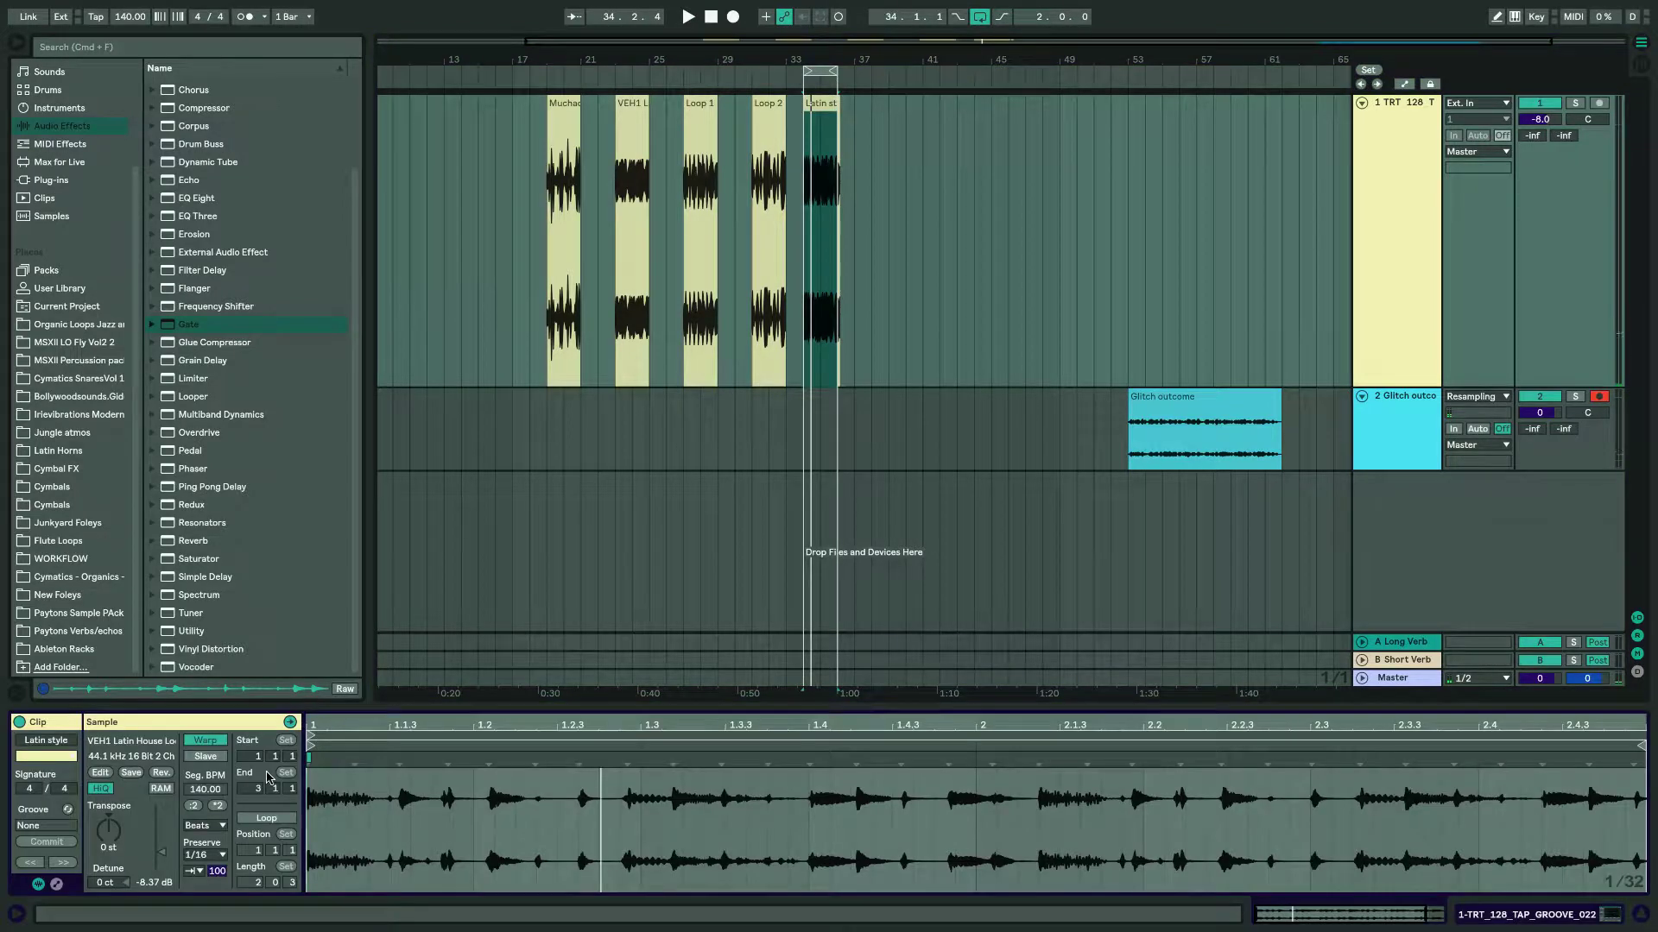
{"action": "key", "text": "space"}
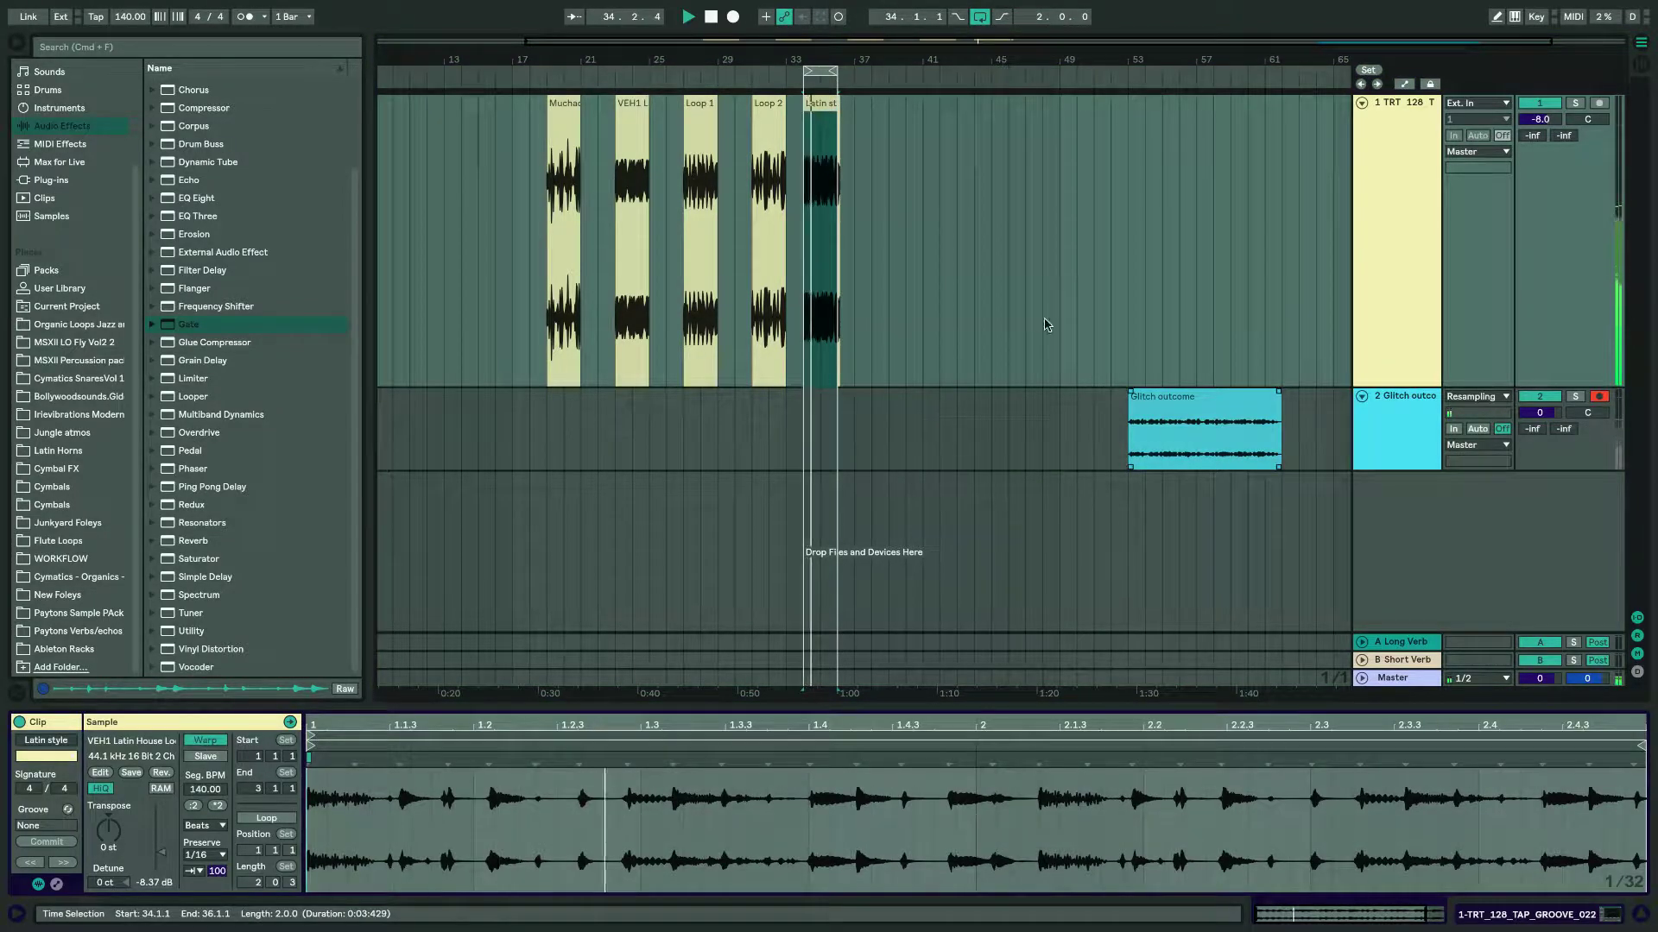
Add a Reverb after the Gate with a decay time of 620 ms and dry/wet at 21%.
{"action": "key", "text": "shift+Tab"}
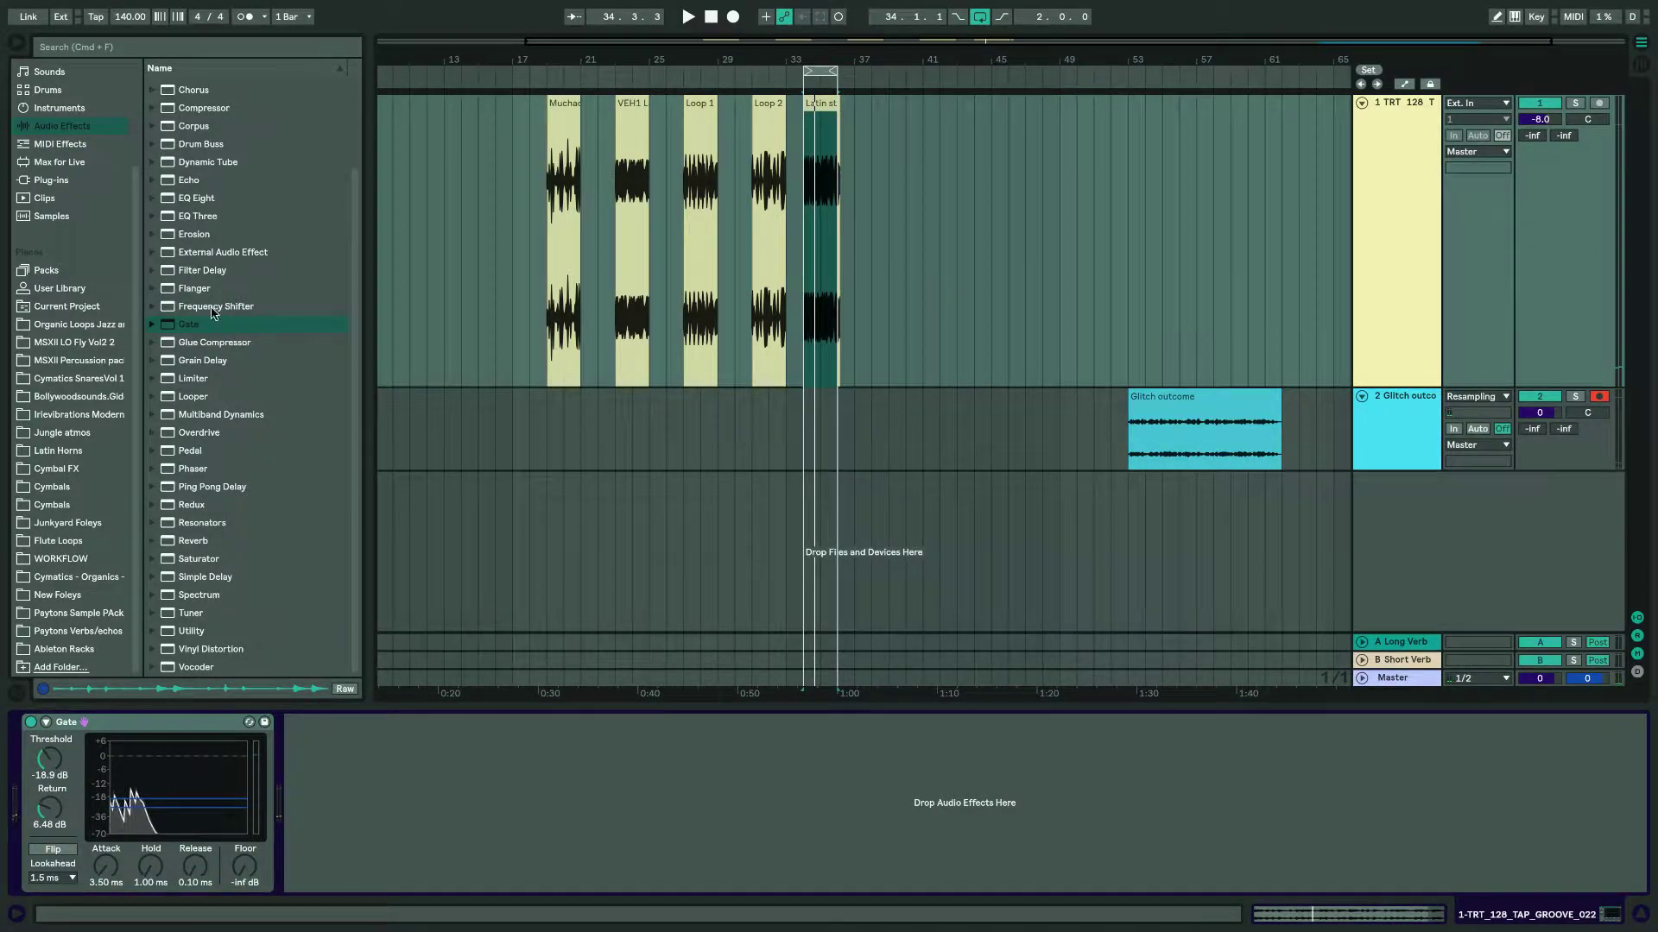
{"action": "left_click_drag", "start_coordinate": [183, 546], "coordinate": [449, 807]}
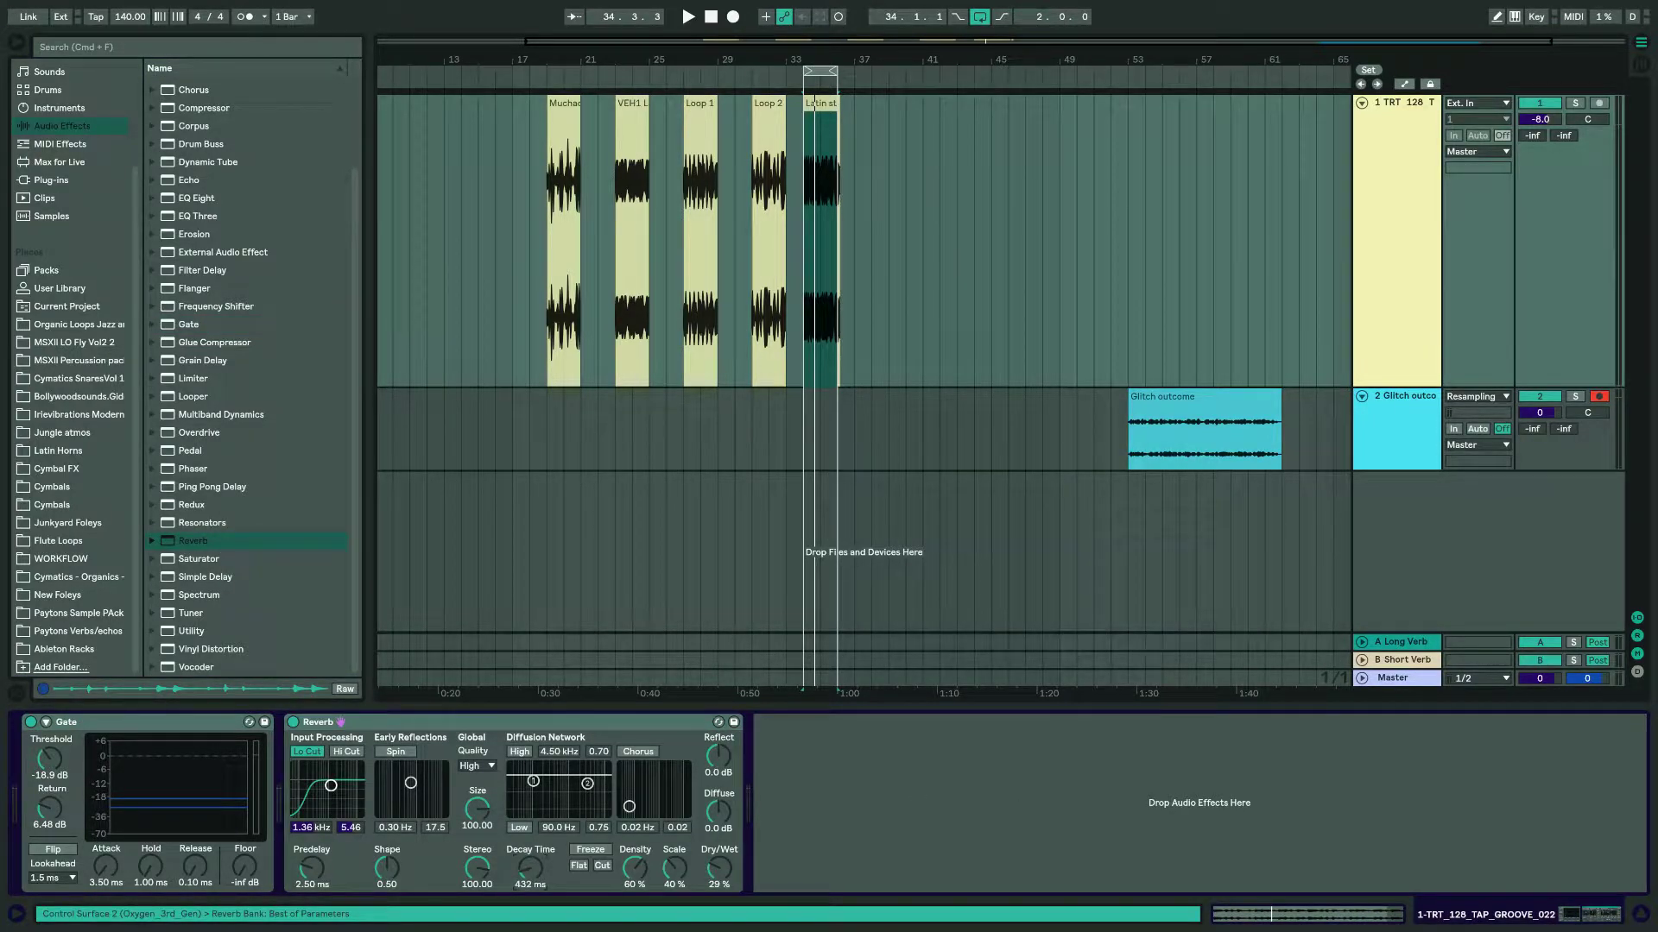
{"action": "left_click_drag", "start_coordinate": [530, 868], "coordinate": [530, 860]}
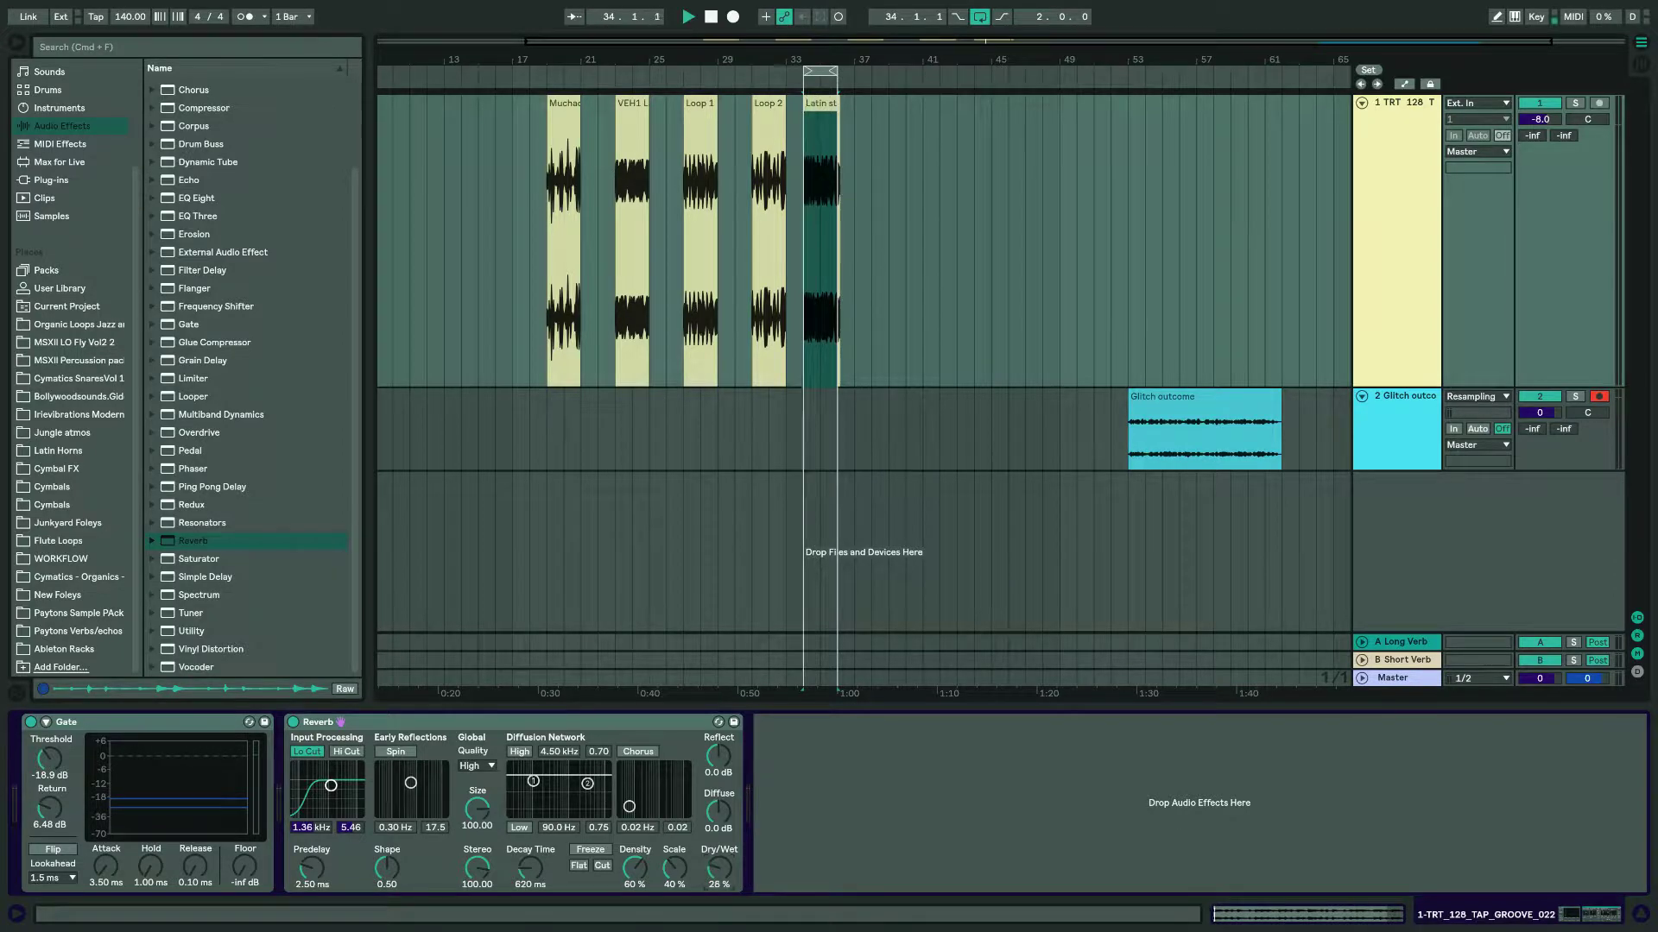
{"action": "left_click_drag", "start_coordinate": [718, 869], "coordinate": [718, 871]}
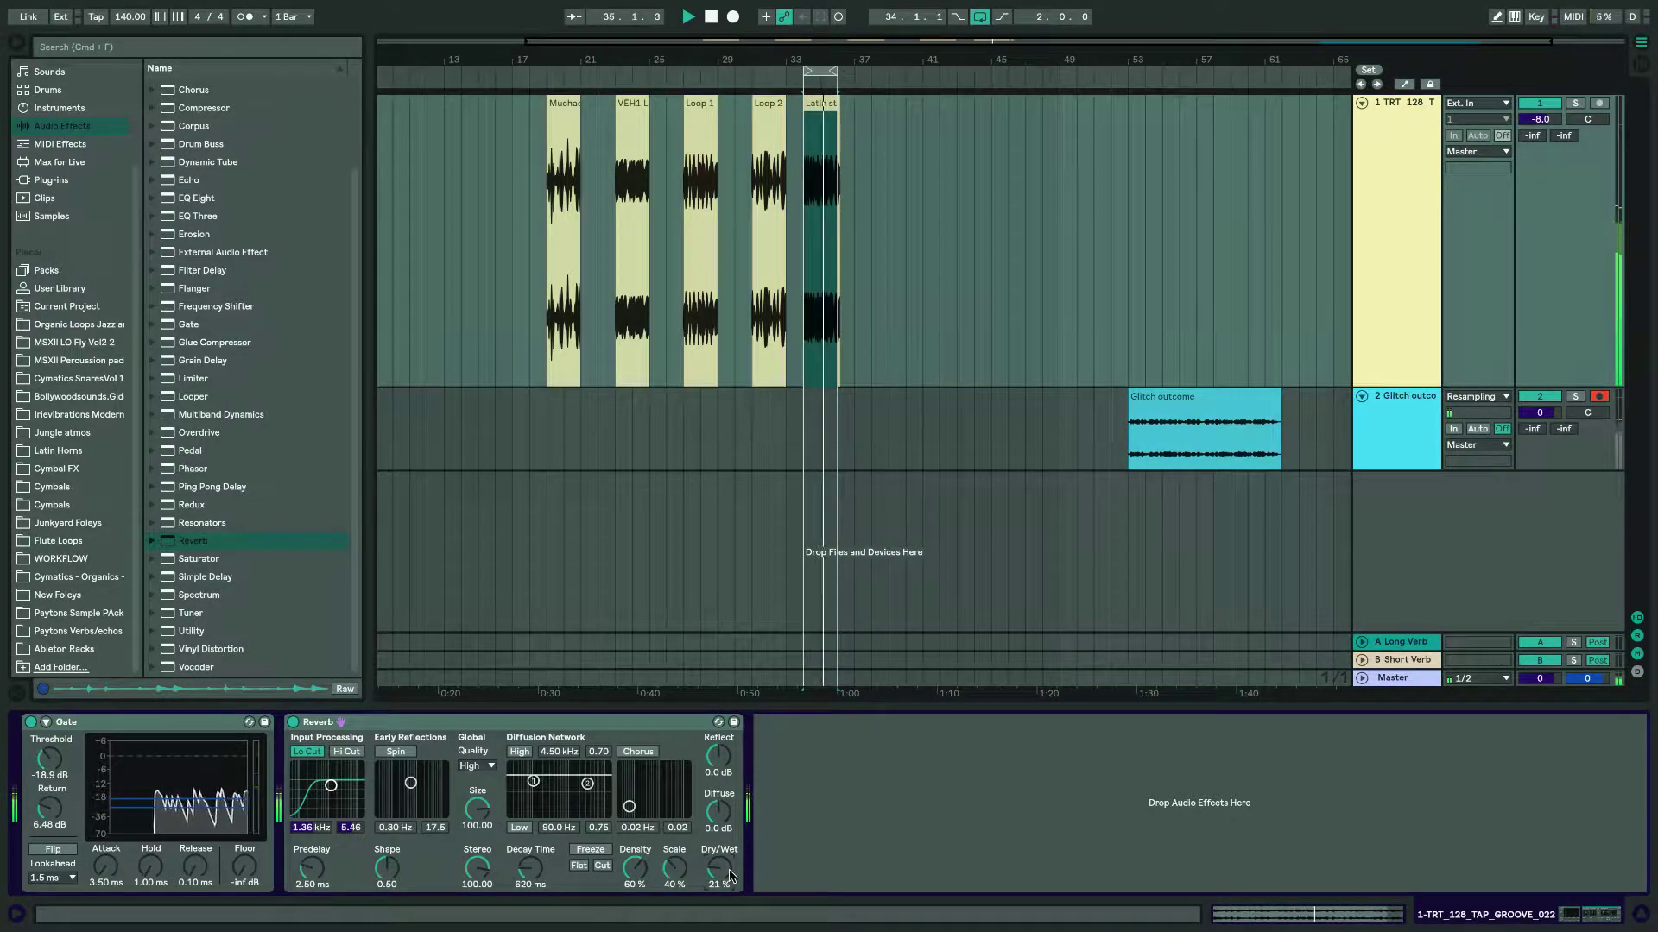
Turn off the Reverb's low cut, reduce its size to 13.46 and set dry/wet to 16%.
{"action": "left_click", "coordinate": [308, 752]}
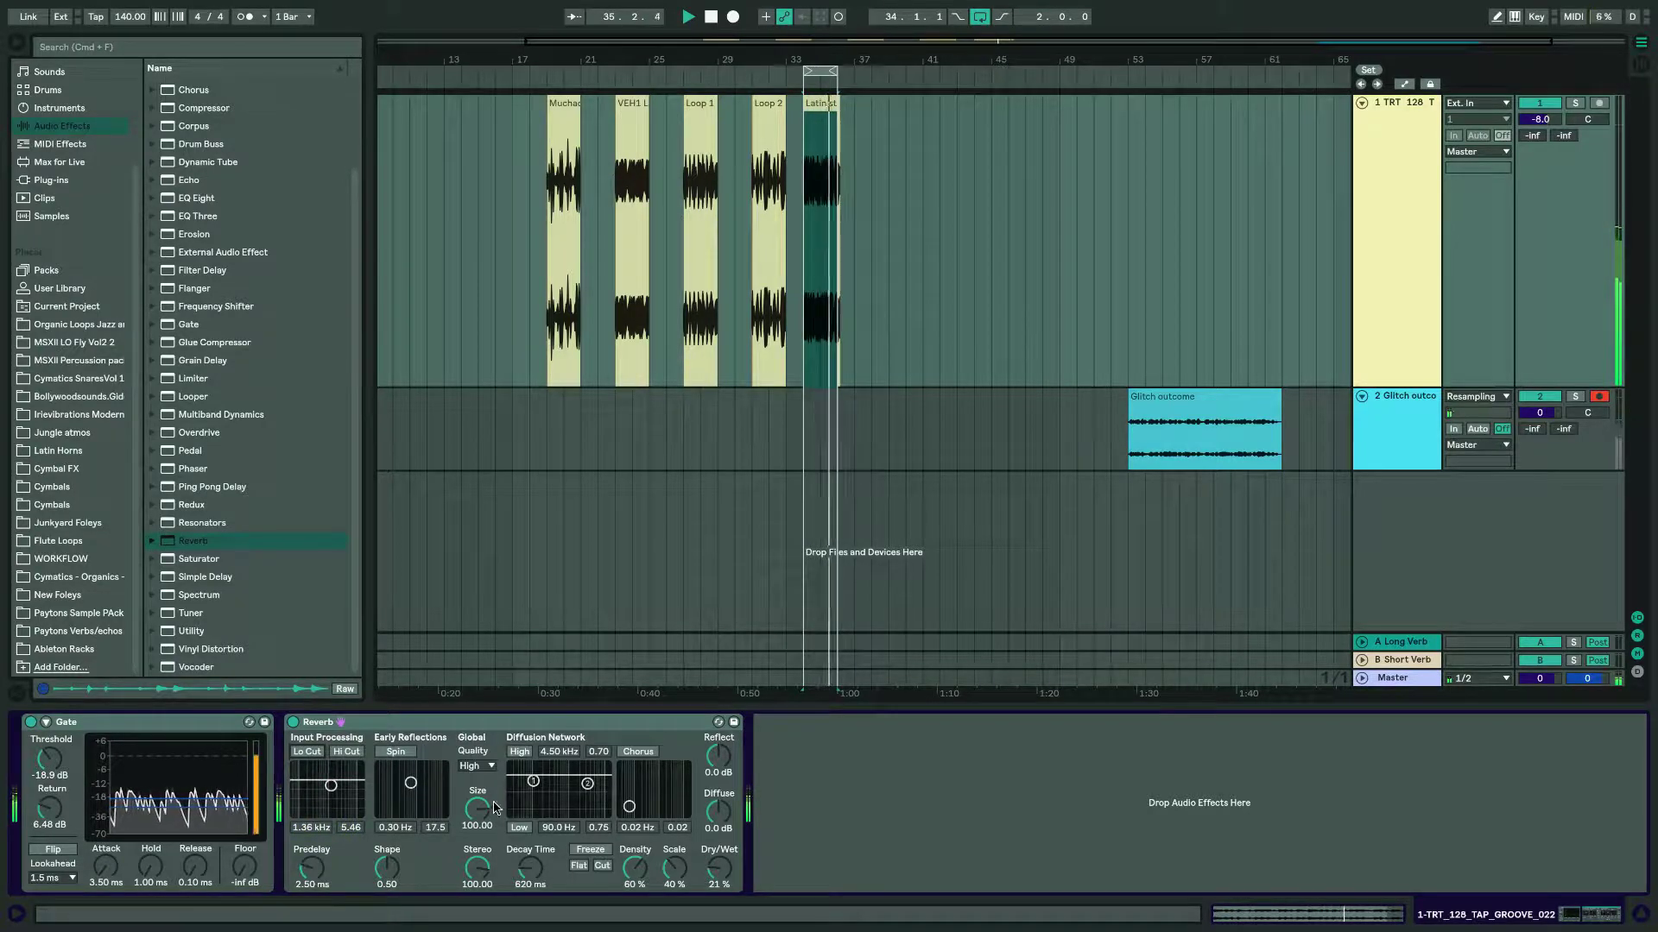
{"action": "mouse_move", "coordinate": [476, 809]}
{"action": "left_mouse_down"}
{"action": "mouse_move", "coordinate": [477, 859]}
{"action": "mouse_move", "coordinate": [476, 832]}
{"action": "left_mouse_up"}
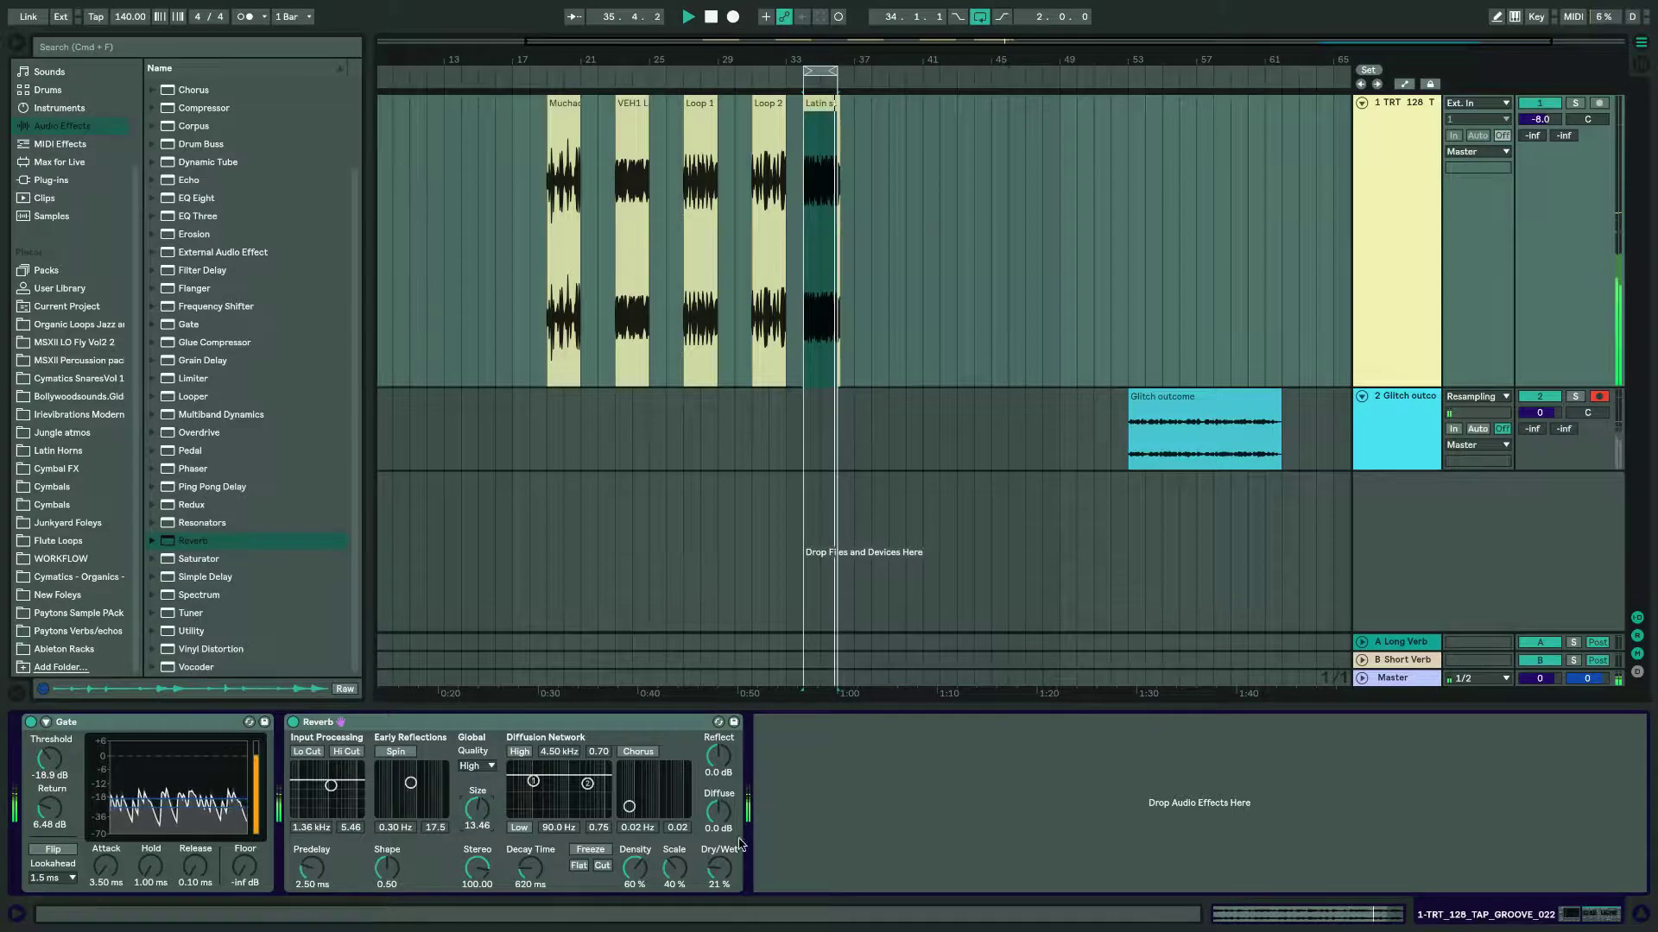
{"action": "left_click_drag", "start_coordinate": [718, 868], "coordinate": [718, 876]}
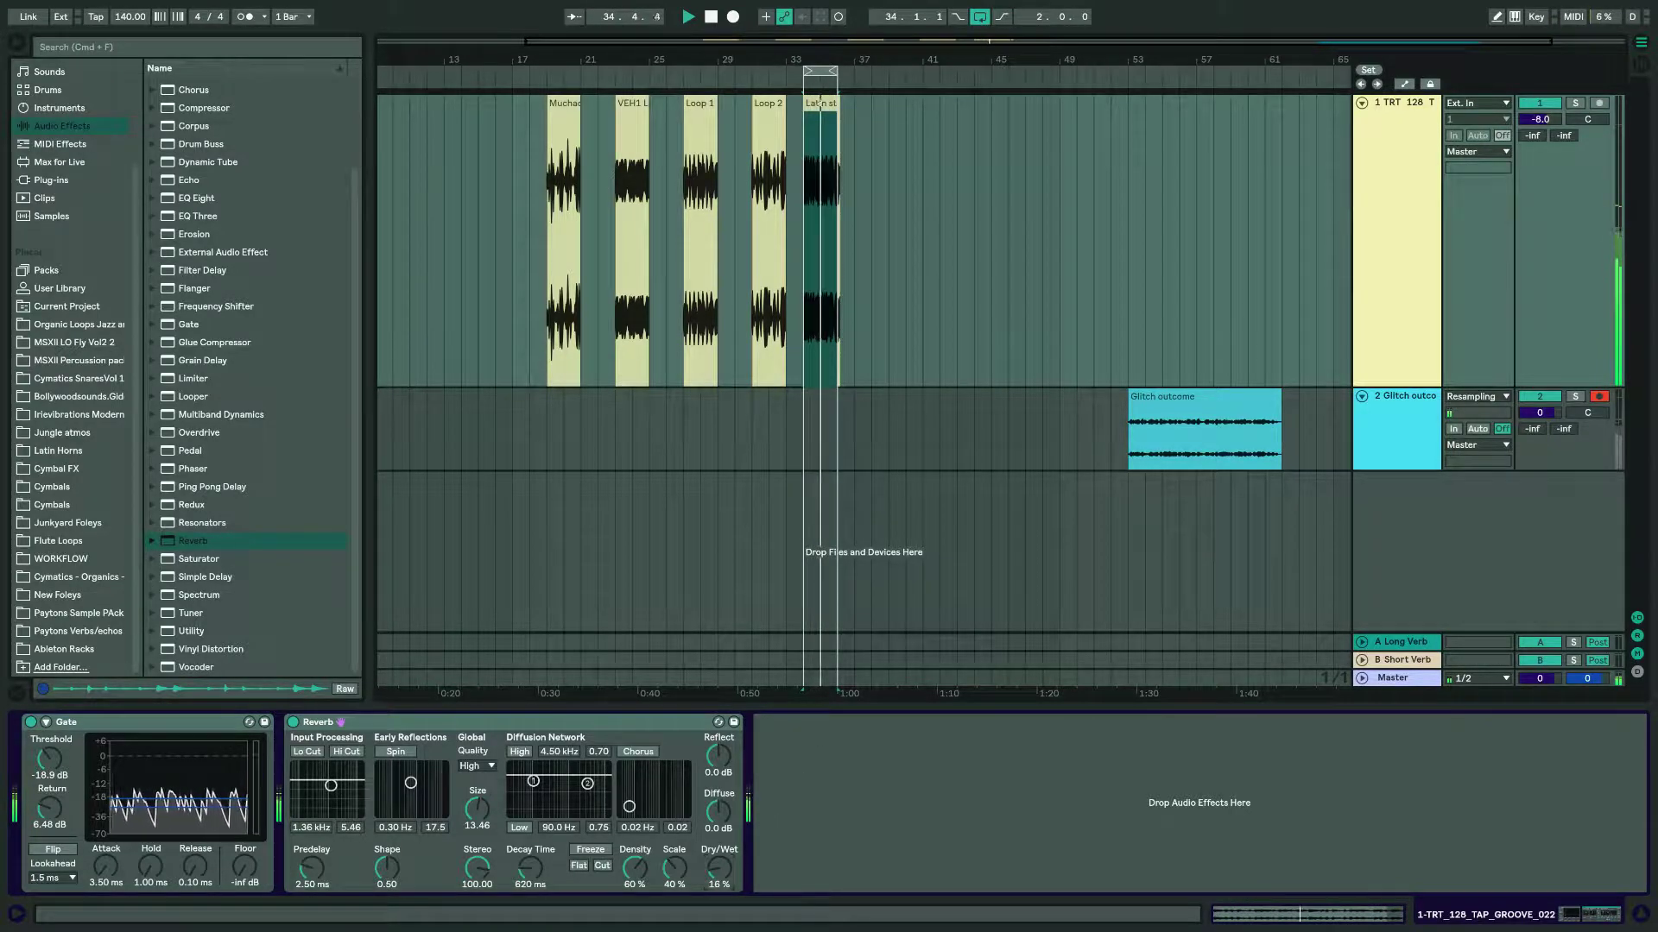
Replay the loop and set the Gate's threshold to -17.8 dB.
{"action": "key", "text": "space"}
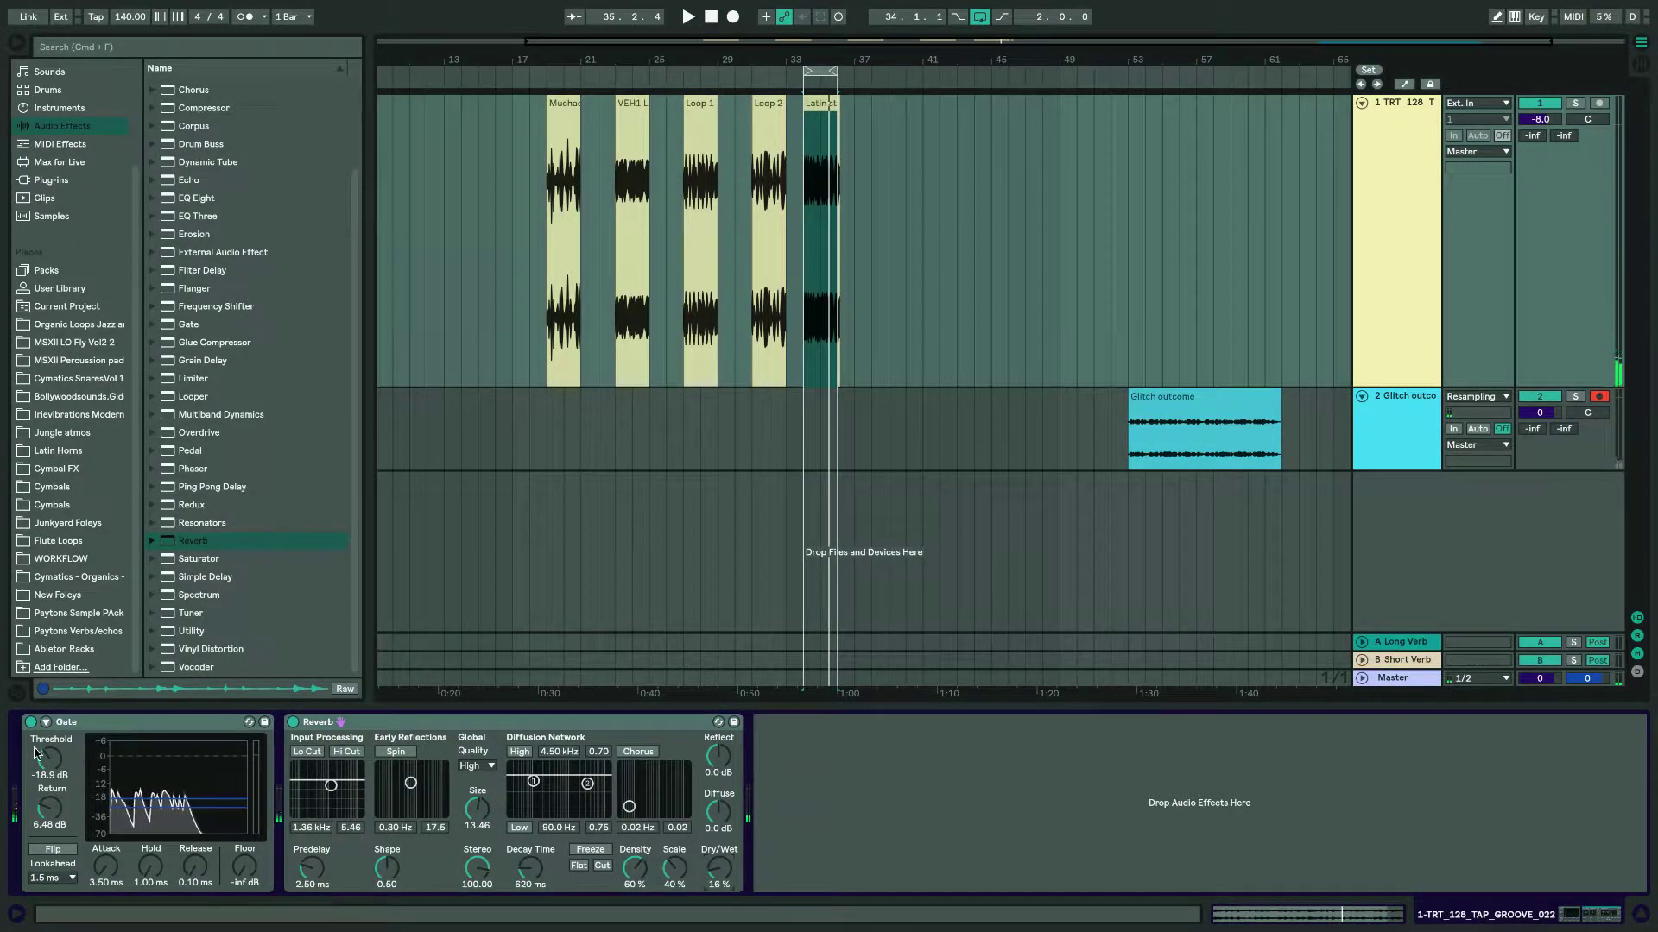
{"action": "key", "text": "space"}
{"action": "left_click_drag", "start_coordinate": [50, 762], "coordinate": [50, 759]}
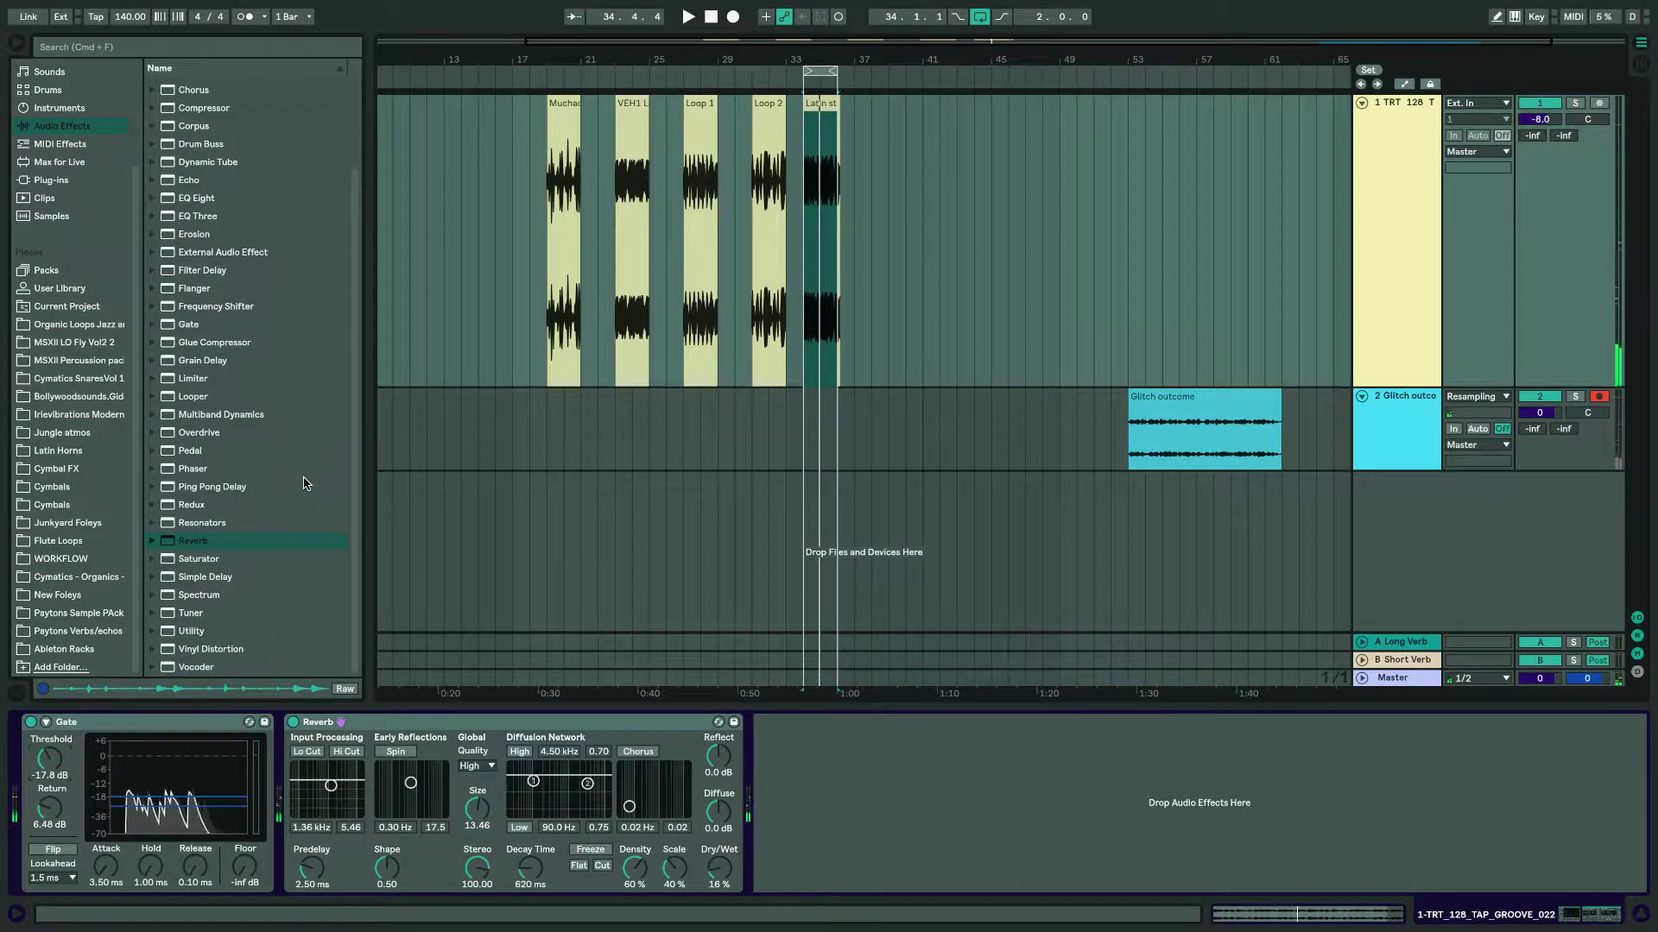
Add a Redux to the track's effect chain and place it between the Gate and the Reverb.
{"action": "left_click_drag", "start_coordinate": [207, 504], "coordinate": [553, 543]}
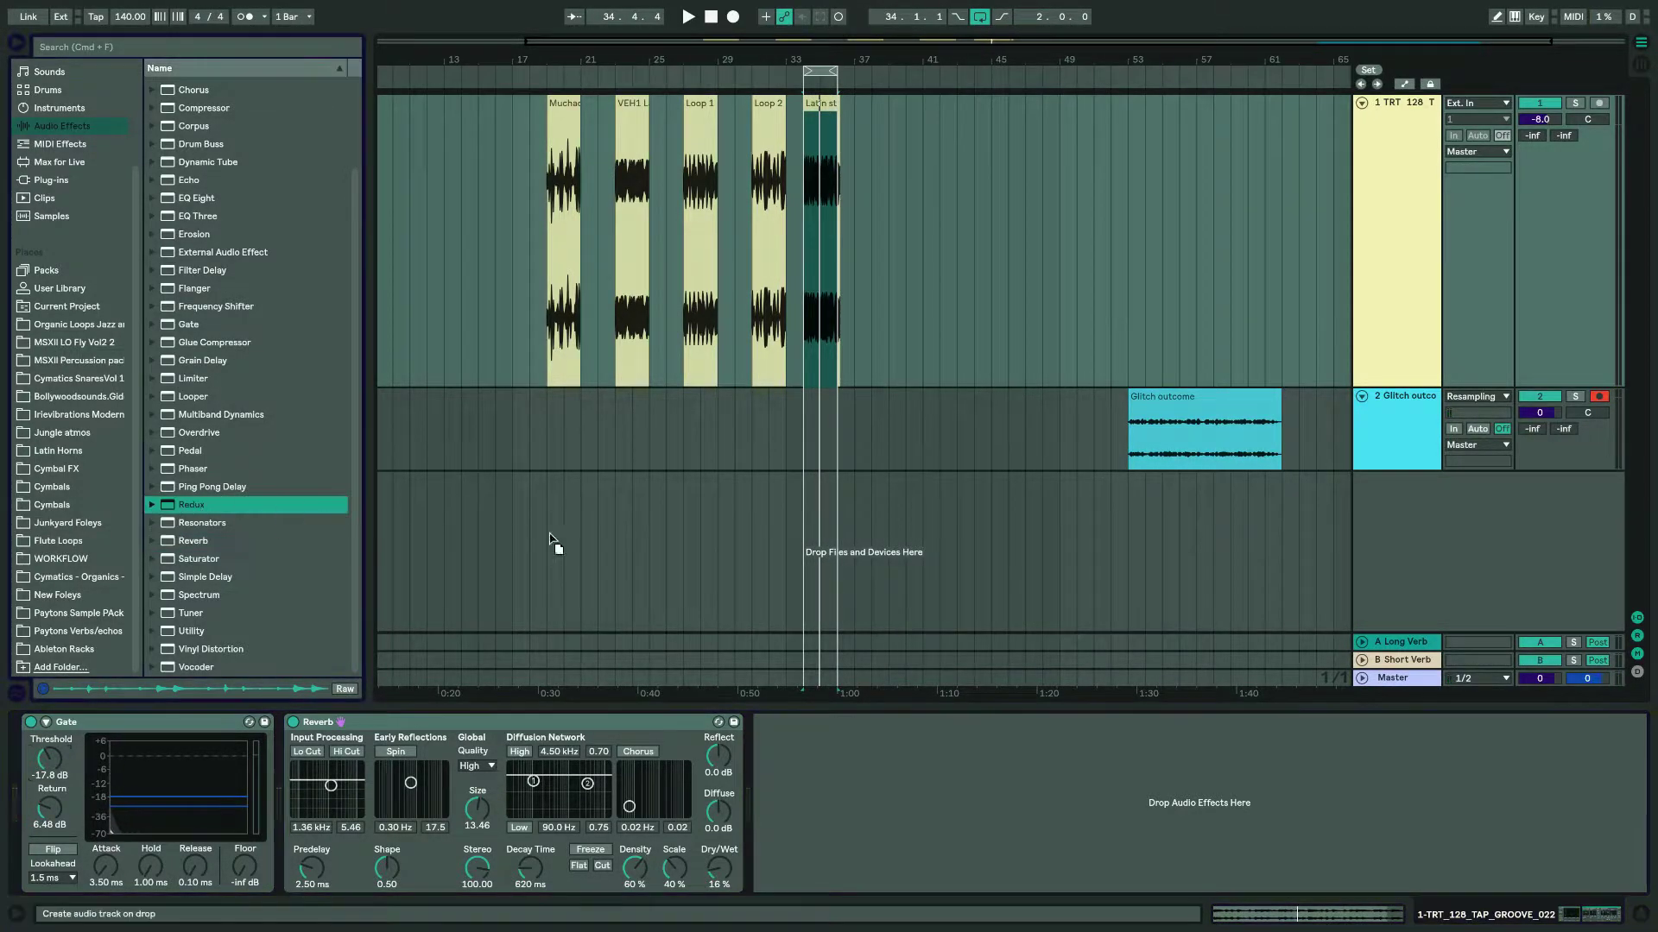
{"action": "left_click_drag", "start_coordinate": [855, 757], "coordinate": [874, 767]}
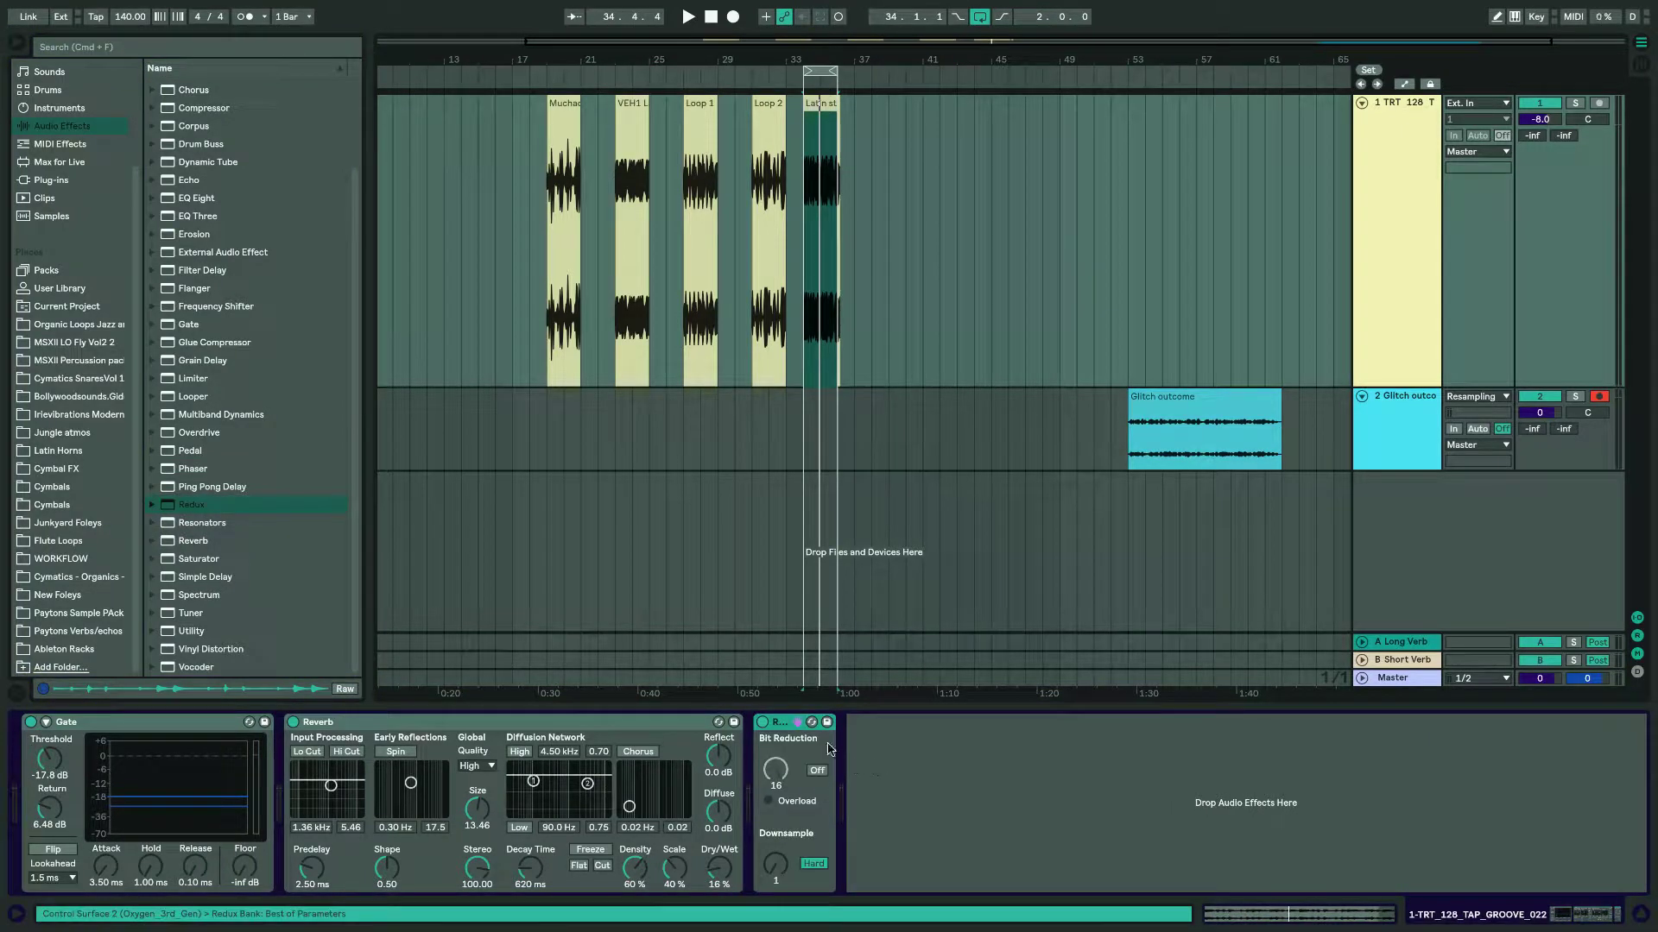
{"action": "left_click_drag", "start_coordinate": [785, 727], "coordinate": [401, 732]}
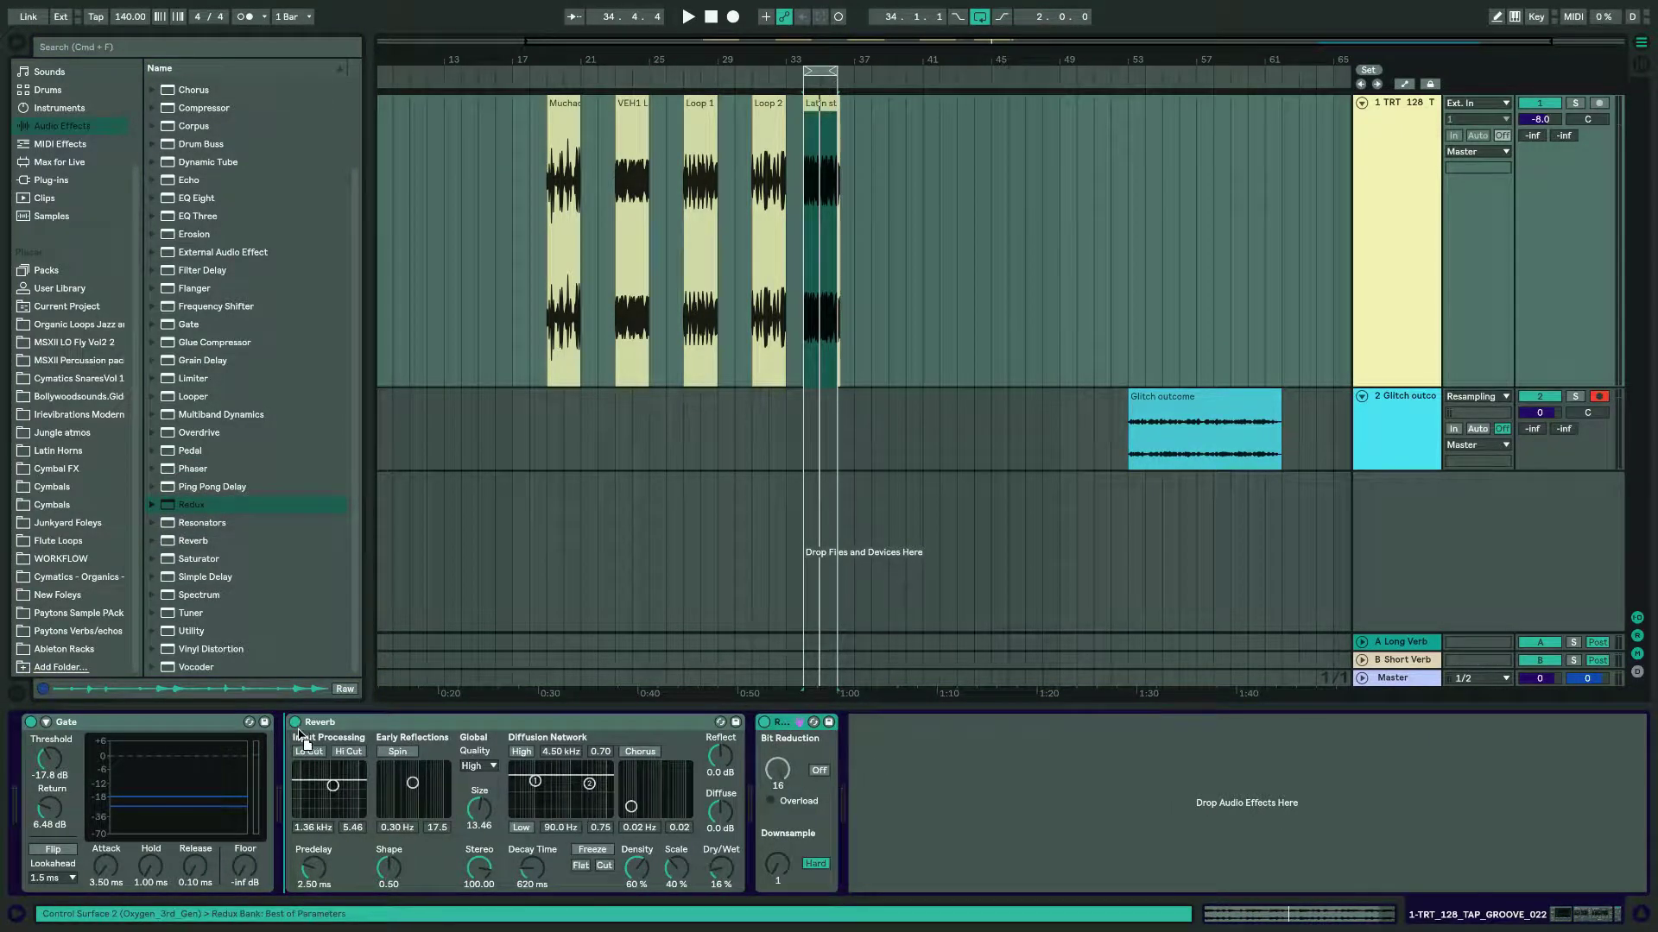
{"action": "left_click_drag", "start_coordinate": [300, 736], "coordinate": [288, 733]}
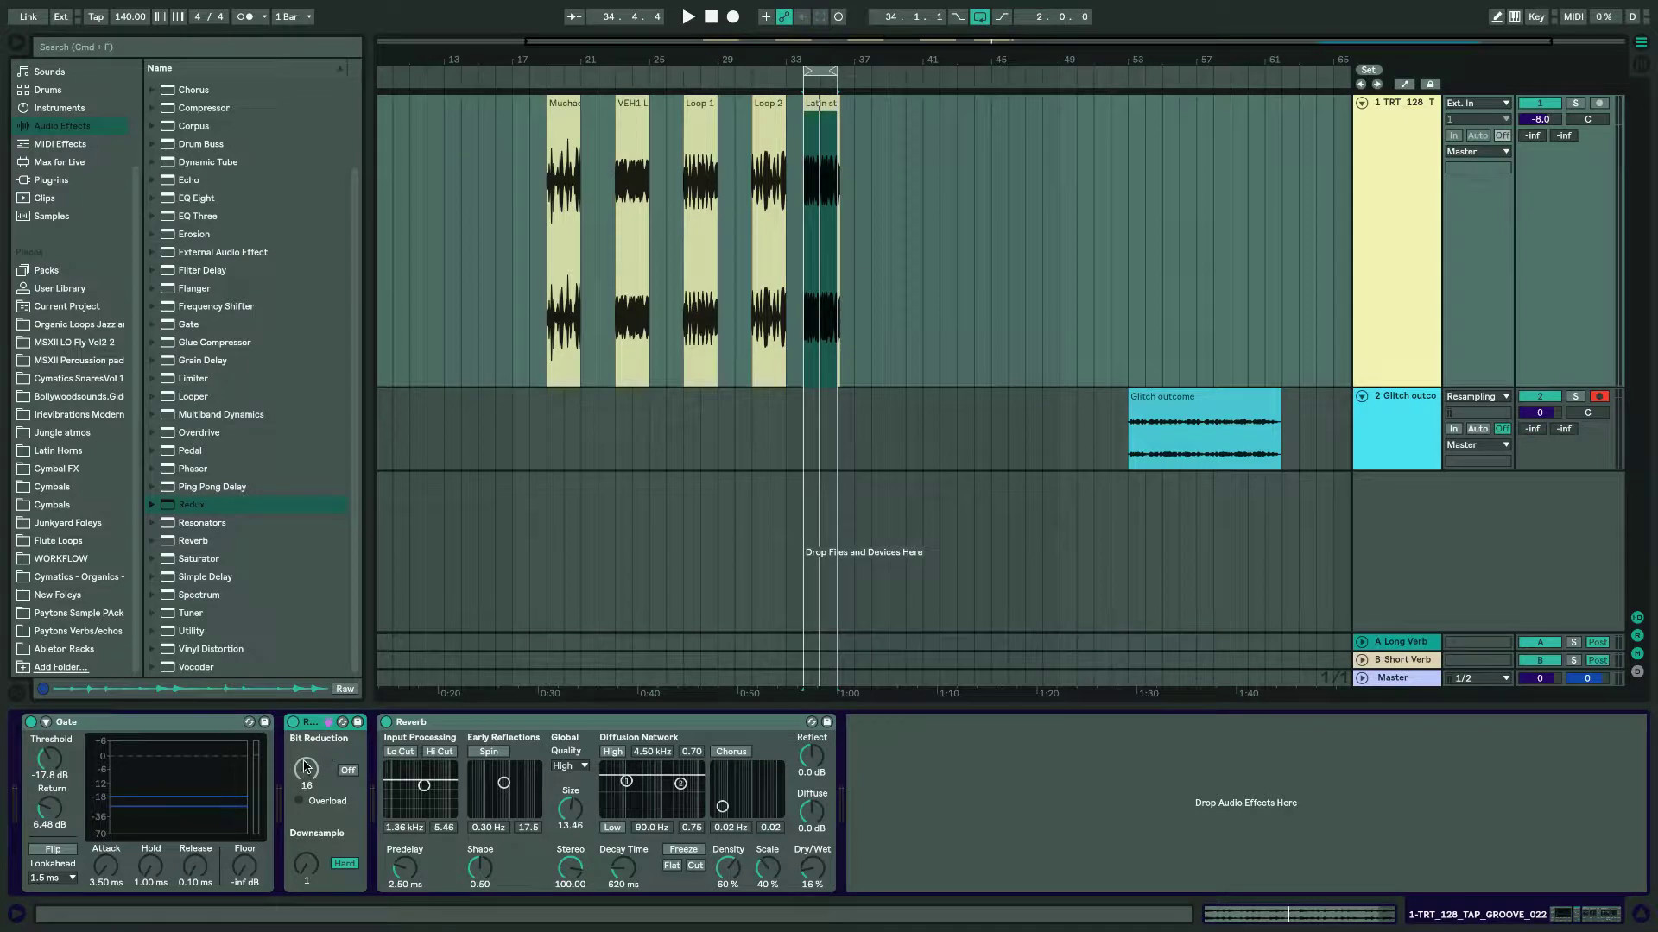
Play the loop, set the Redux's downsample to 4 and stop playback.
{"action": "key", "text": "space"}
{"action": "left_click_drag", "start_coordinate": [312, 867], "coordinate": [311, 858]}
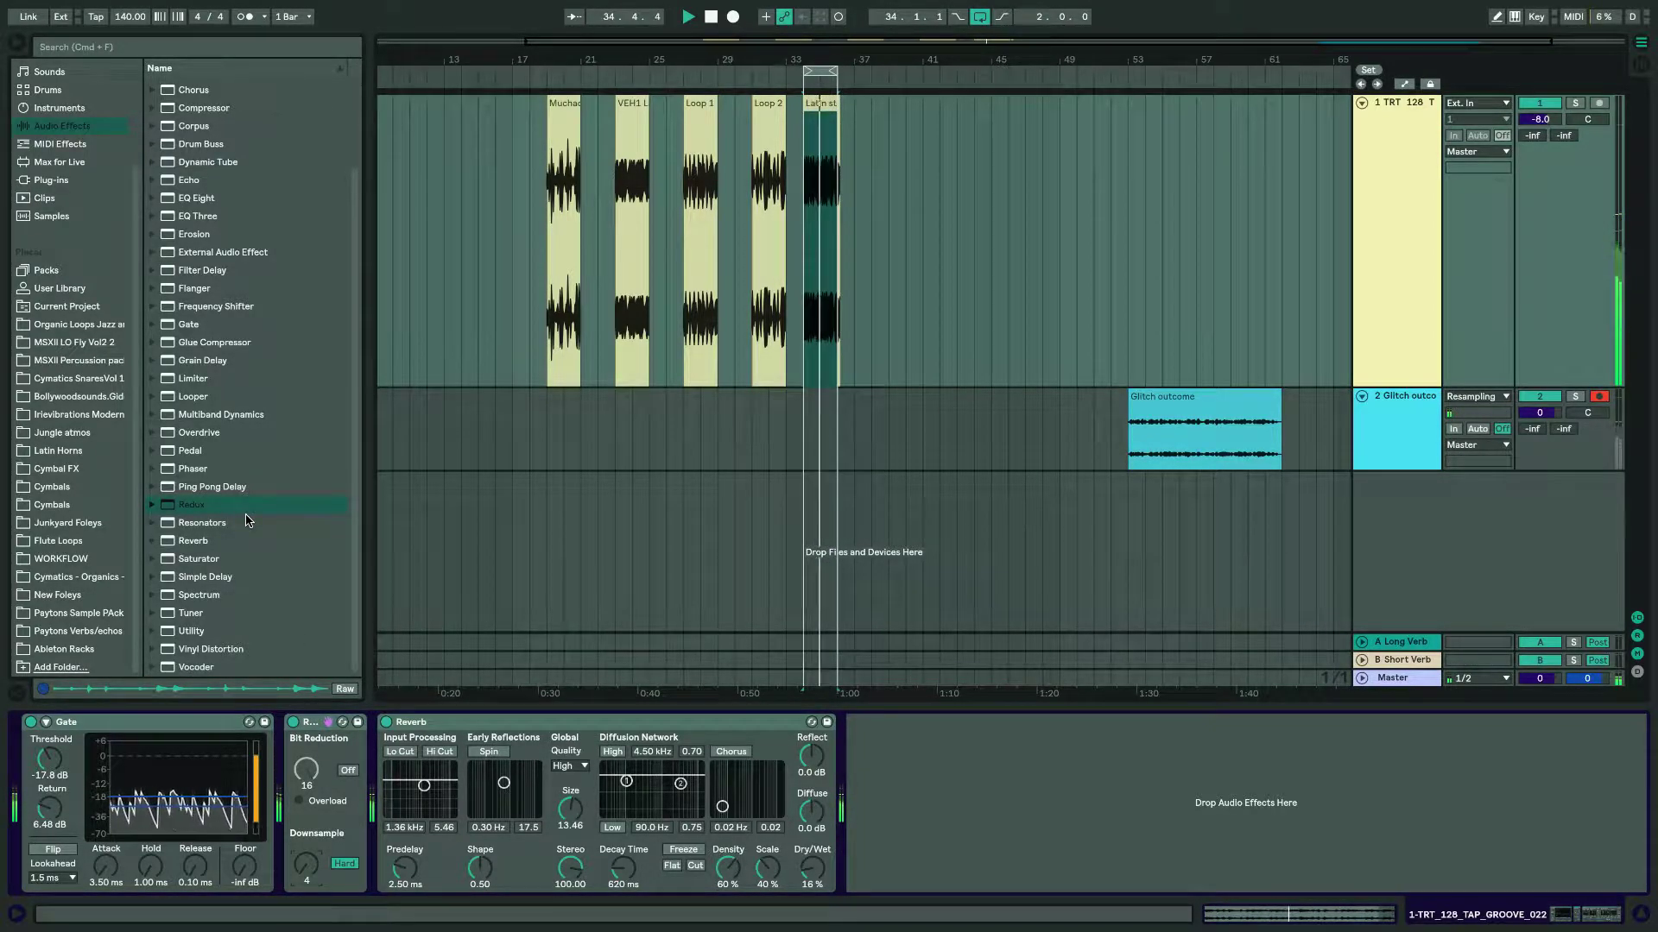
{"action": "key", "text": "space"}
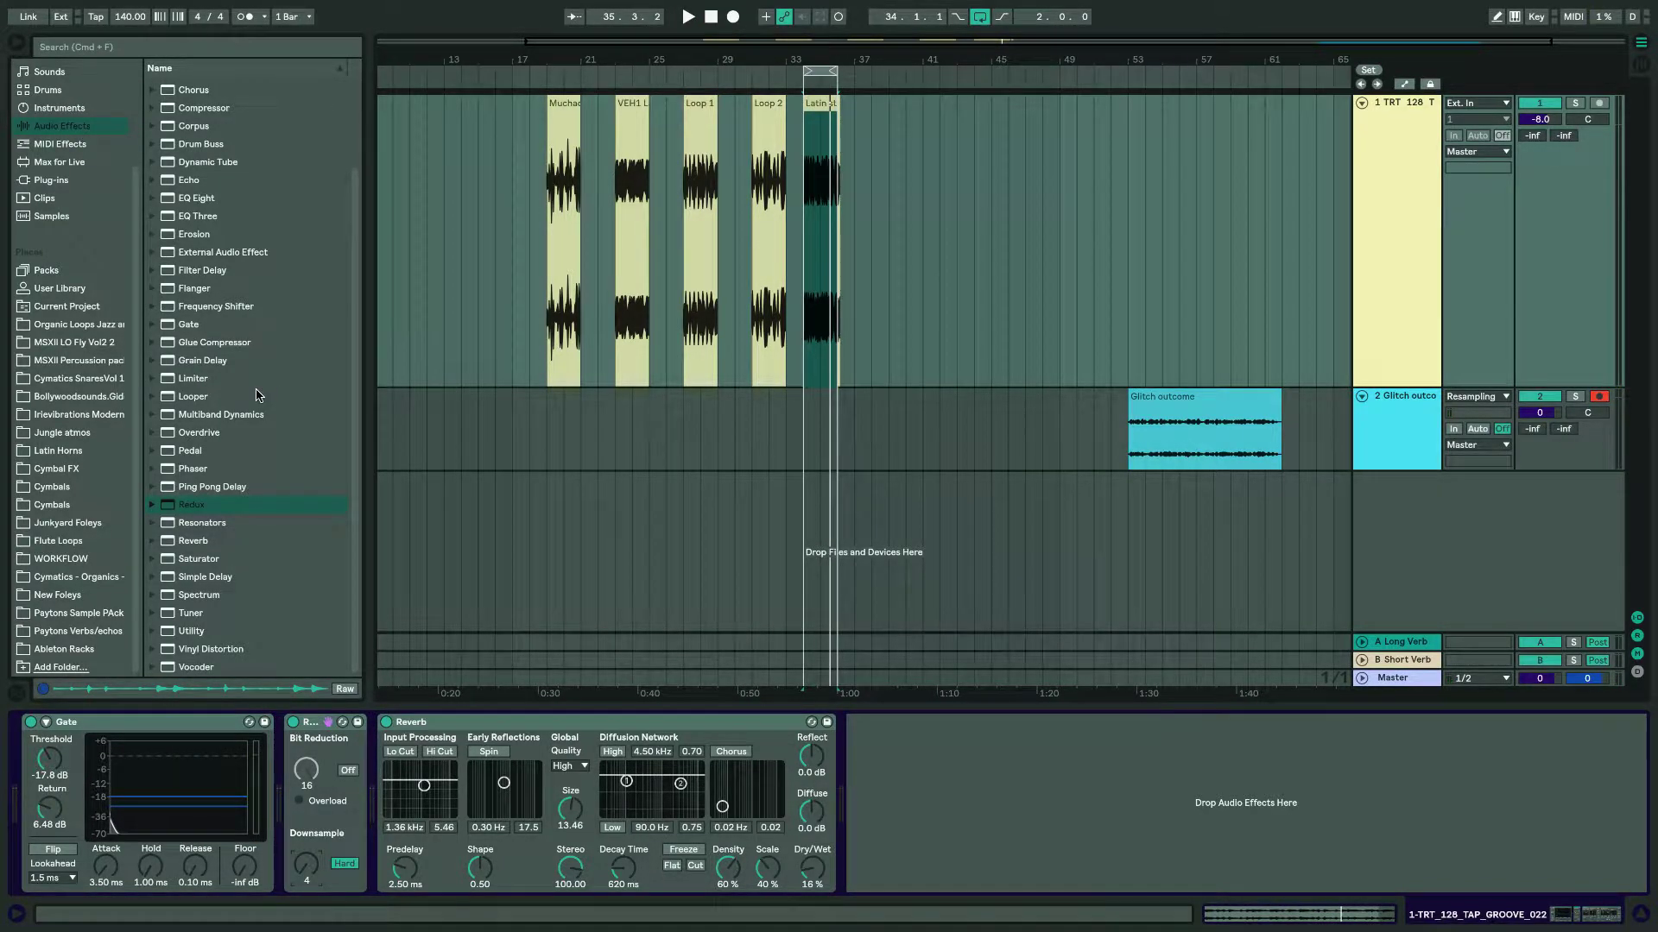
Add a Phaser at the start of the effect chain, ahead of the Gate.
{"action": "scroll", "coordinate": [232, 432], "scroll_direction": "up", "scroll_amount": 5}
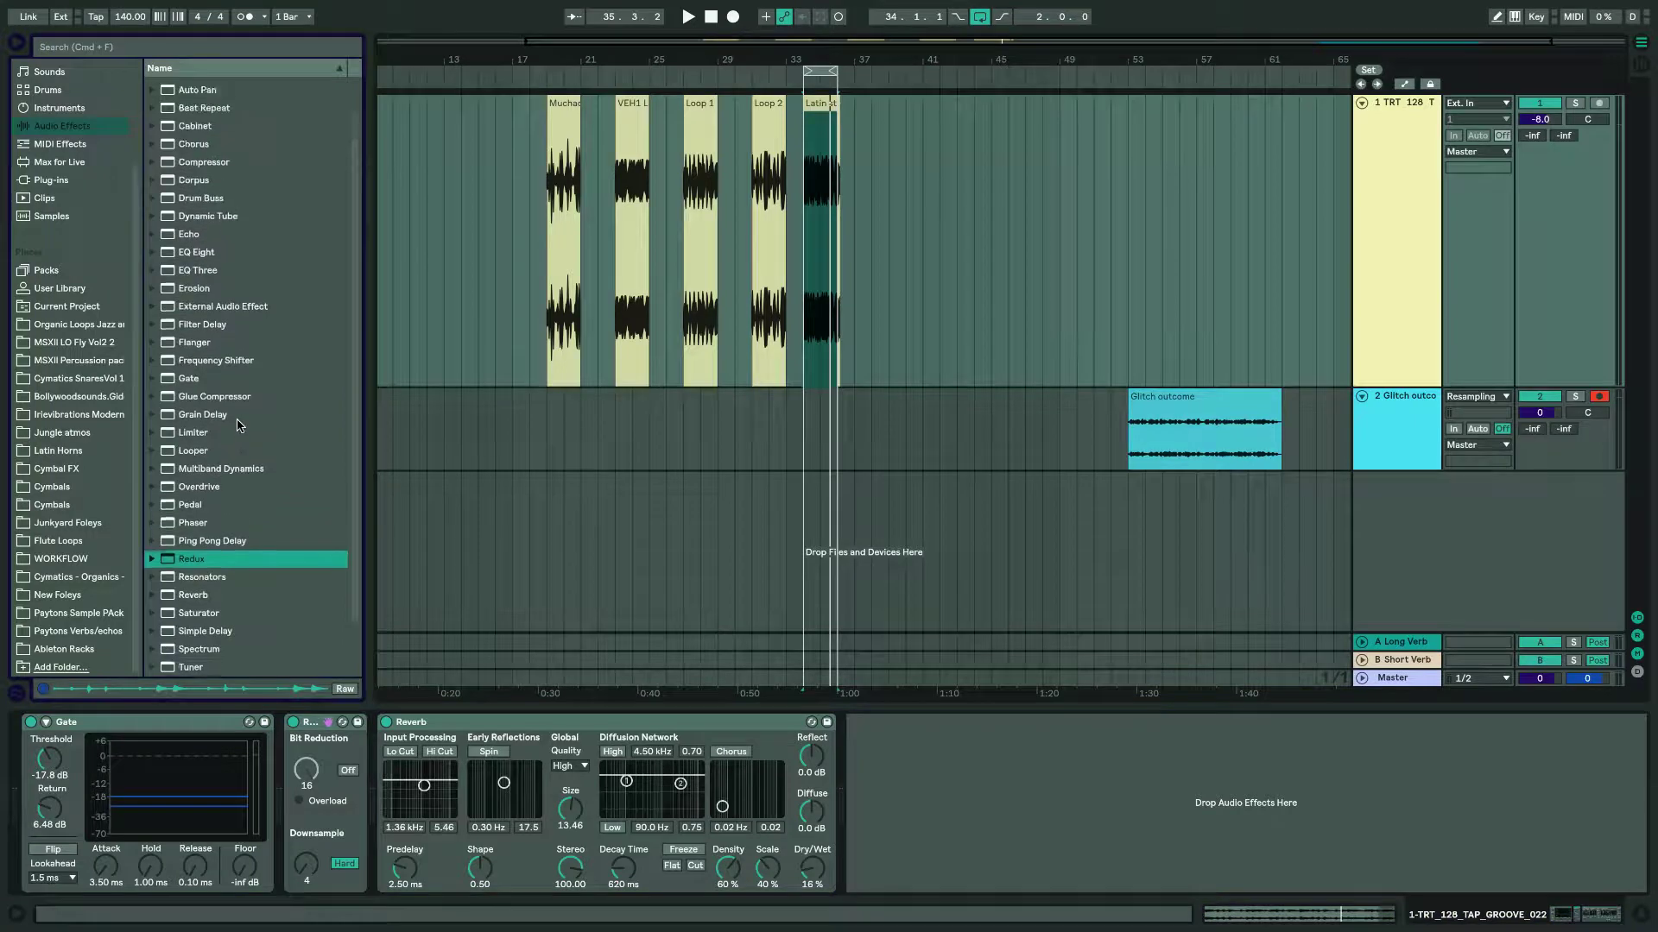
{"action": "scroll", "coordinate": [236, 421], "scroll_direction": "down", "scroll_amount": 1}
{"action": "scroll", "coordinate": [237, 421], "scroll_direction": "down", "scroll_amount": 5}
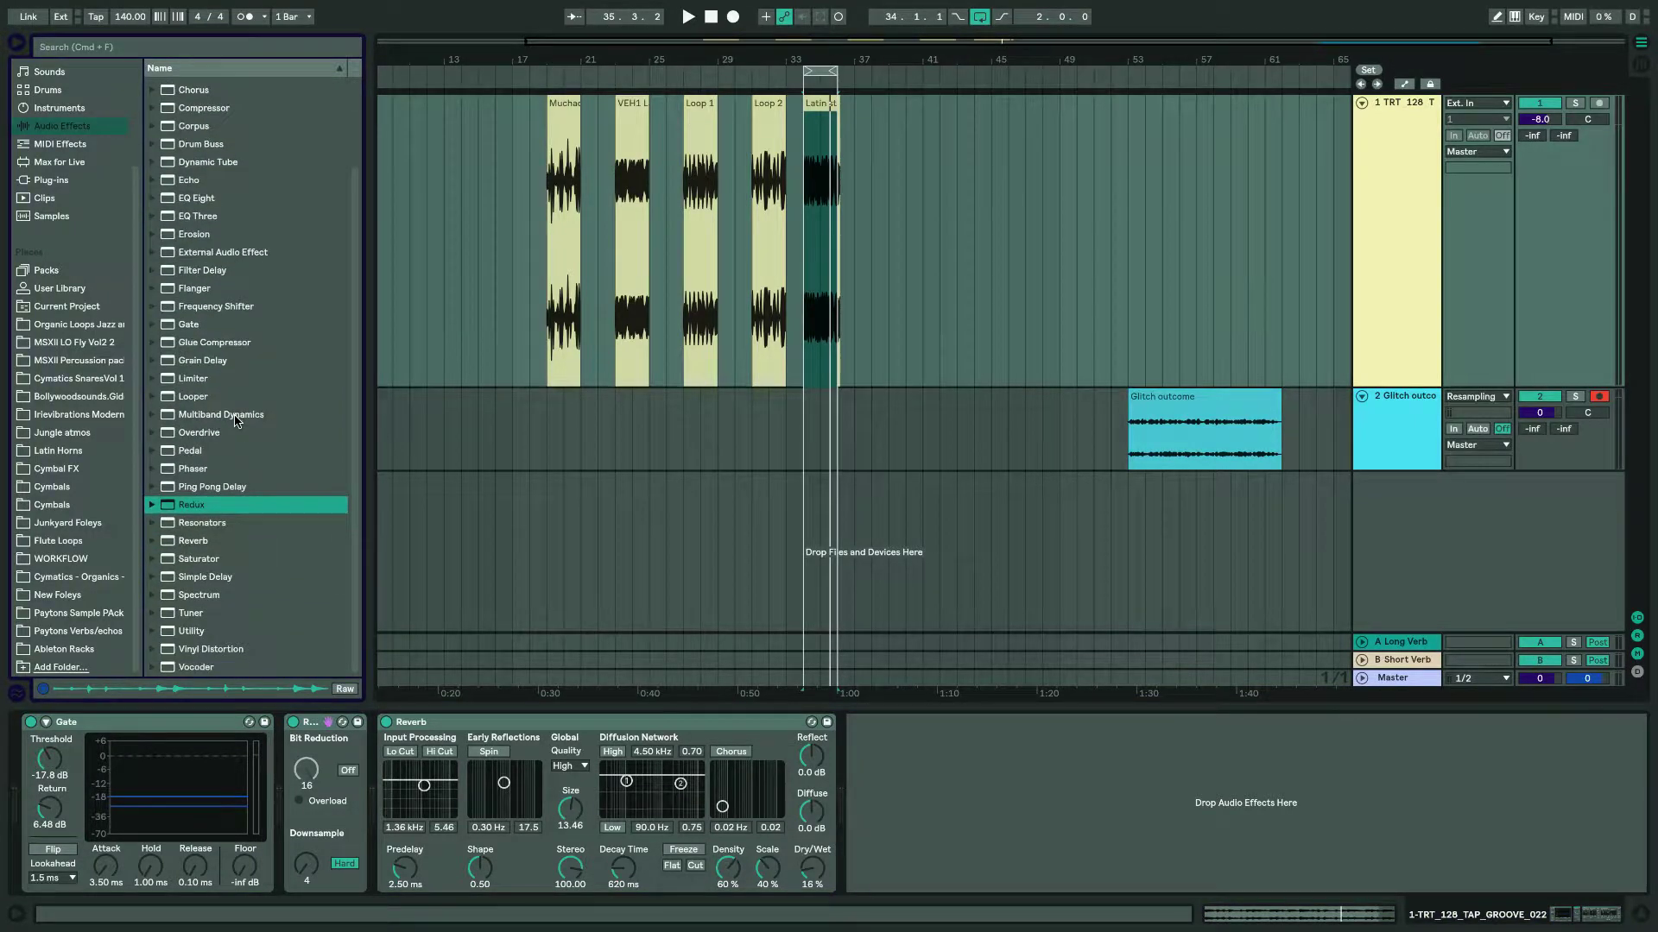
{"action": "left_click", "coordinate": [188, 469]}
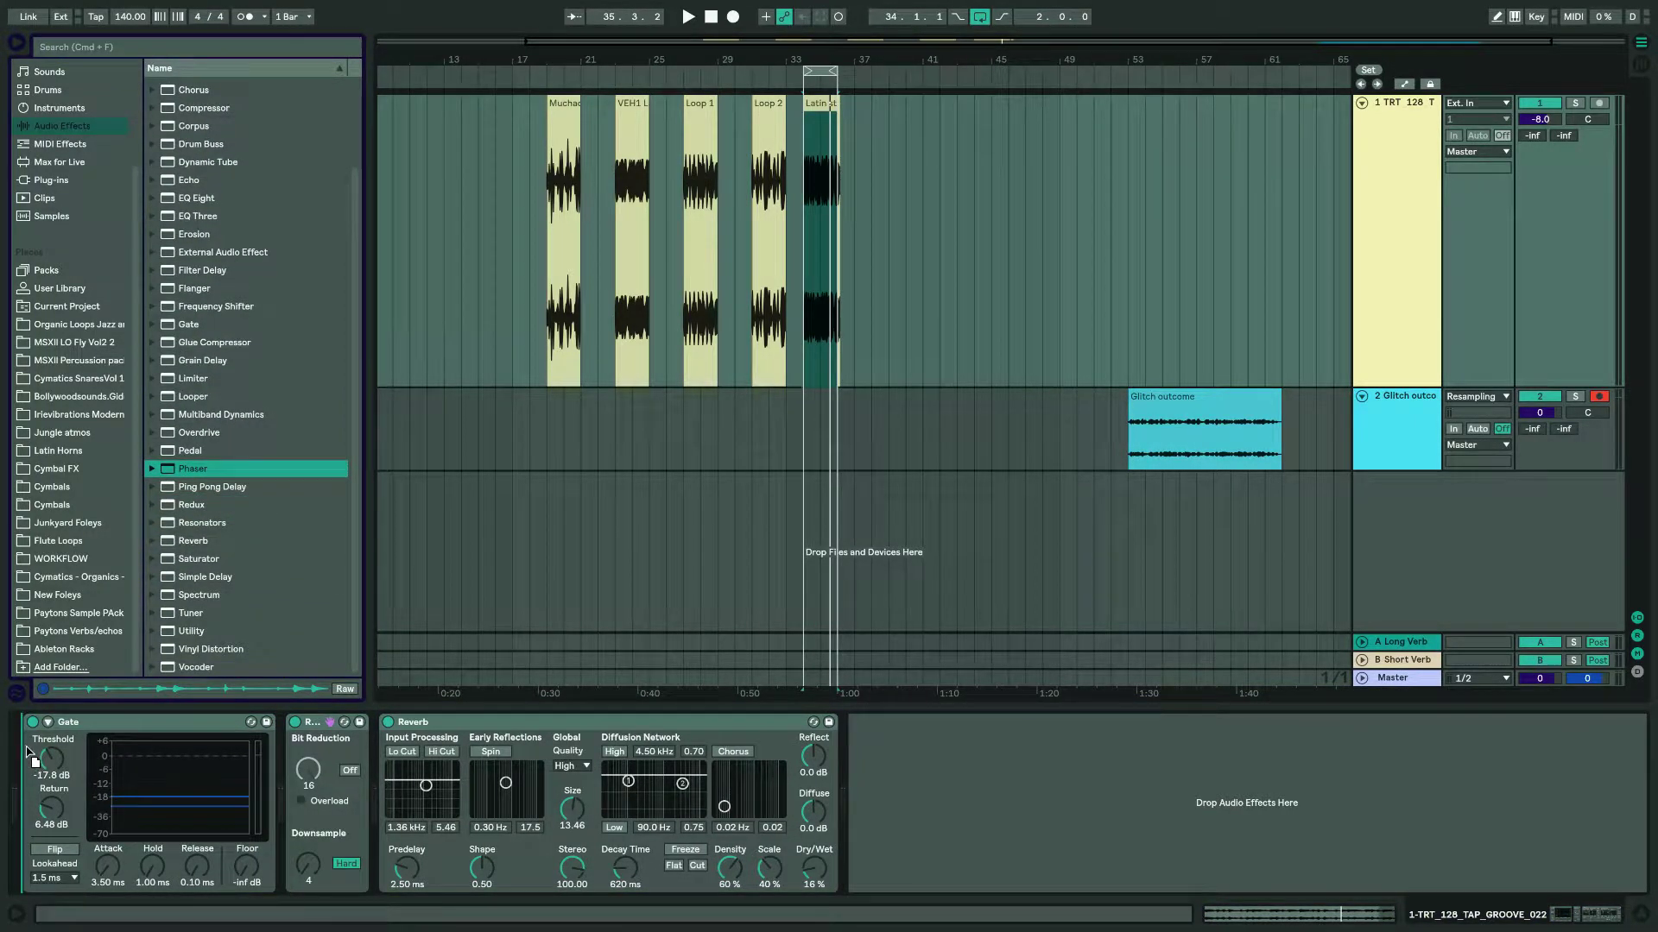
{"action": "left_click_drag", "start_coordinate": [24, 748], "coordinate": [26, 751]}
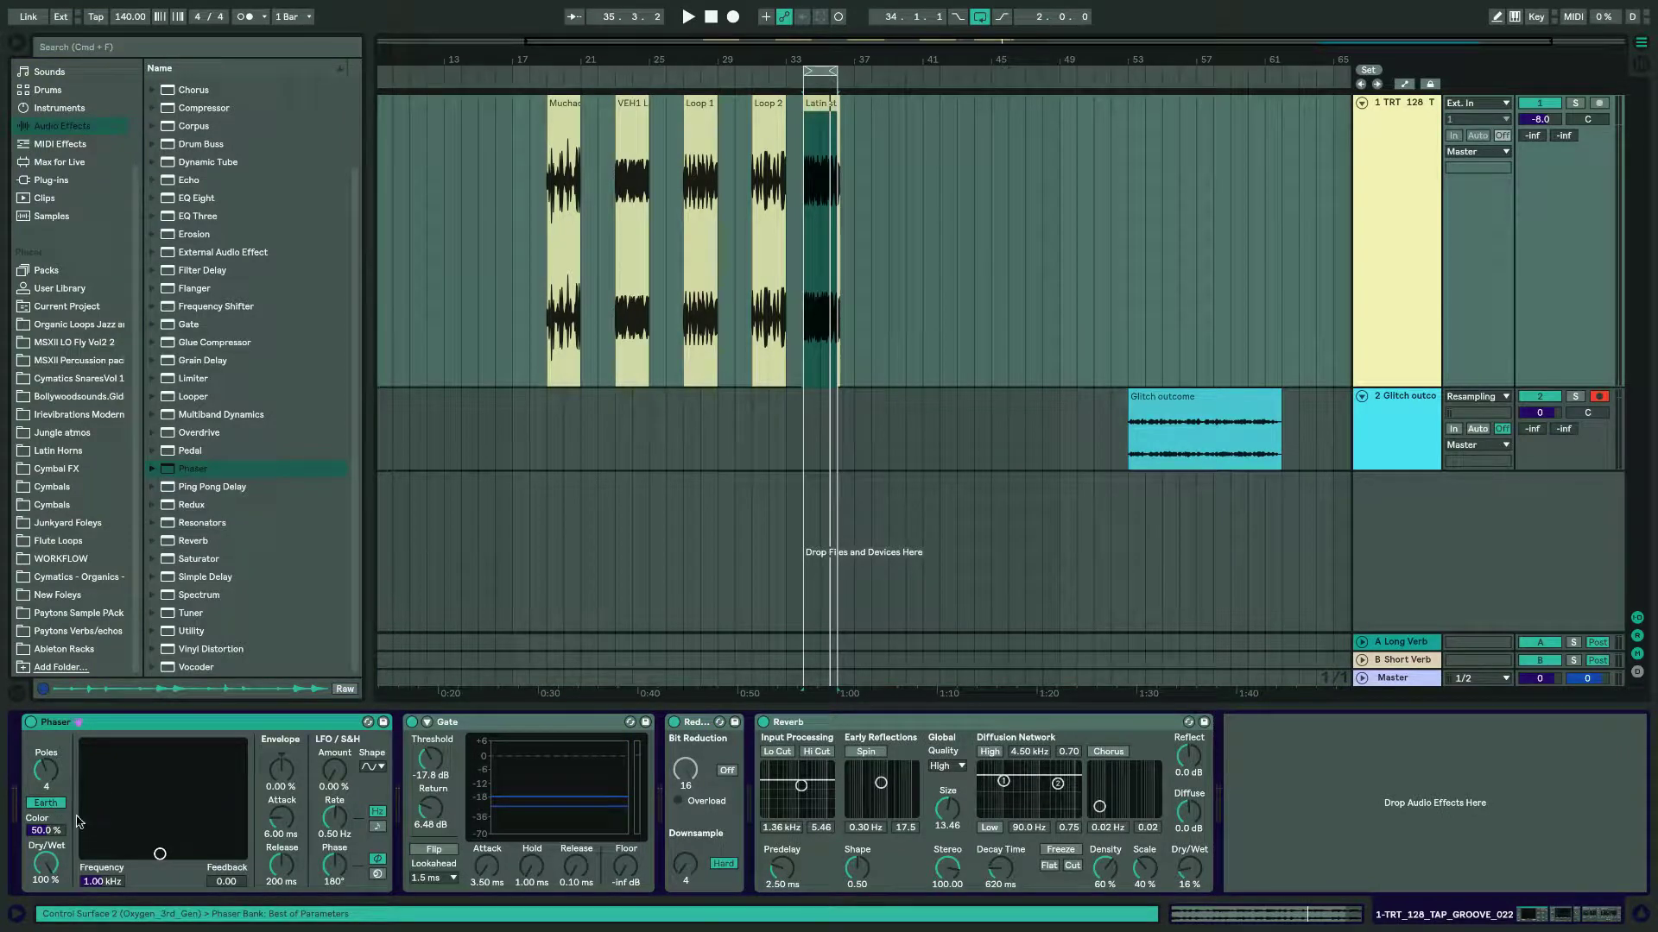
Set the Phaser to Space mode with an LFO amount of 100% and the random LFO shape.
{"action": "left_click", "coordinate": [49, 806]}
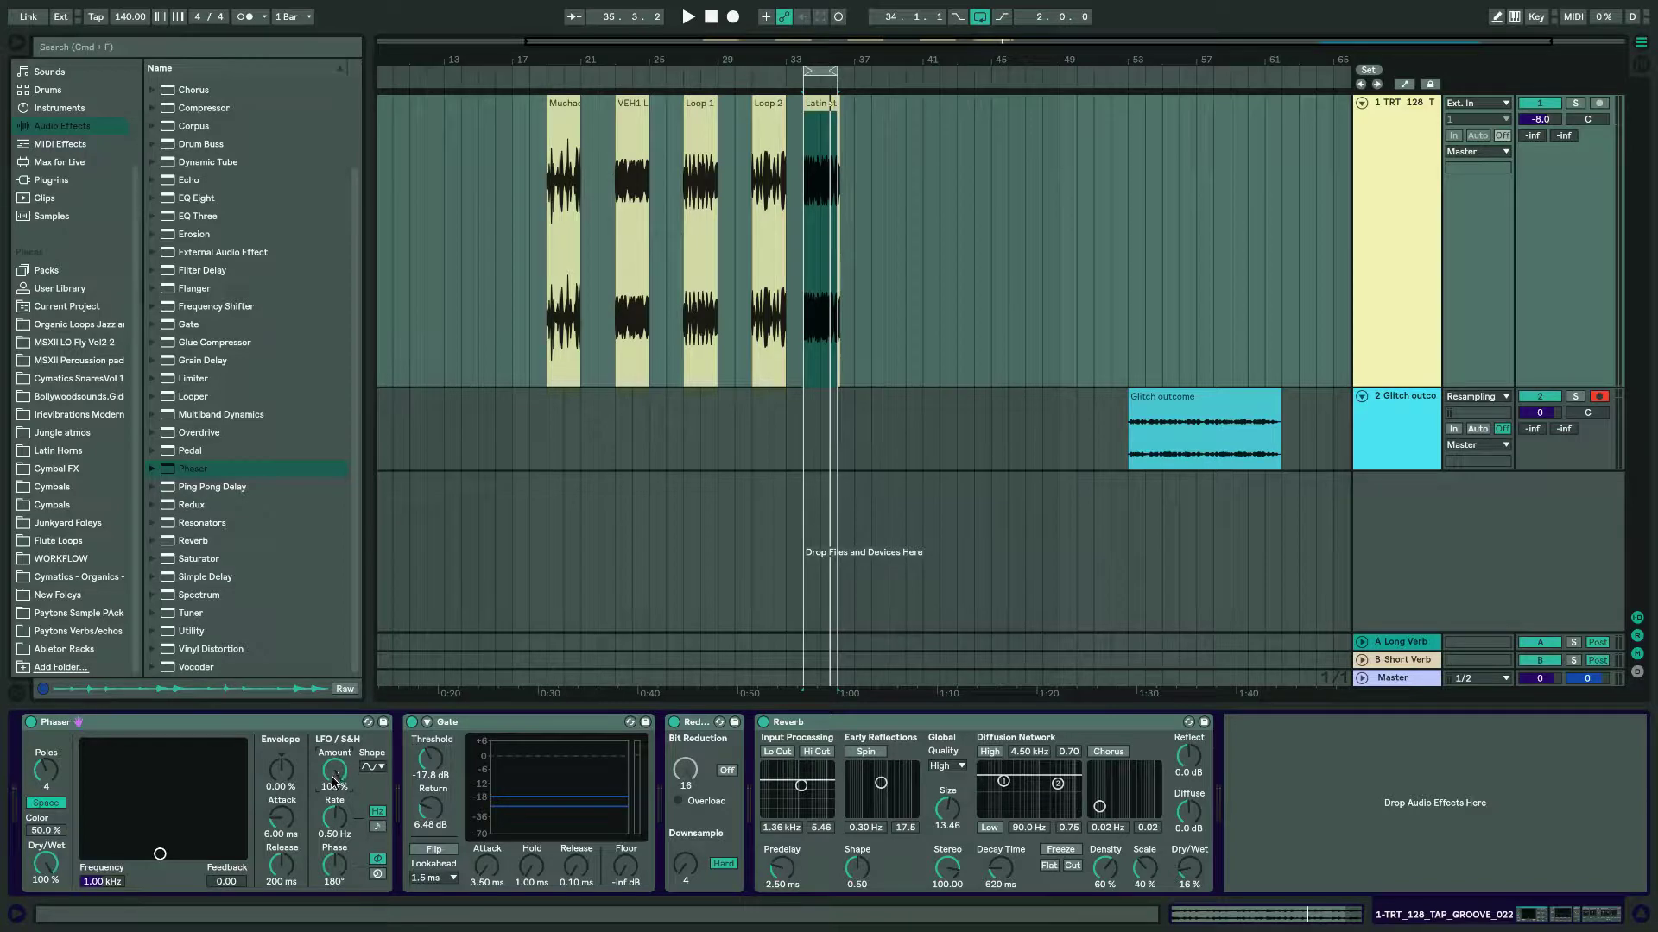
{"action": "left_click", "coordinate": [378, 768]}
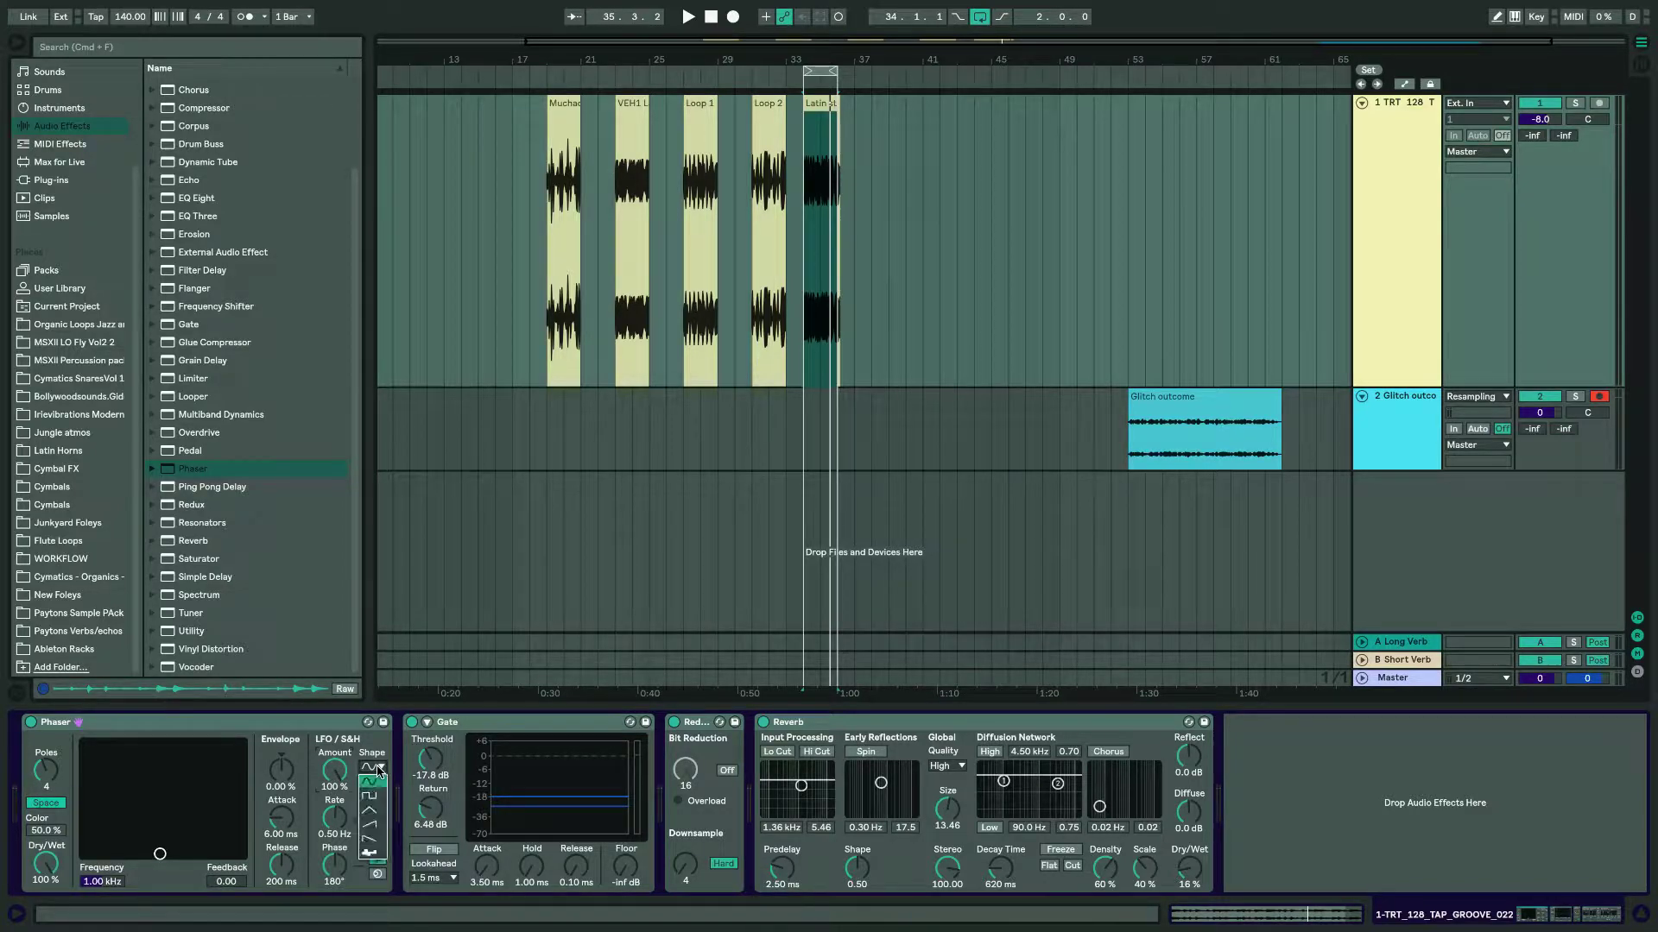
{"action": "left_click", "coordinate": [373, 853]}
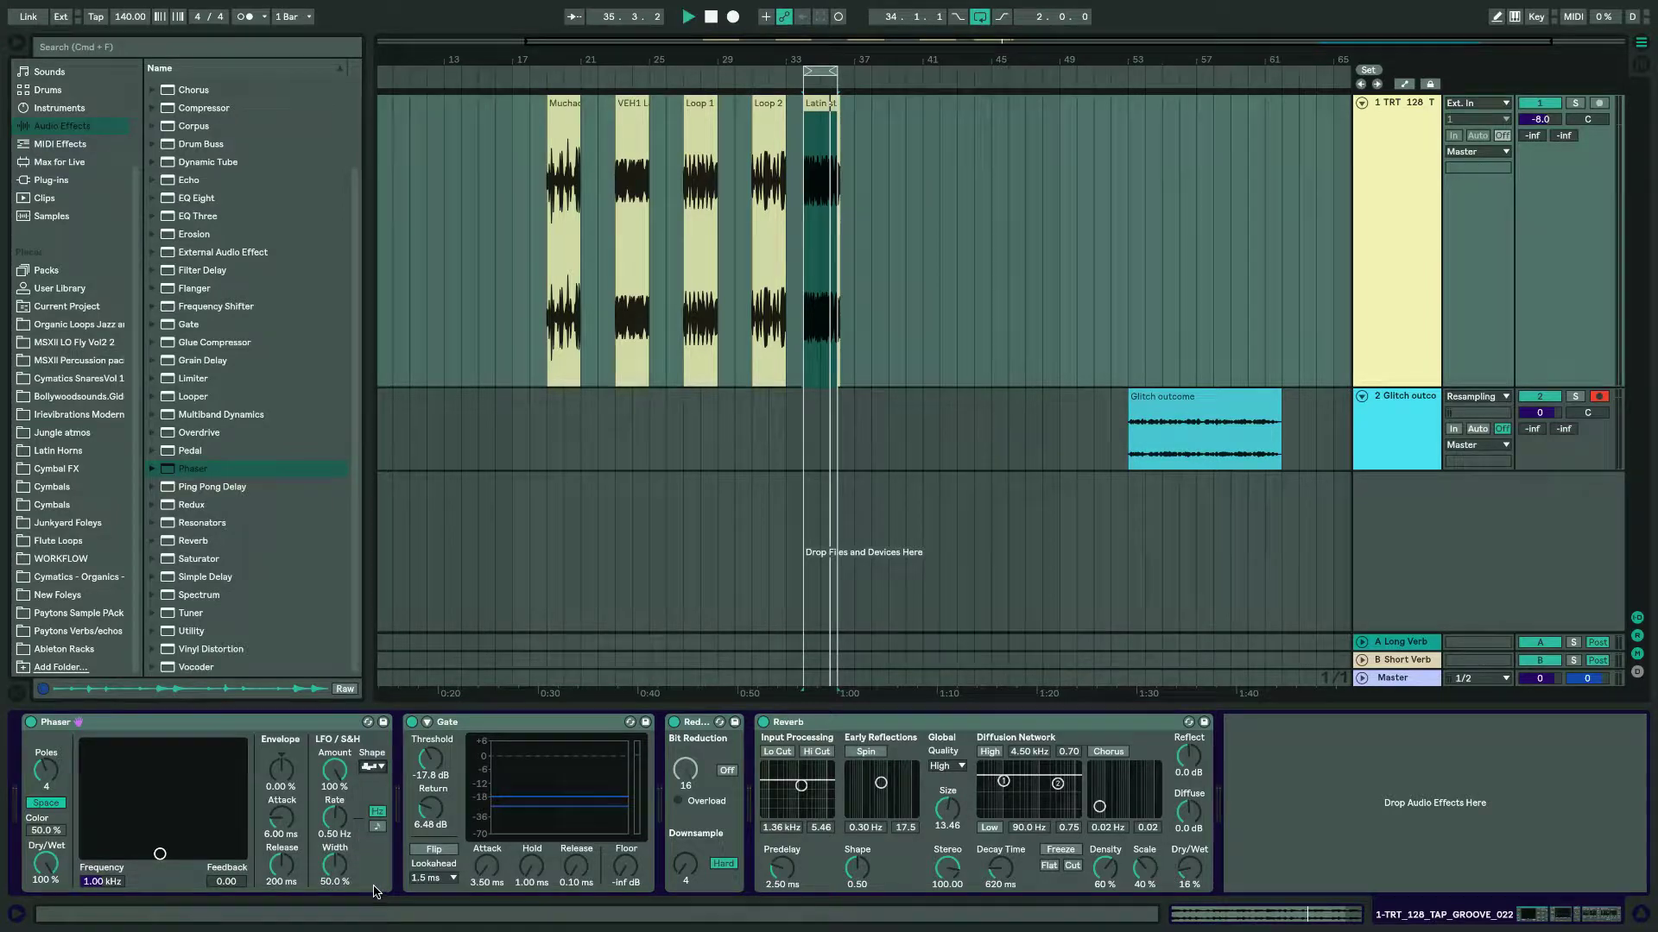
Set the Phaser's frequency to 8.50 kHz, feedback to 0.99, LFO rate to 2.90 Hz and envelope attack to 1.76 ms while auditioning the loop.
{"action": "left_click_drag", "start_coordinate": [160, 854], "coordinate": [206, 748]}
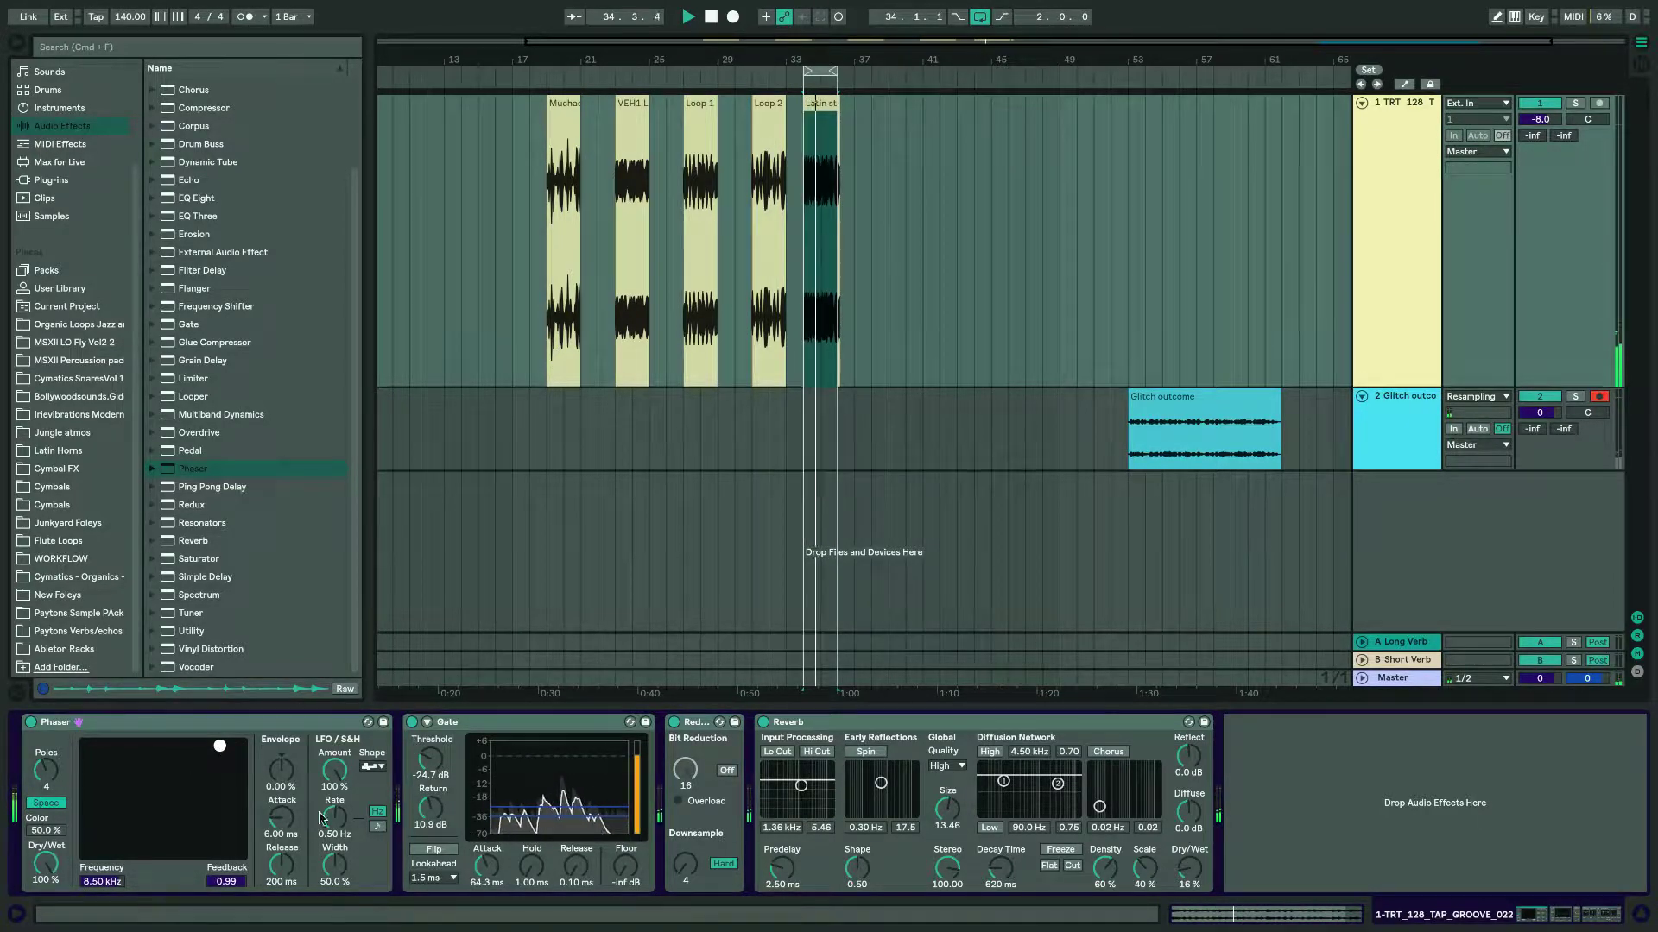
{"action": "key", "text": "space"}
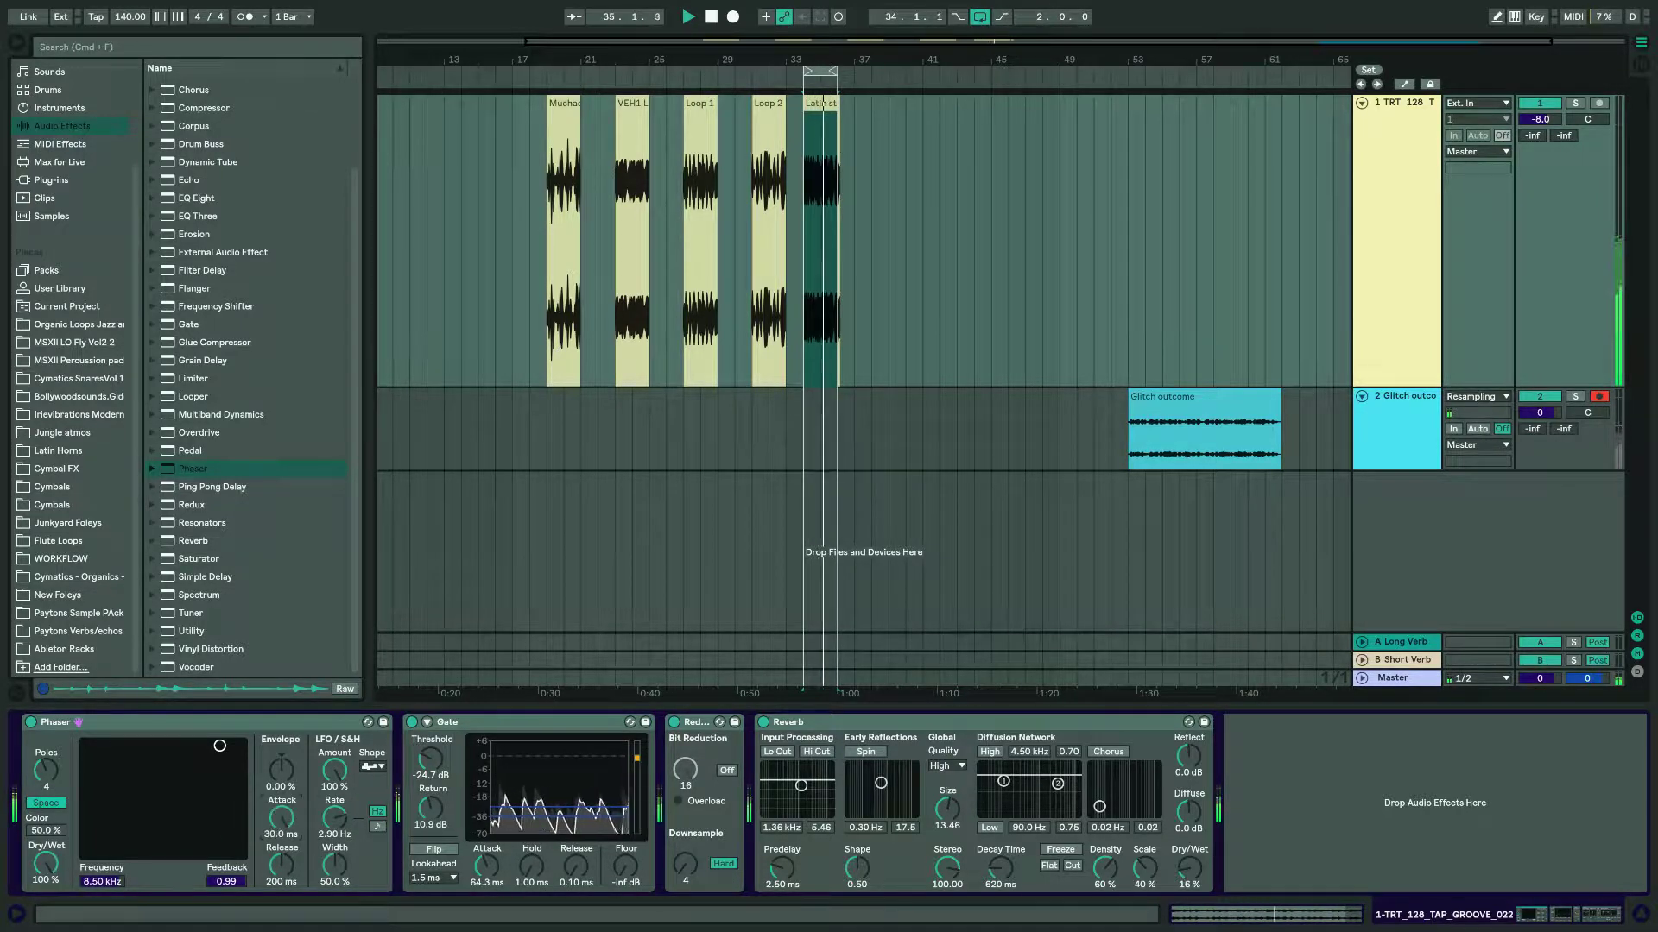
{"action": "left_click_drag", "start_coordinate": [288, 816], "coordinate": [288, 842]}
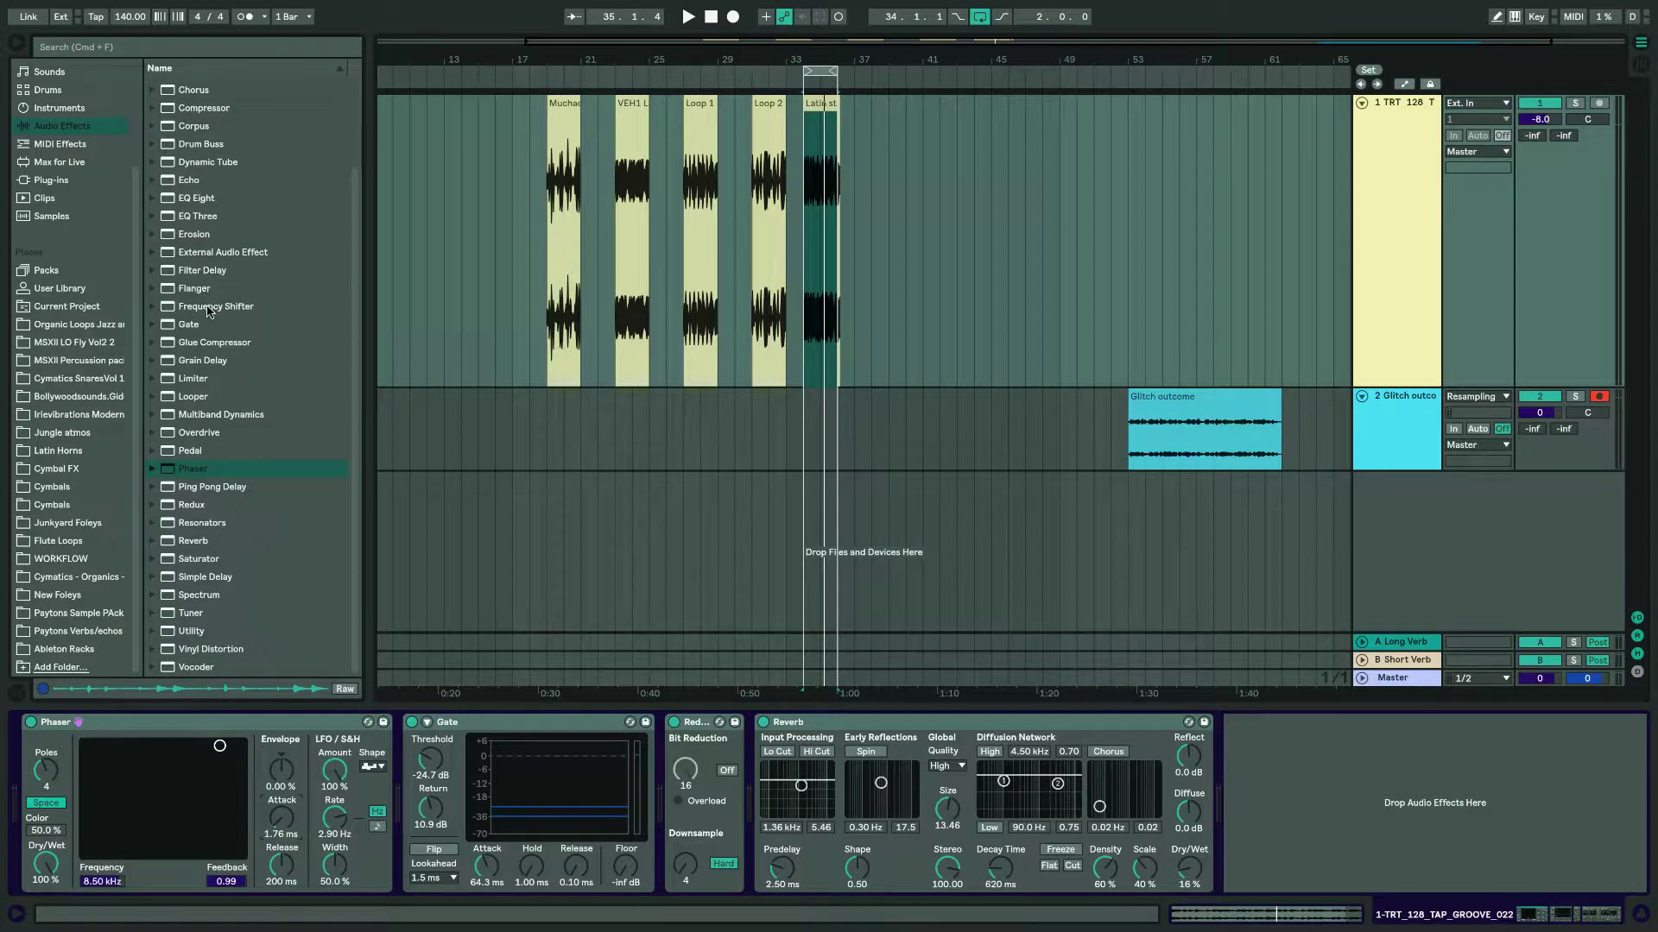
Add a Frequency Shifter ahead of the Phaser, set its LFO amount to 5.00 kHz and play the loop.
{"action": "left_click_drag", "start_coordinate": [208, 311], "coordinate": [28, 777]}
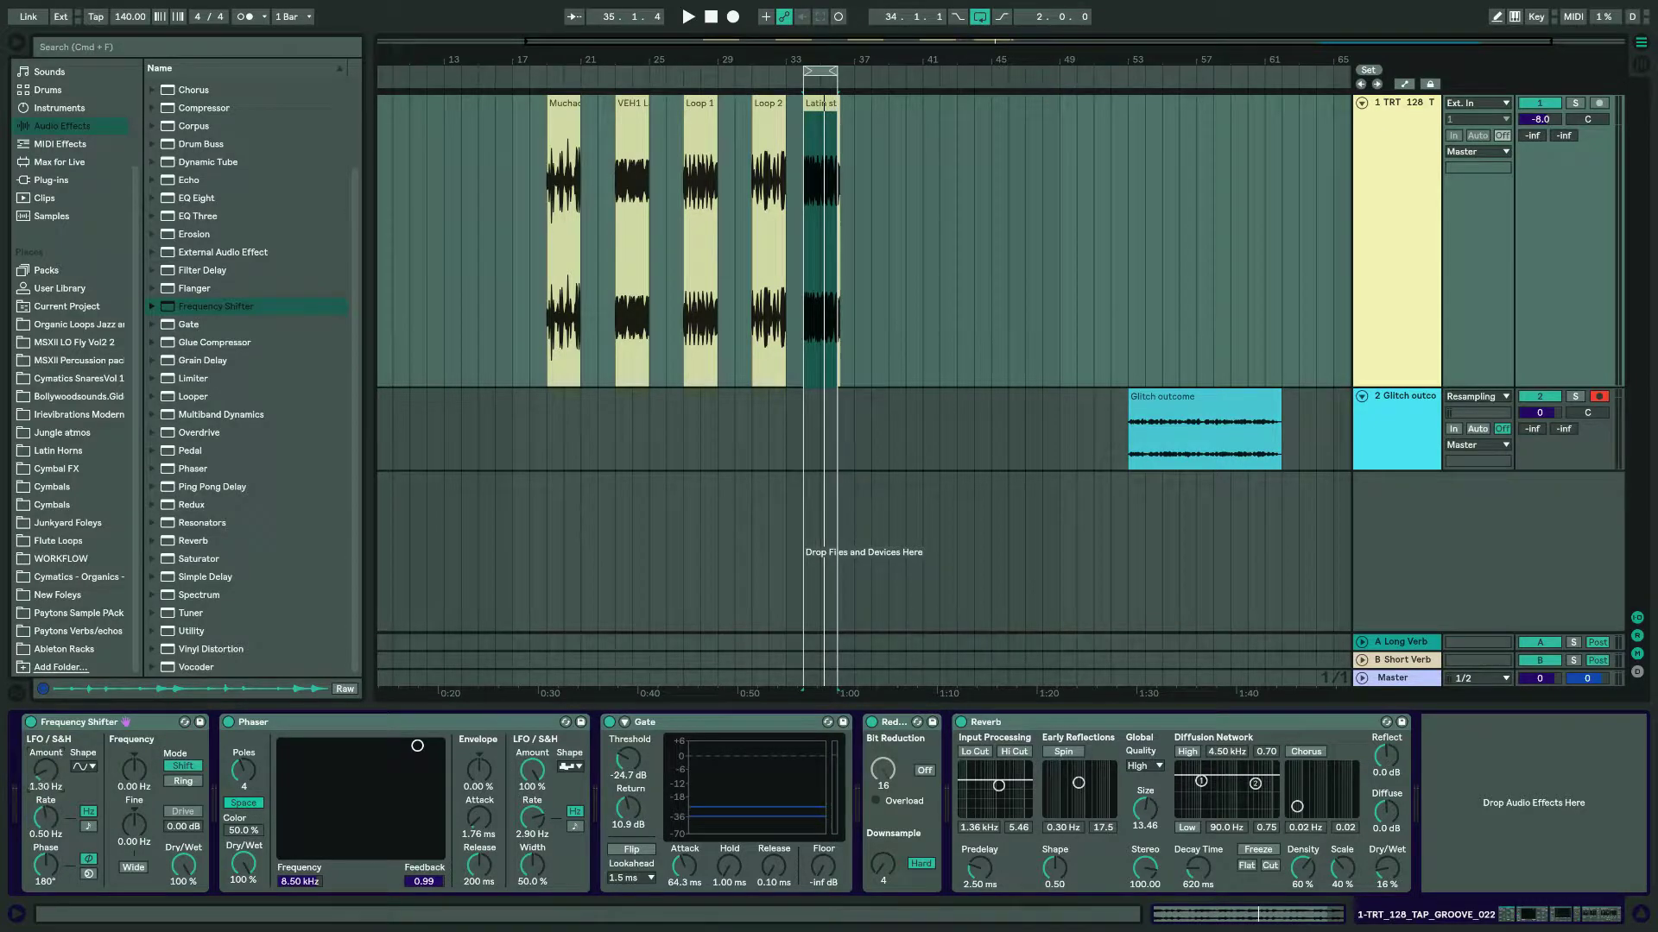
{"action": "key", "text": "space"}
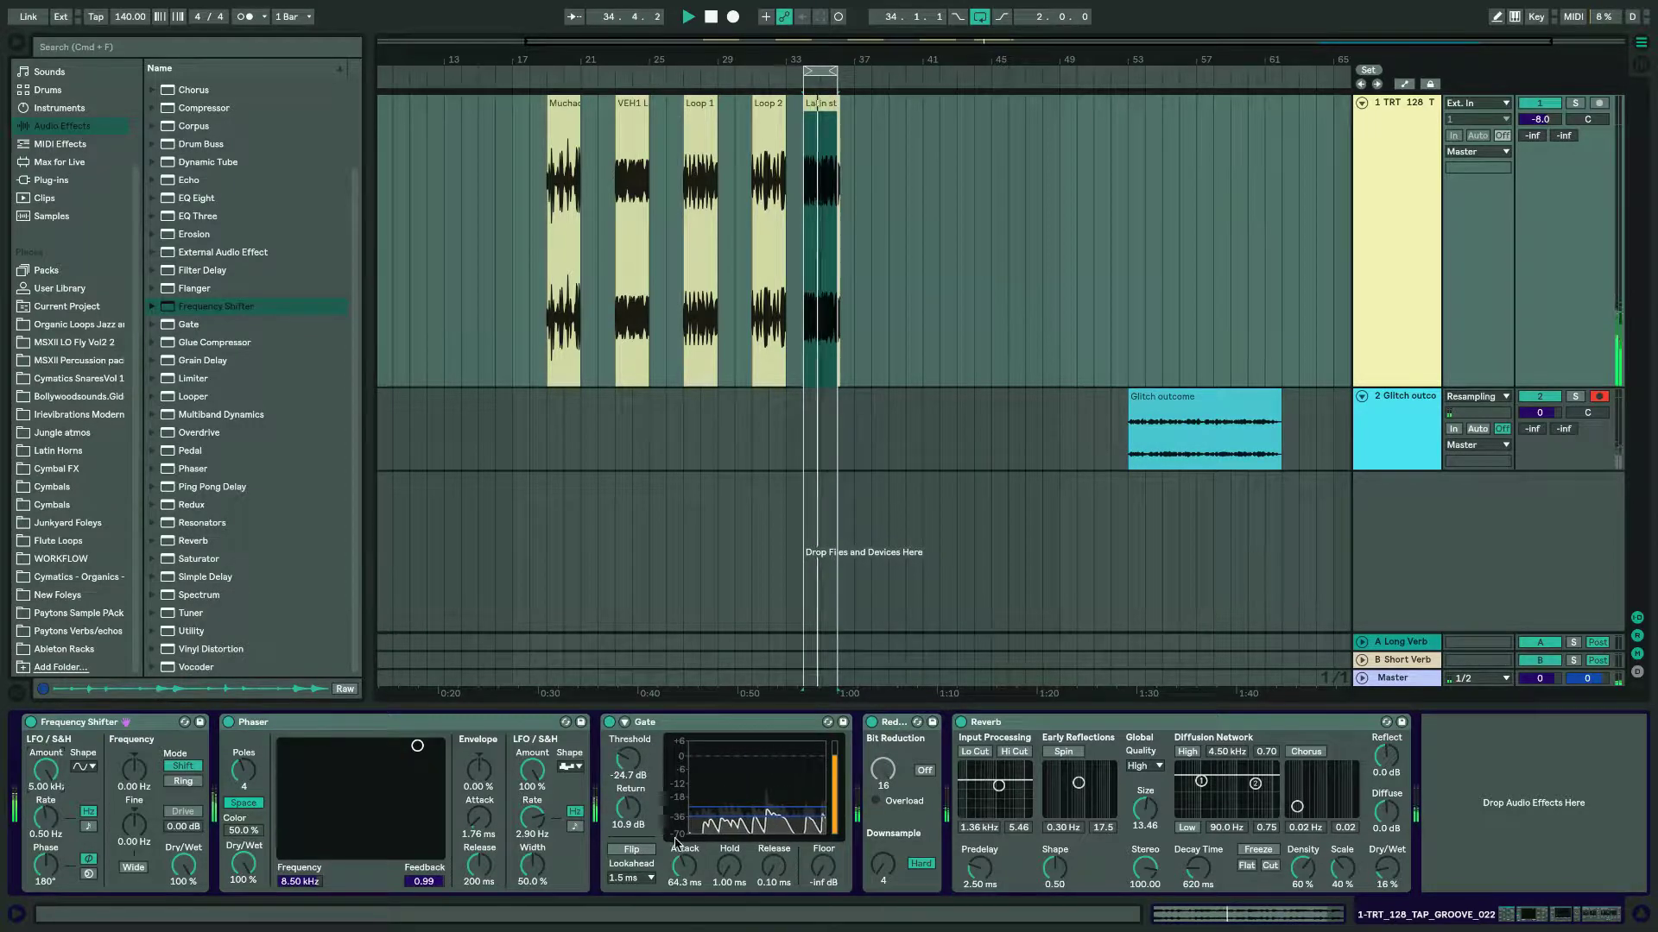
Set the Gate's attack to 0.02 ms and threshold to -33.6 dB, and the Frequency Shifter's frequency to 40.0 Hz.
{"action": "left_click_drag", "start_coordinate": [685, 866], "coordinate": [684, 902]}
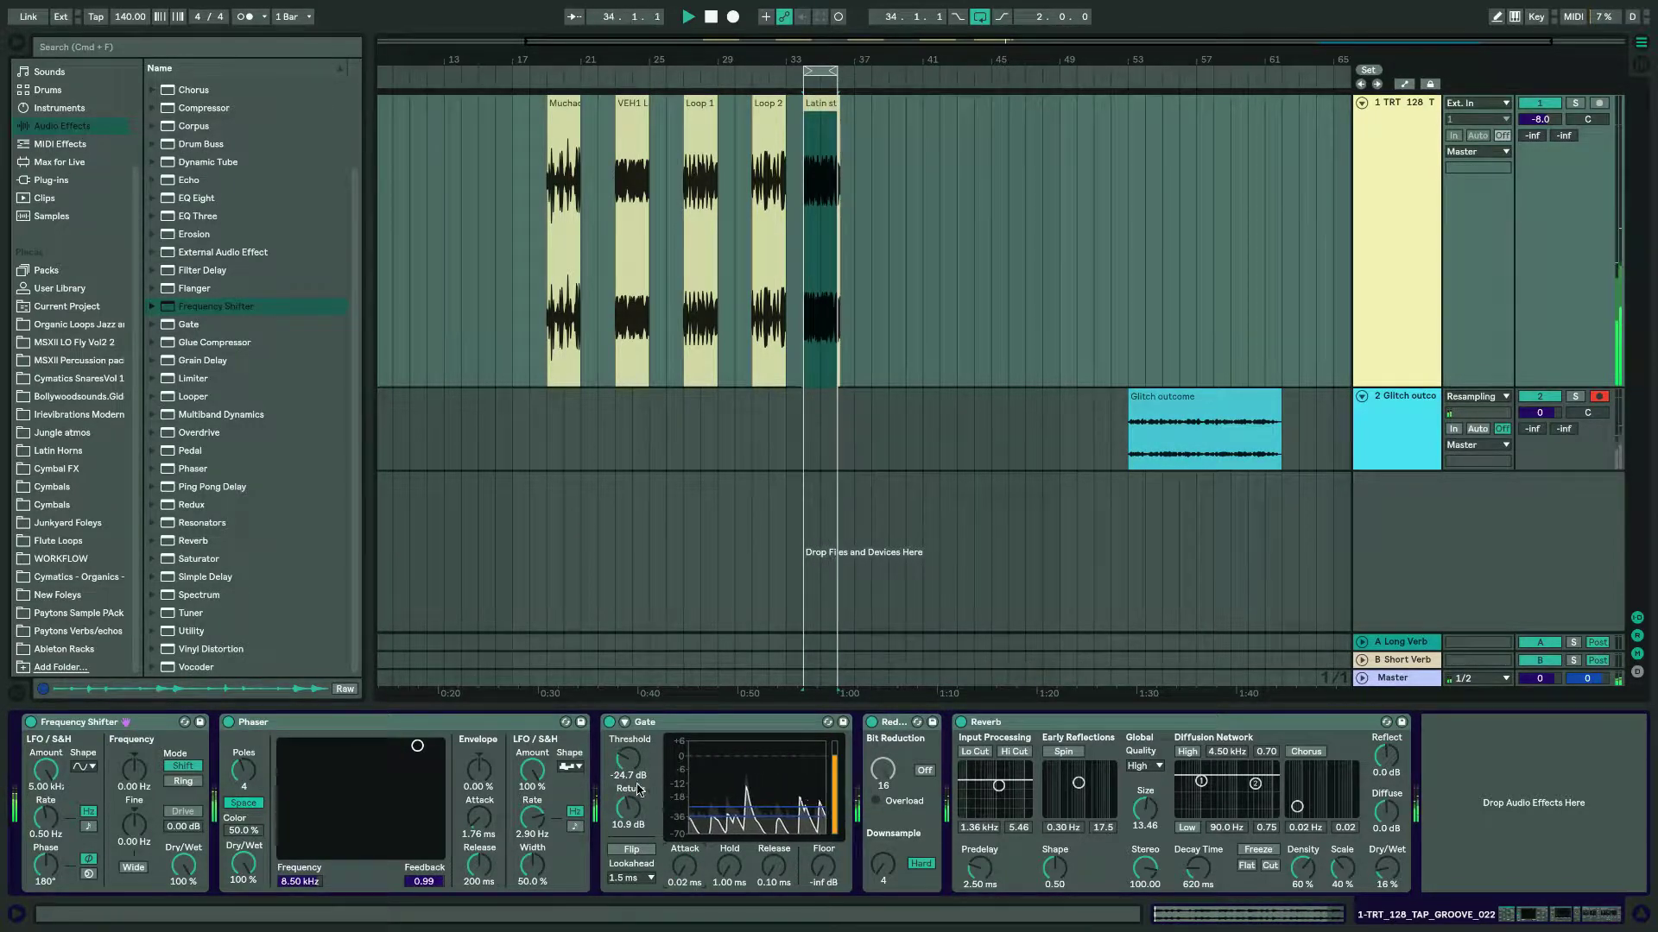
{"action": "left_click_drag", "start_coordinate": [629, 757], "coordinate": [628, 808]}
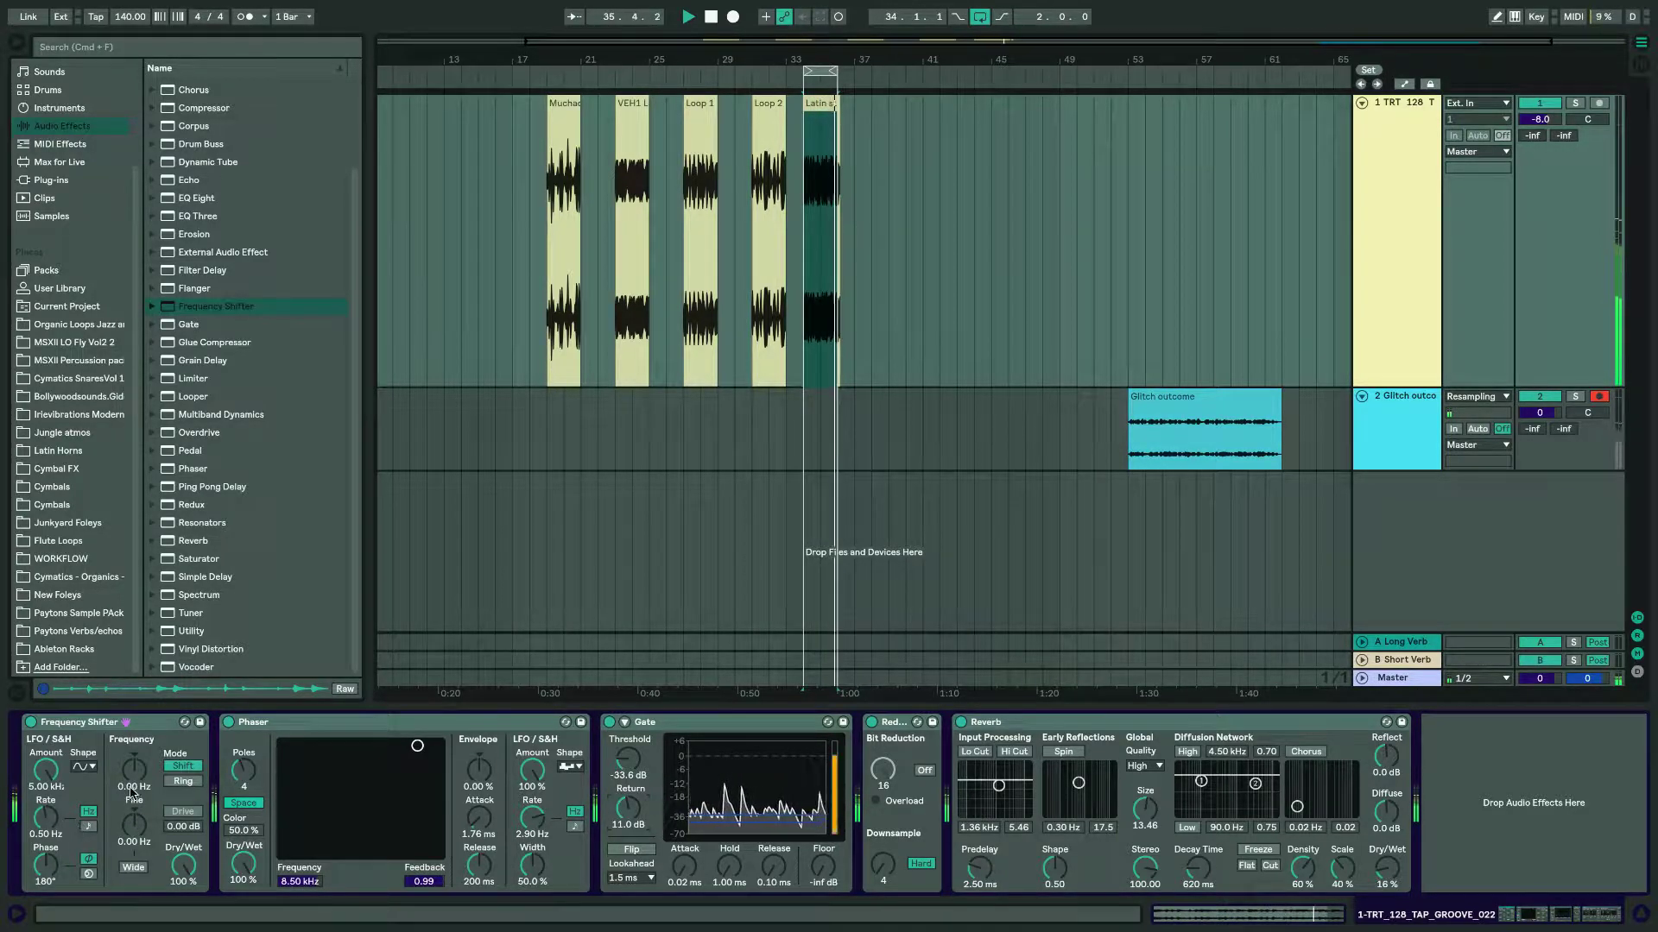
{"action": "mouse_move", "coordinate": [134, 769]}
{"action": "left_mouse_down"}
{"action": "mouse_move", "coordinate": [134, 751]}
{"action": "mouse_move", "coordinate": [134, 770]}
{"action": "left_mouse_up"}
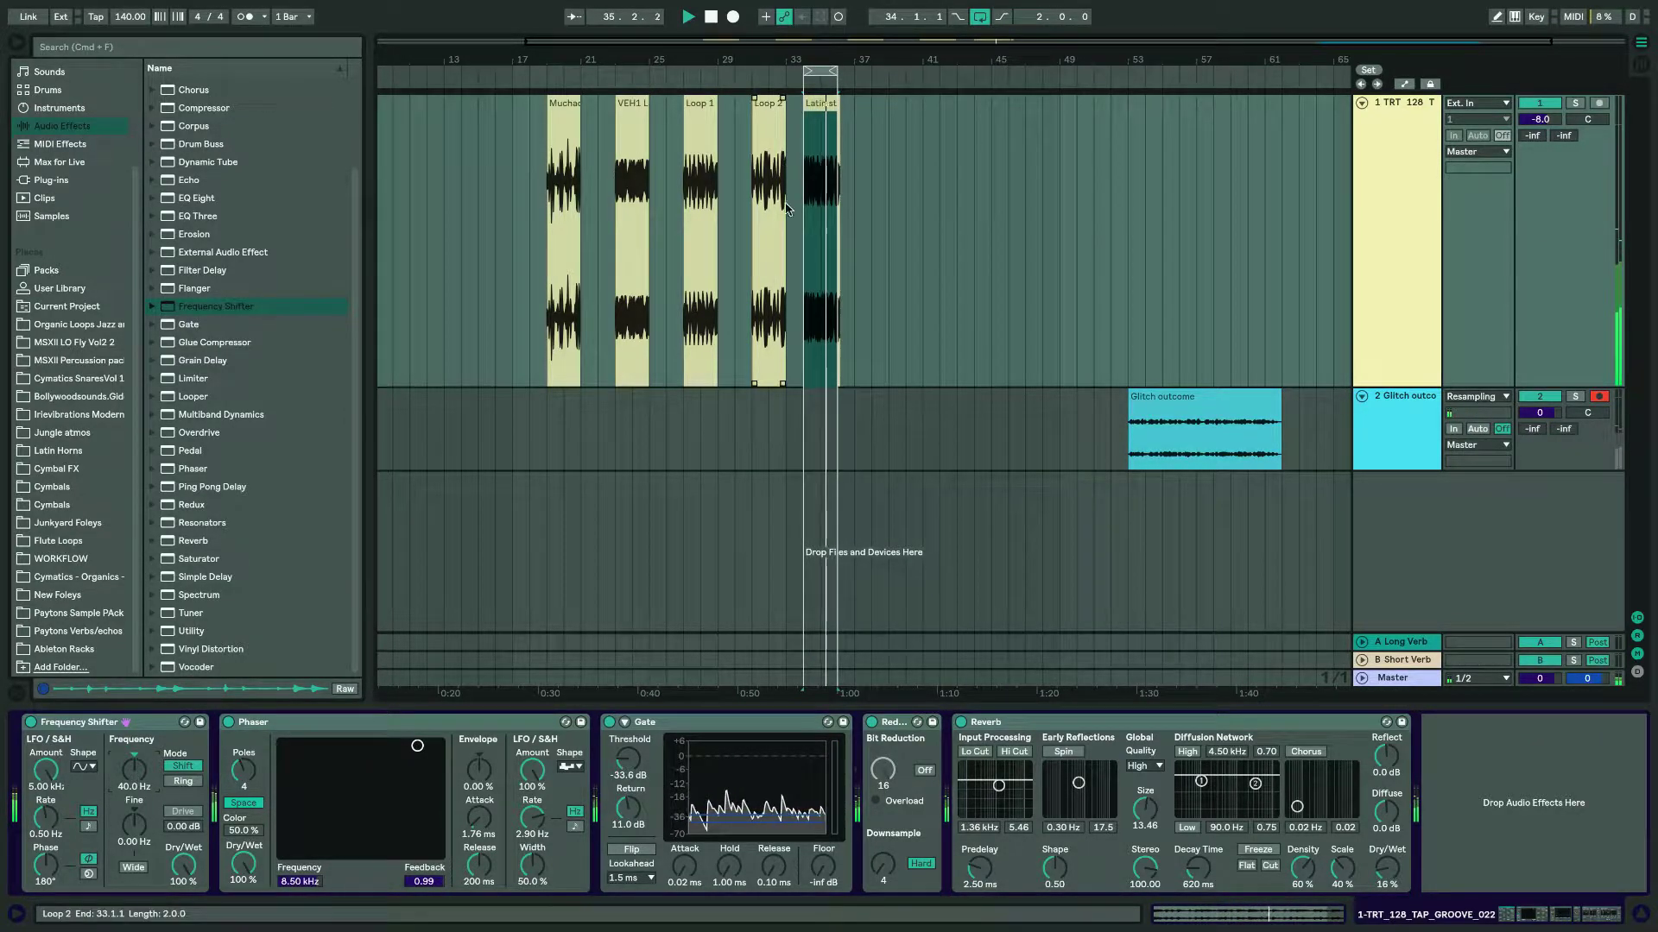
Set the Gate's return to 2.48 dB and the Redux's downsample to 2.
{"action": "left_click_drag", "start_coordinate": [816, 816], "coordinate": [816, 813]}
{"action": "left_click_drag", "start_coordinate": [628, 809], "coordinate": [628, 804]}
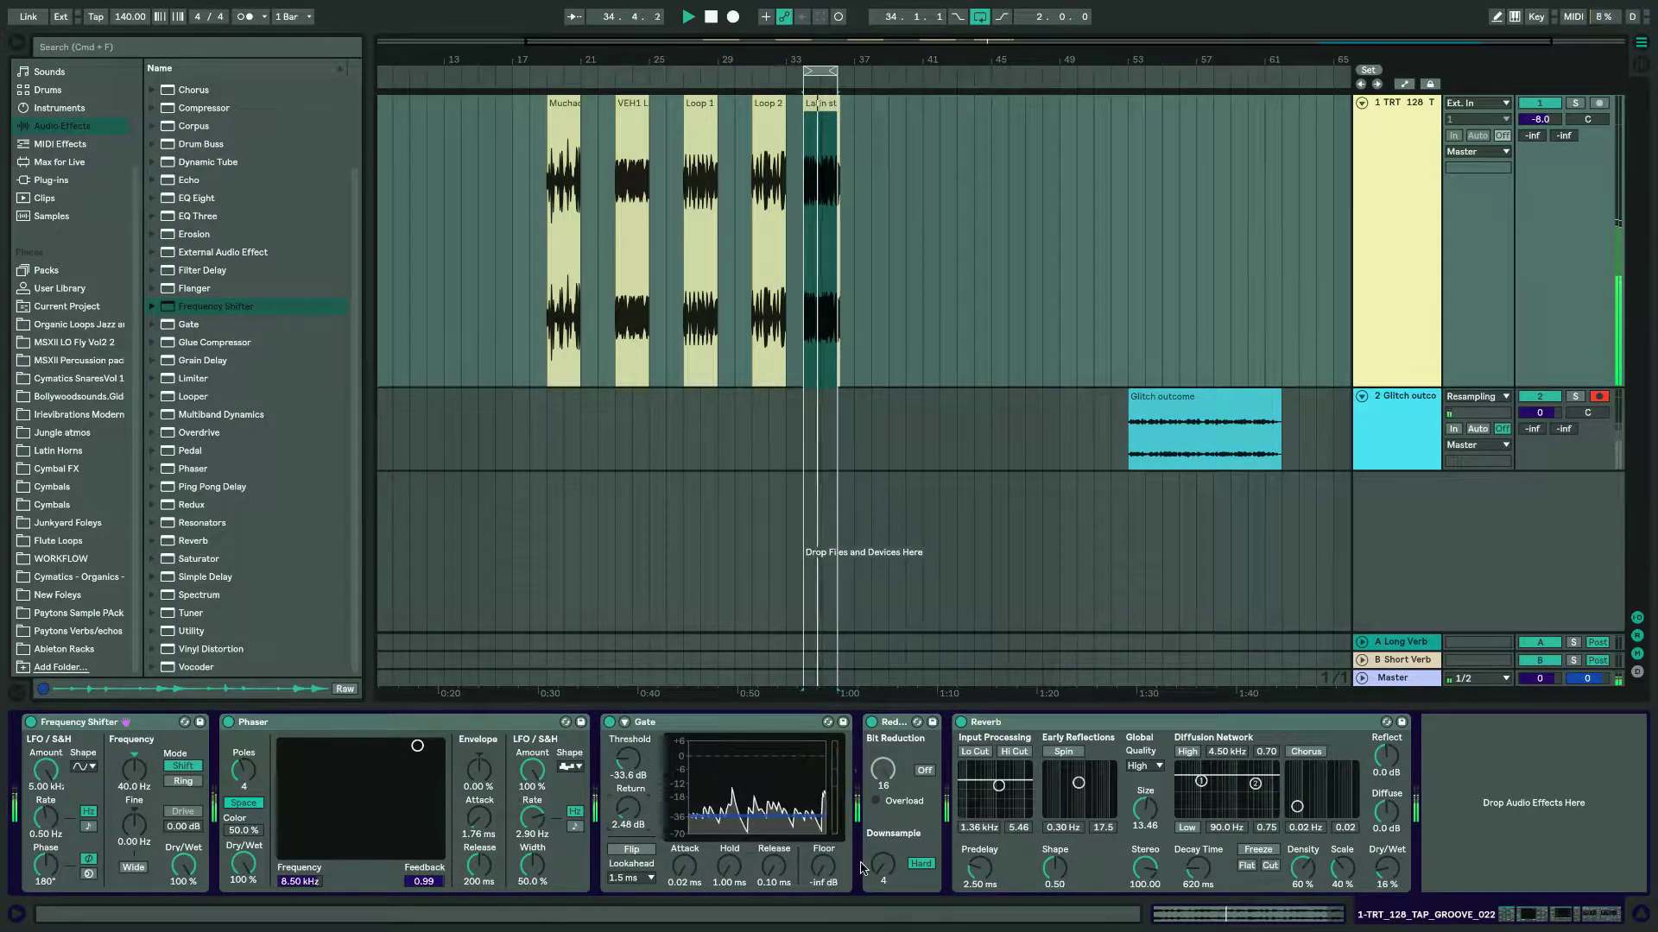
{"action": "left_click_drag", "start_coordinate": [883, 864], "coordinate": [882, 882]}
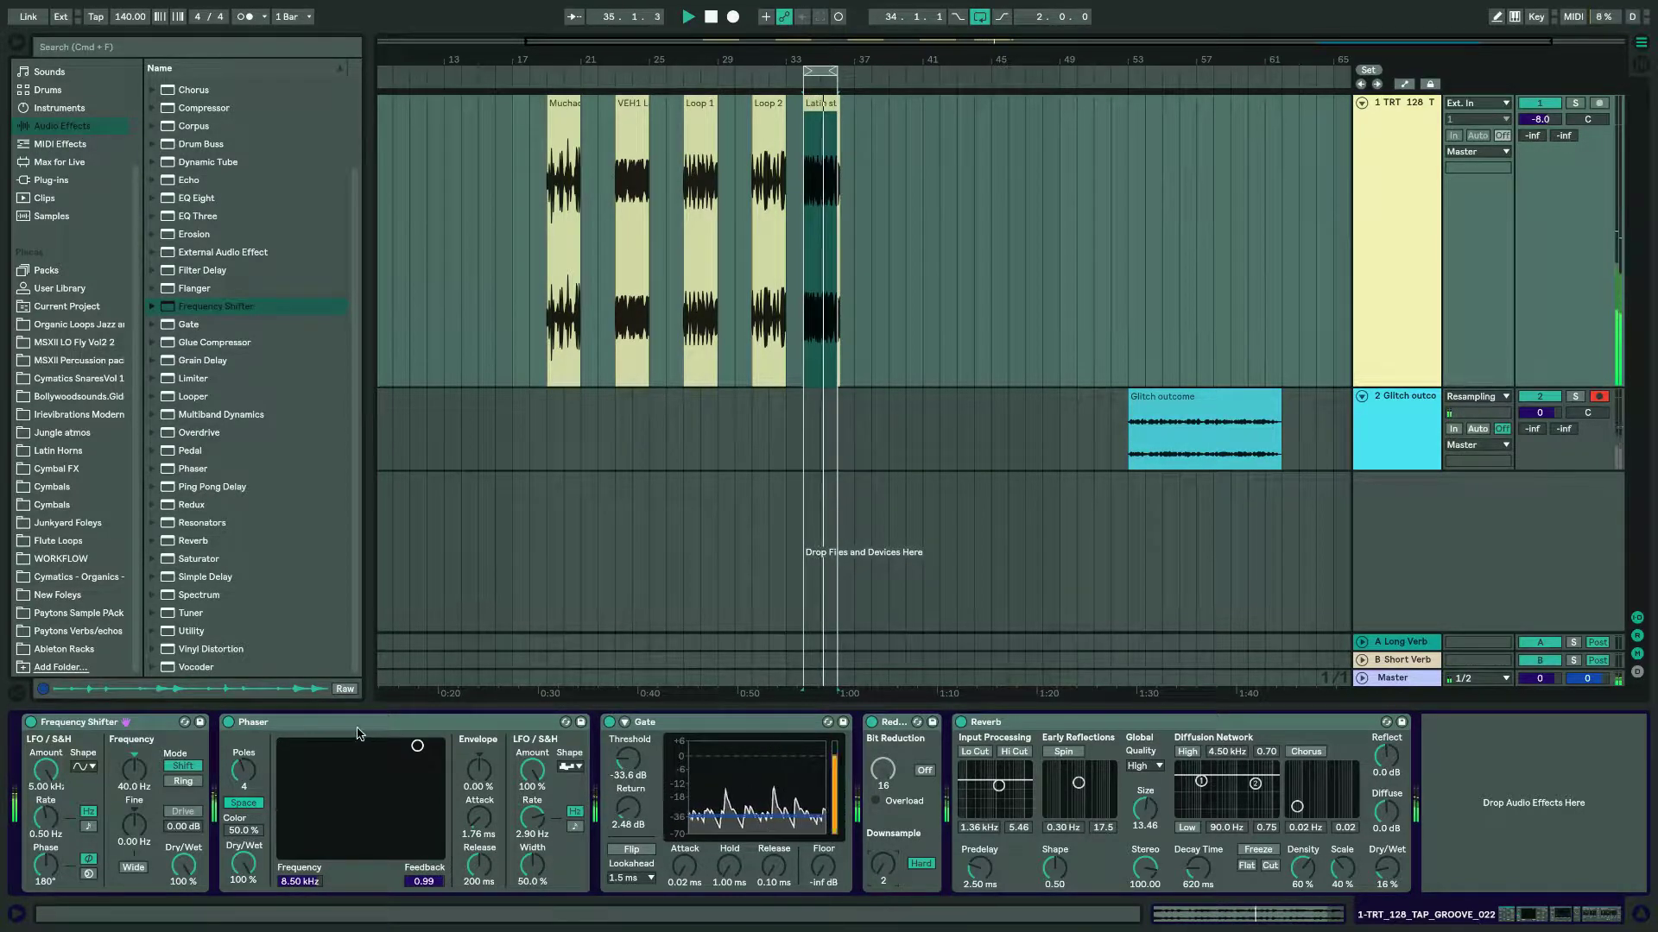
Give the Frequency Shifter's LFO the random shape, a rate of 2.73 Hz and a width of 100%.
{"action": "mouse_move", "coordinate": [47, 817]}
{"action": "left_mouse_down"}
{"action": "mouse_move", "coordinate": [47, 744]}
{"action": "mouse_move", "coordinate": [47, 820]}
{"action": "left_mouse_up"}
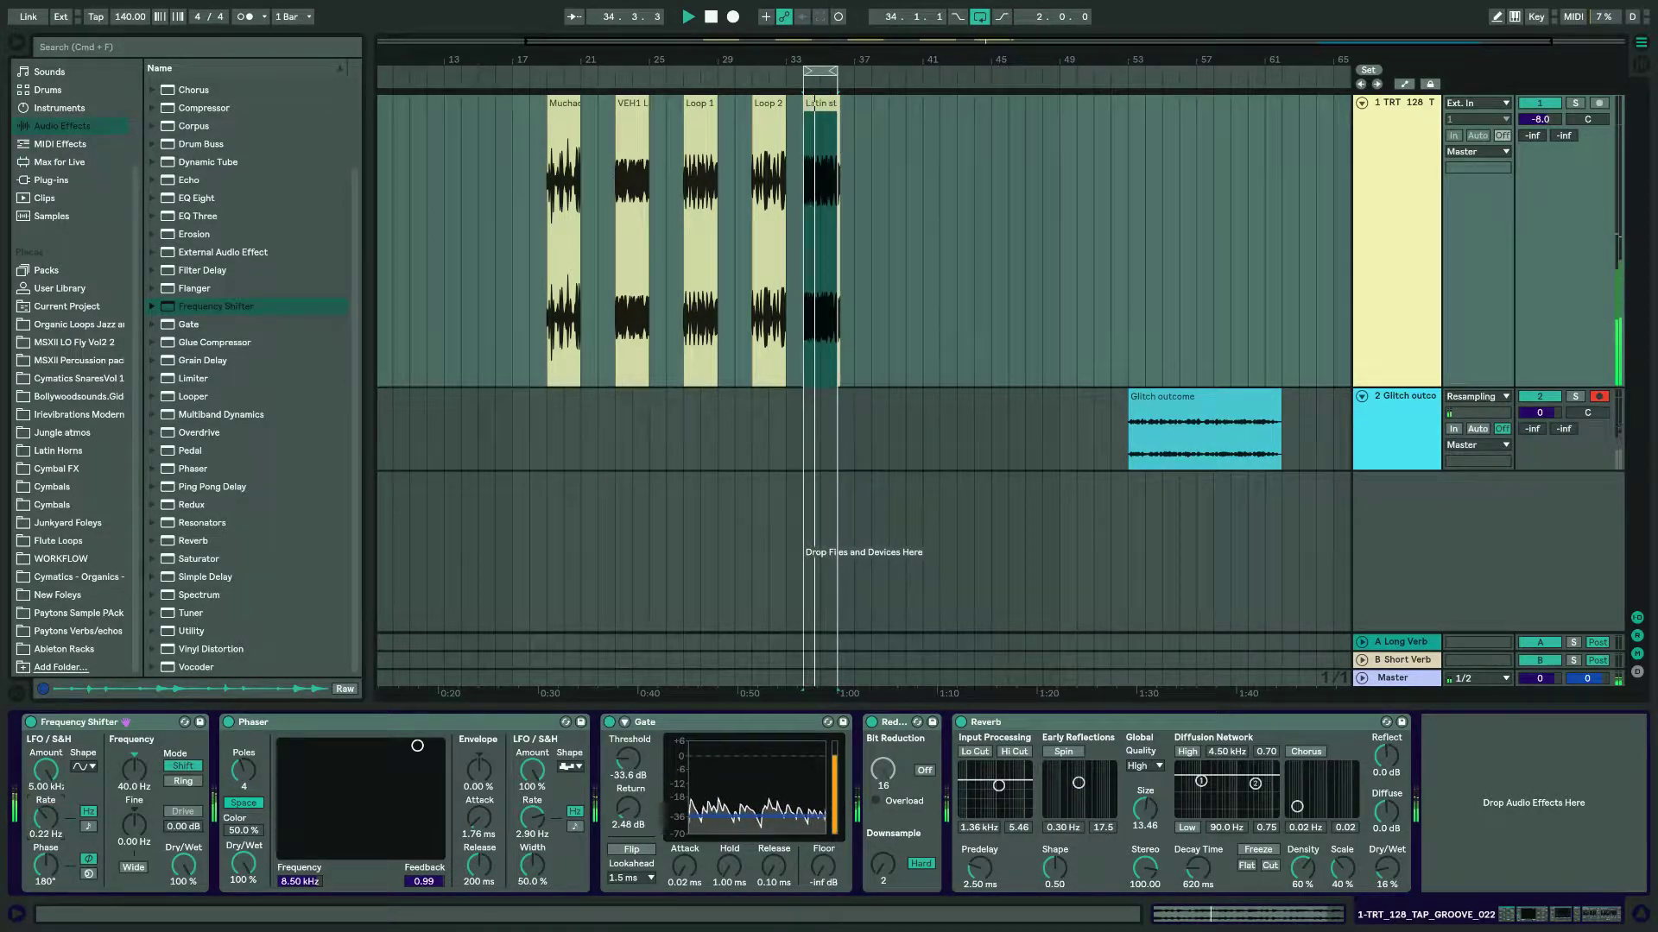
{"action": "left_click", "coordinate": [83, 766]}
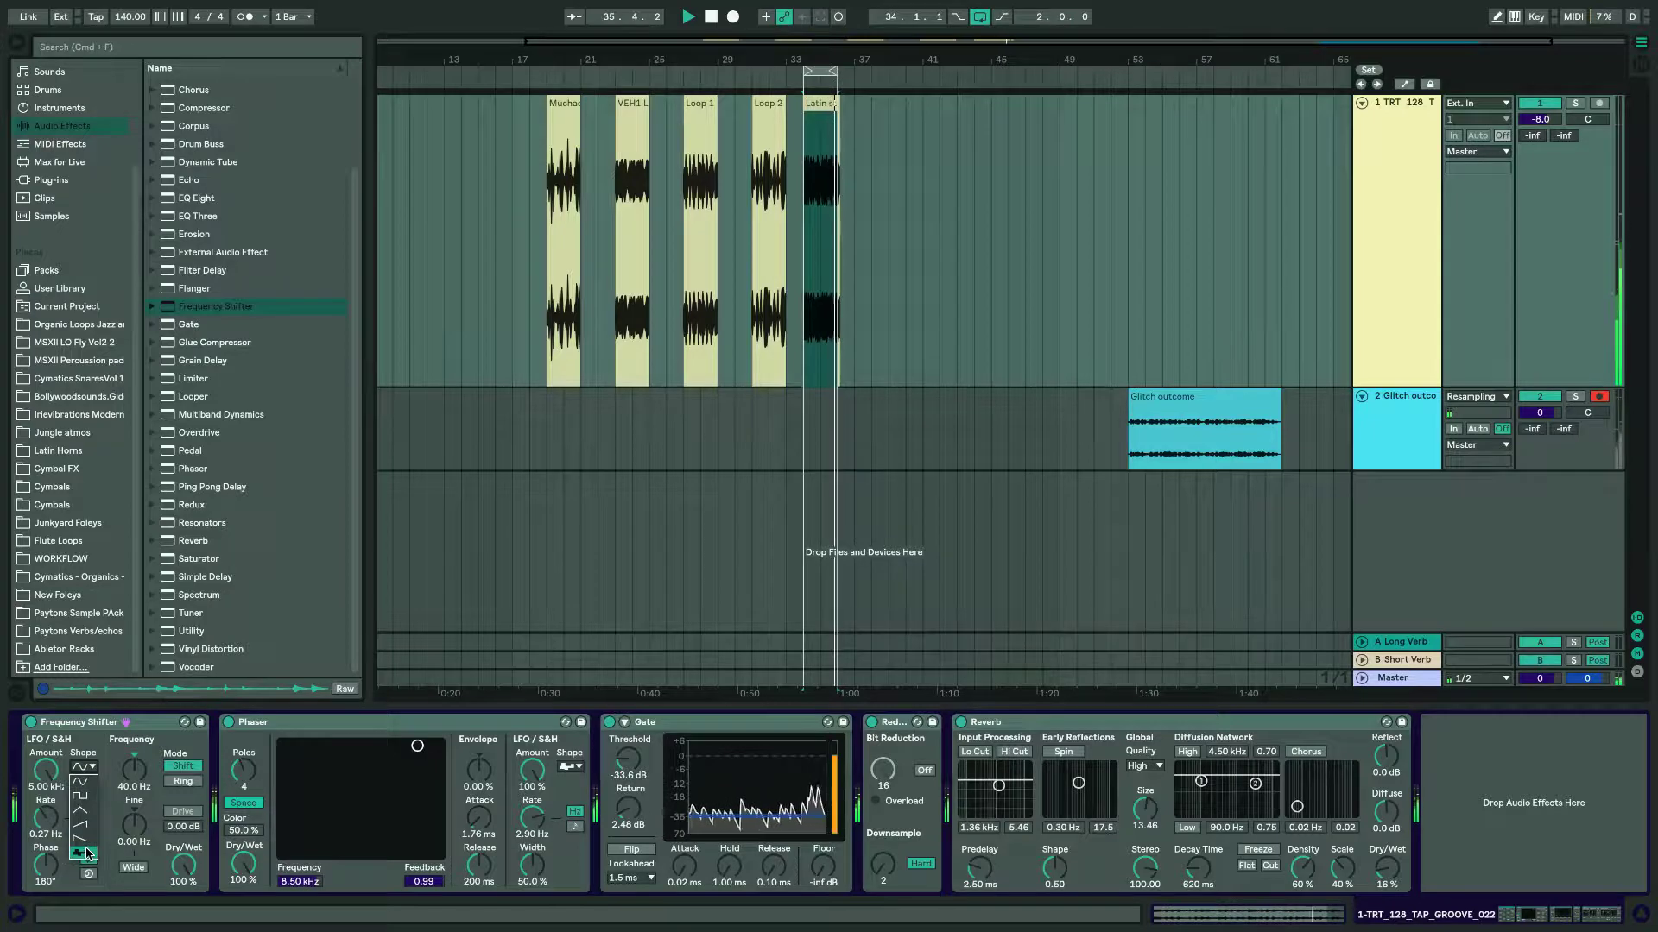
{"action": "left_click", "coordinate": [87, 853]}
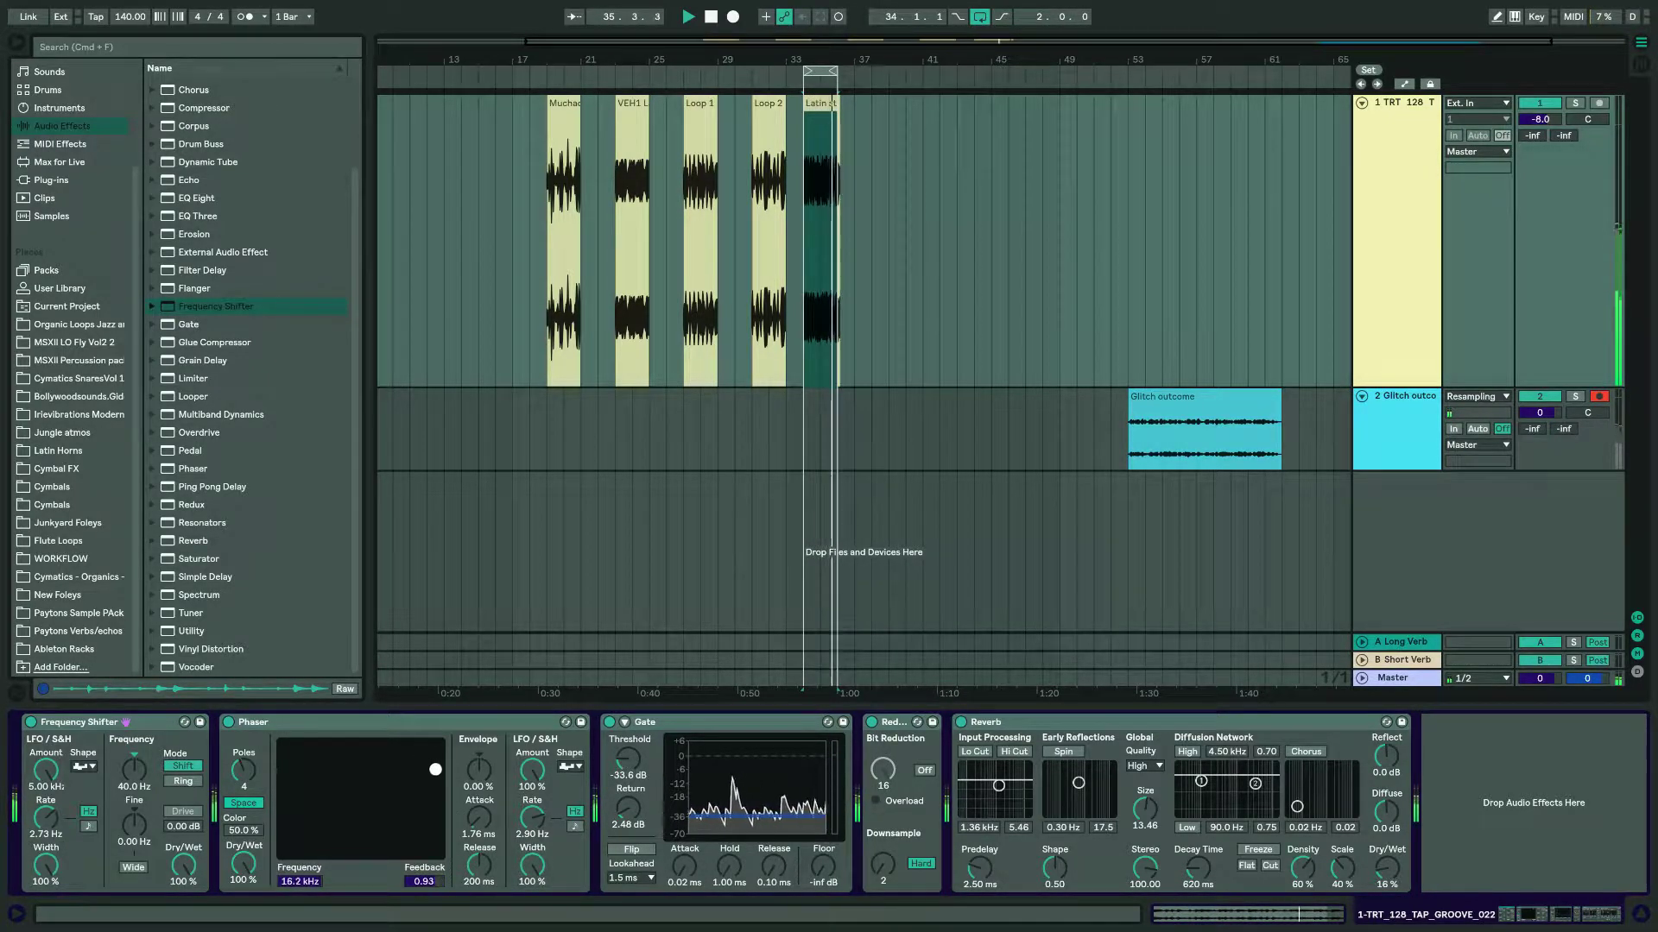
Sweep the Phaser's frequency and feedback while the loop plays, settling on 3.78 kHz and 0.93.
{"action": "left_click_drag", "start_coordinate": [435, 773], "coordinate": [339, 814]}
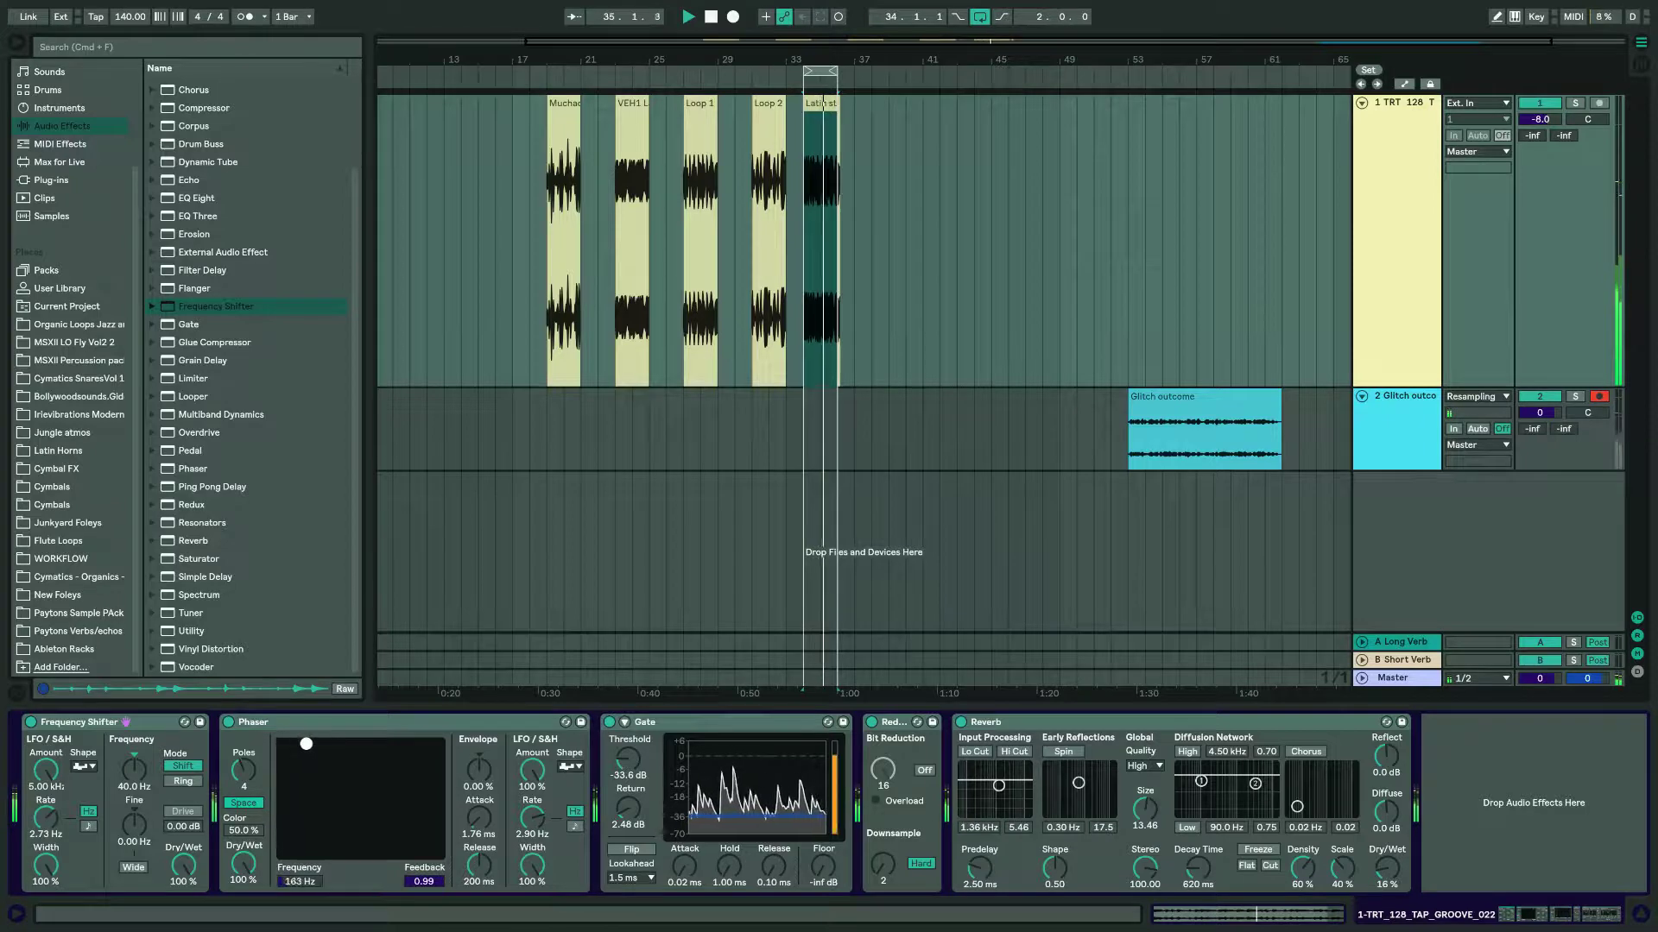
{"action": "left_click_drag", "start_coordinate": [306, 743], "coordinate": [430, 744]}
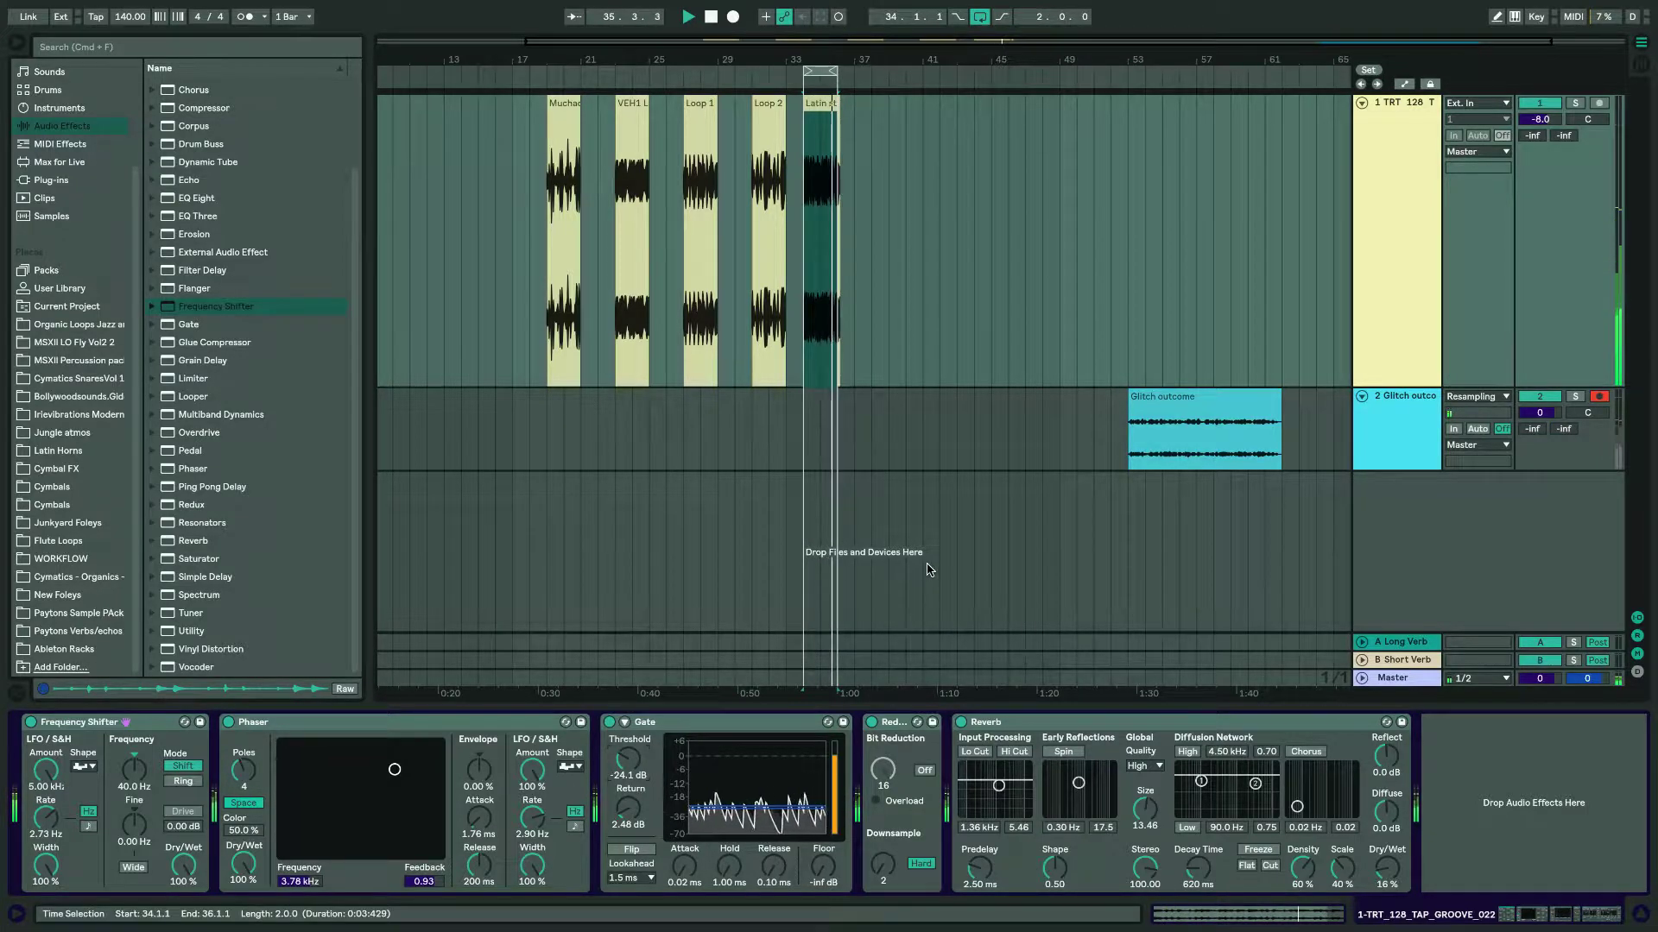
Open the Latin style clip's sample settings, keep Beats warping and change its transient loop mode to forward looping.
{"action": "key", "text": "shift+Tab"}
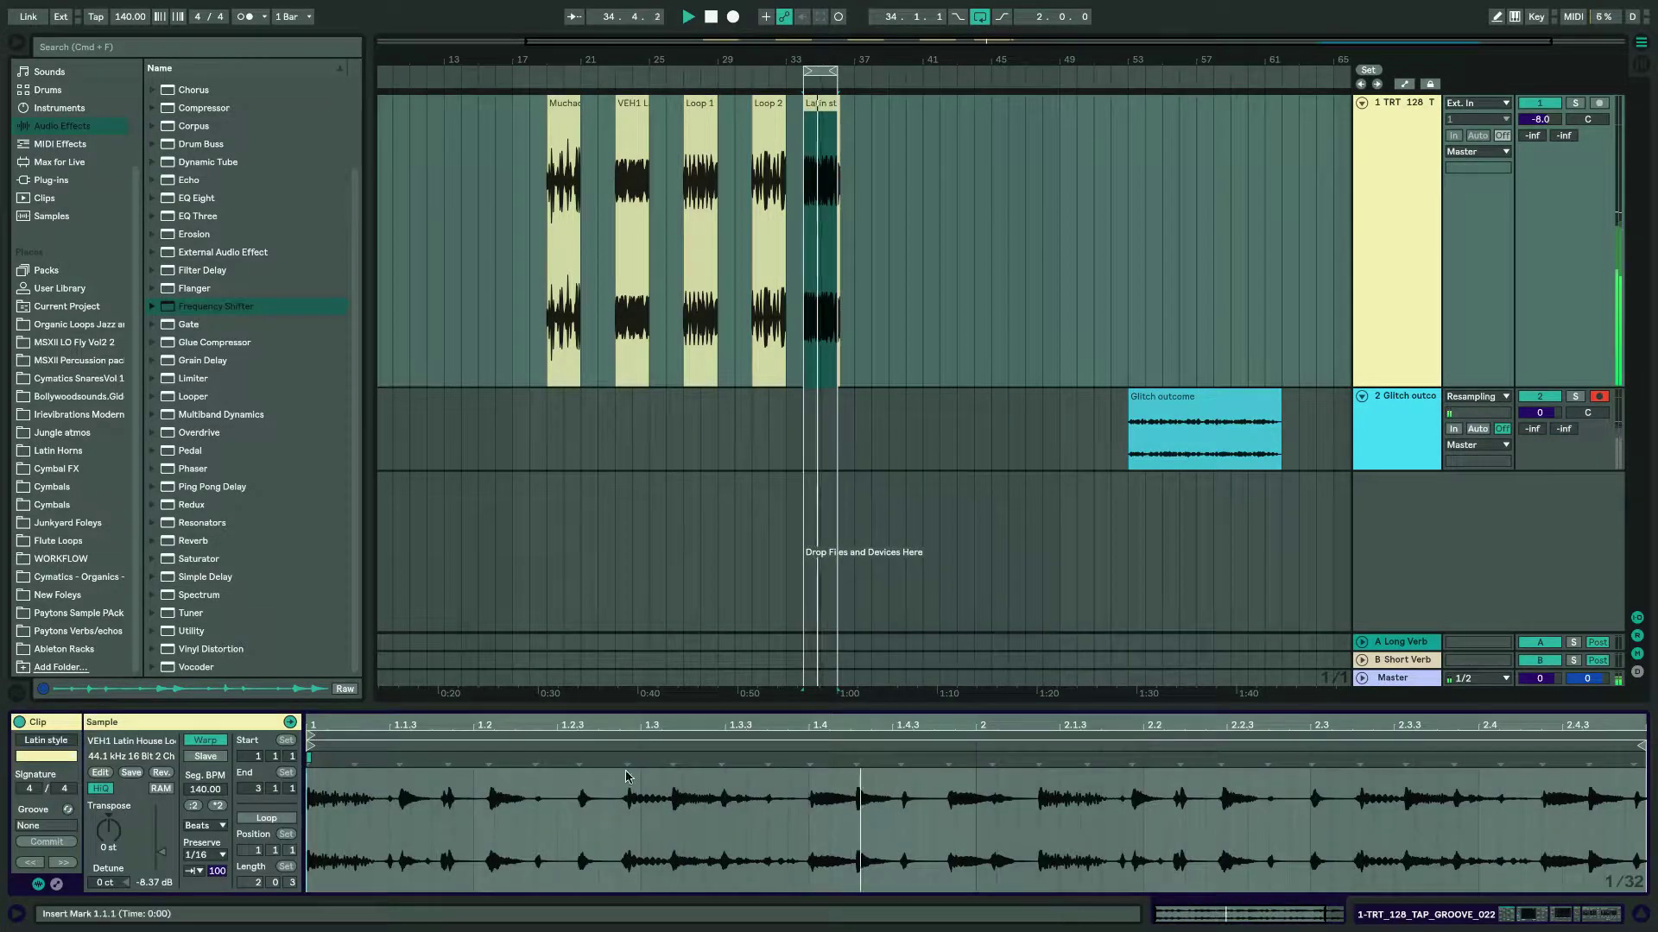
{"action": "left_click", "coordinate": [206, 826]}
{"action": "left_click", "coordinate": [208, 842]}
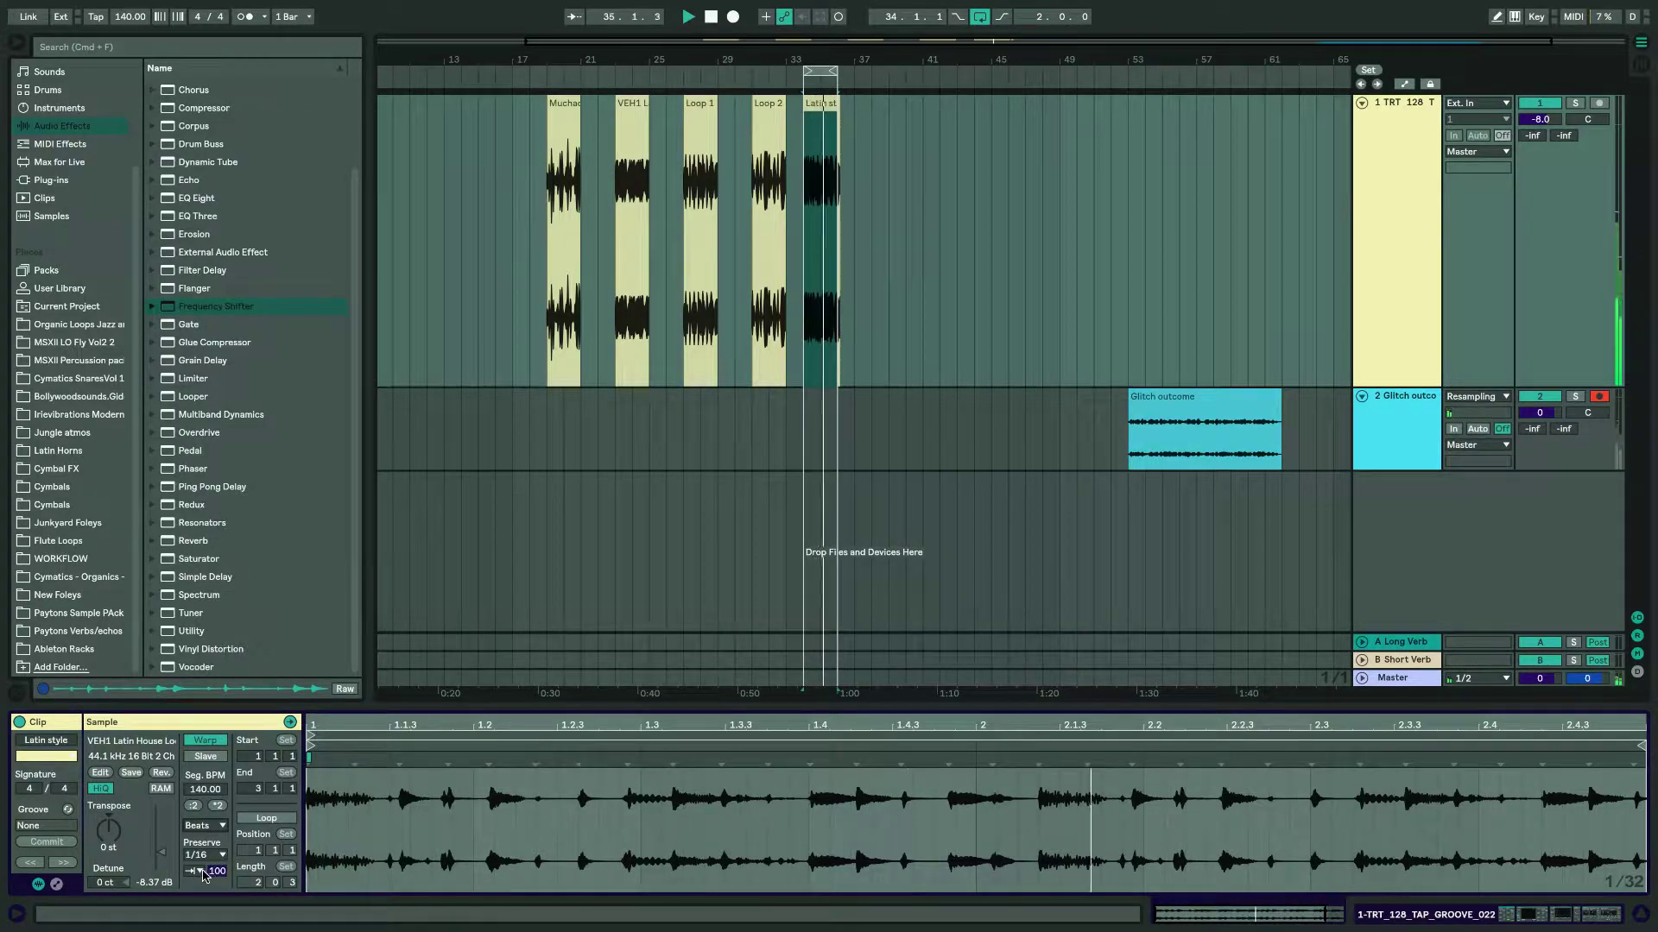
{"action": "left_click", "coordinate": [200, 871]}
{"action": "left_click", "coordinate": [191, 900]}
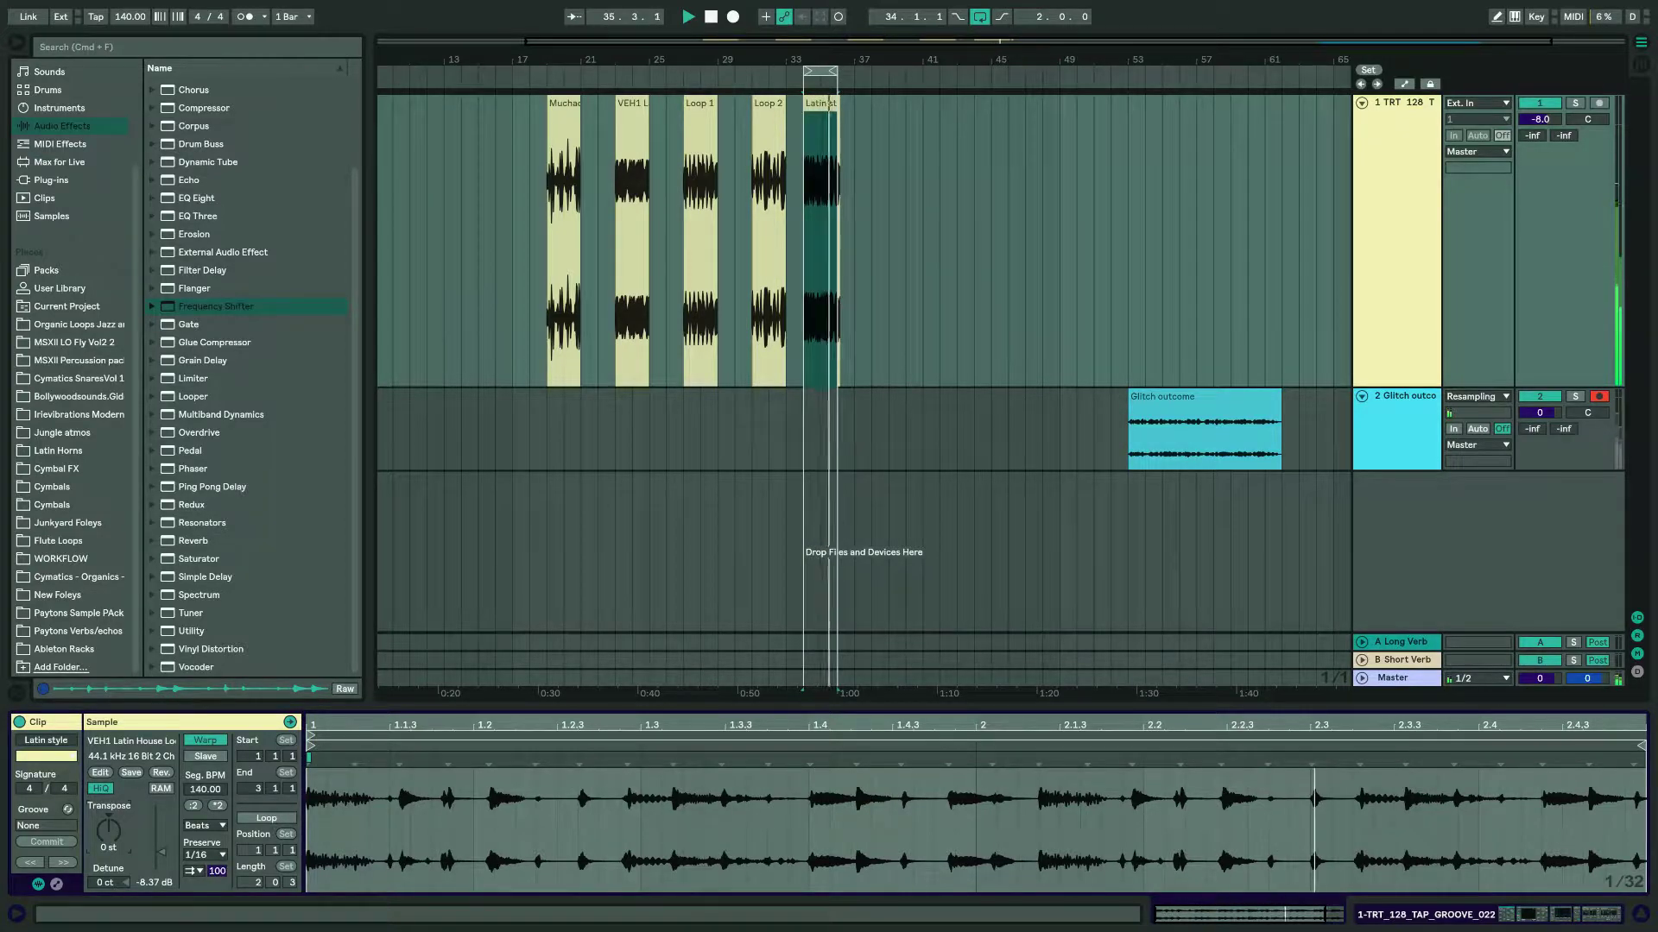
Transpose the Latin style clip up to 15 st while the loop plays through the effects.
{"action": "left_click_drag", "start_coordinate": [108, 831], "coordinate": [109, 869]}
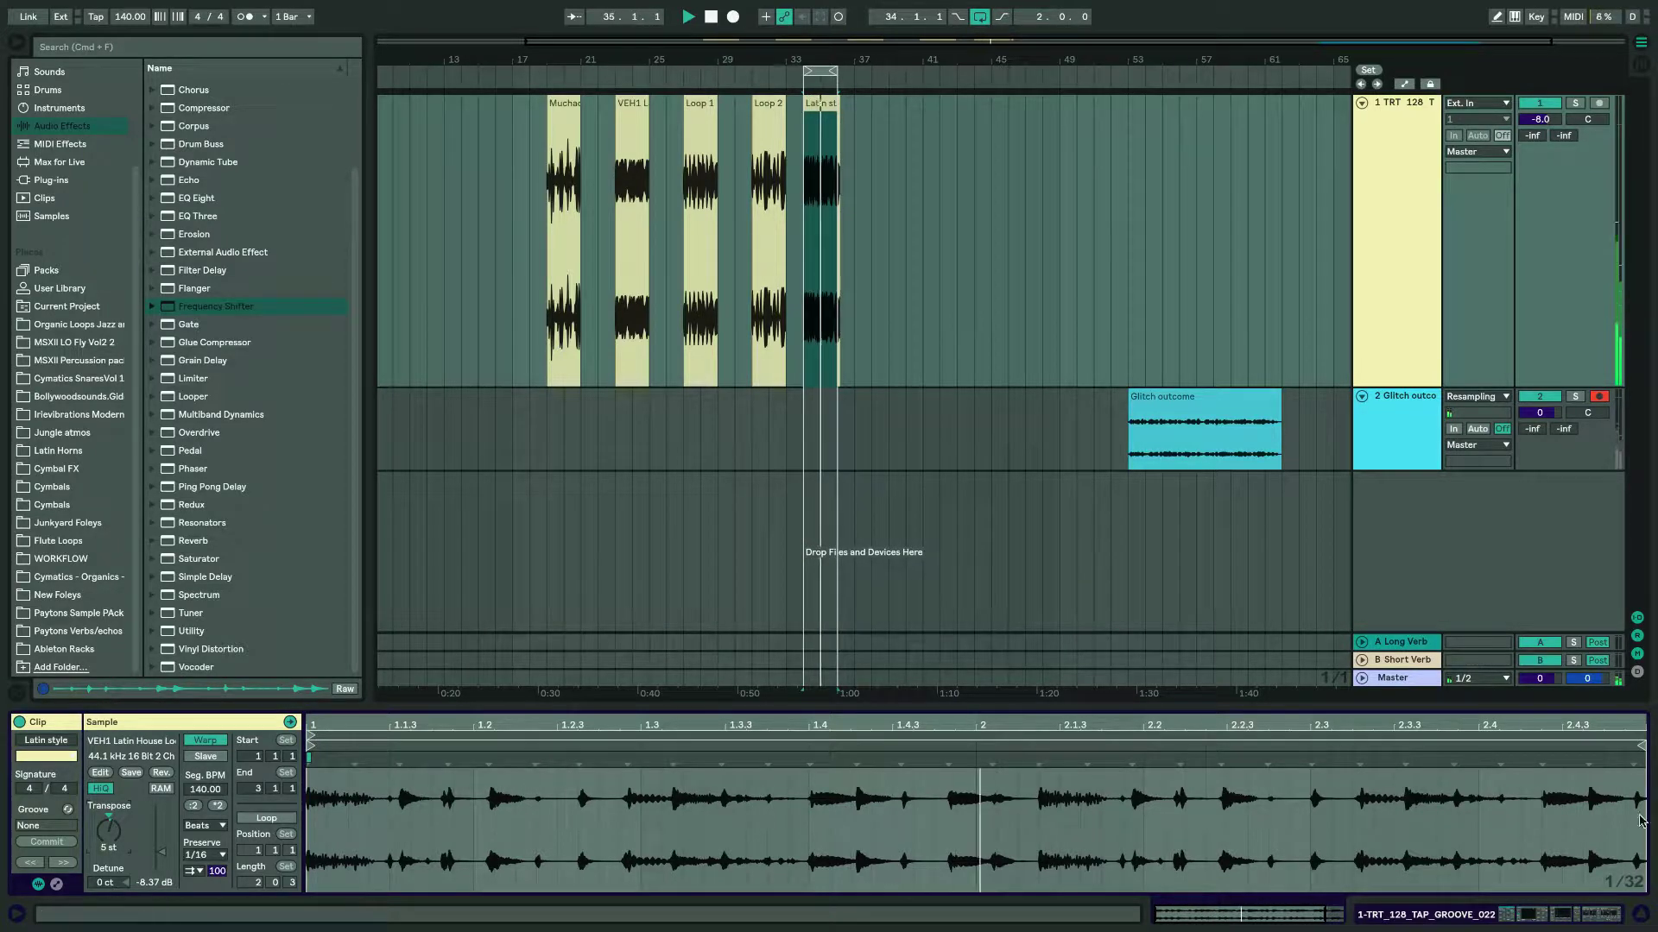
{"action": "key", "text": "shift+Tab"}
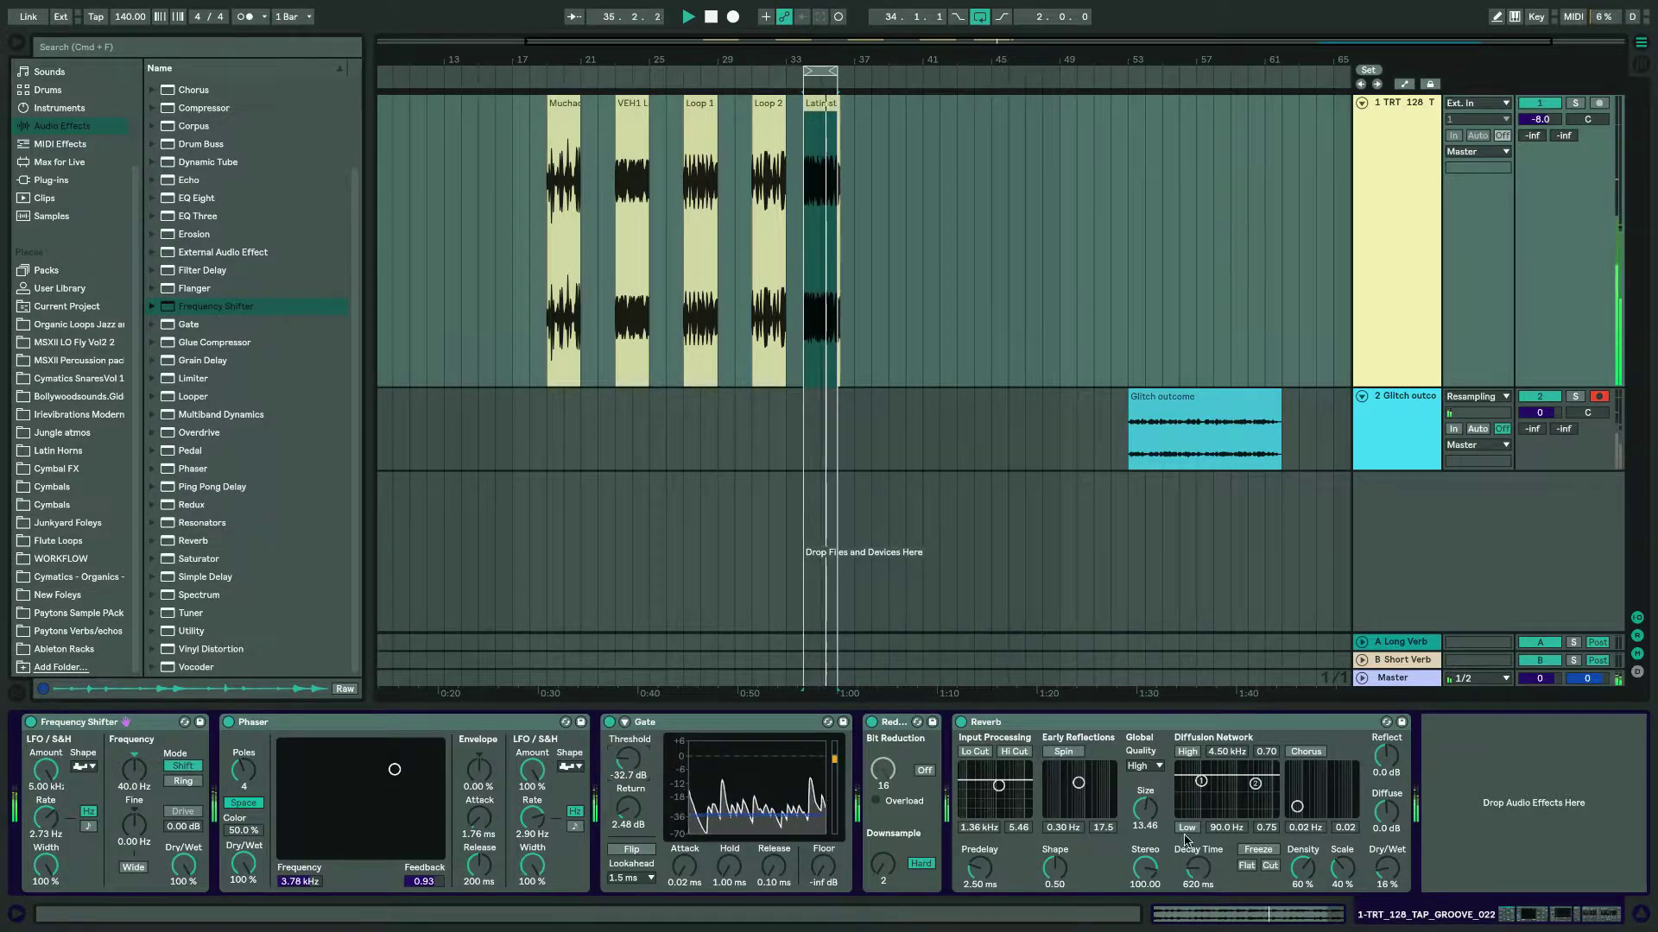
{"action": "key", "text": "shift+Tab"}
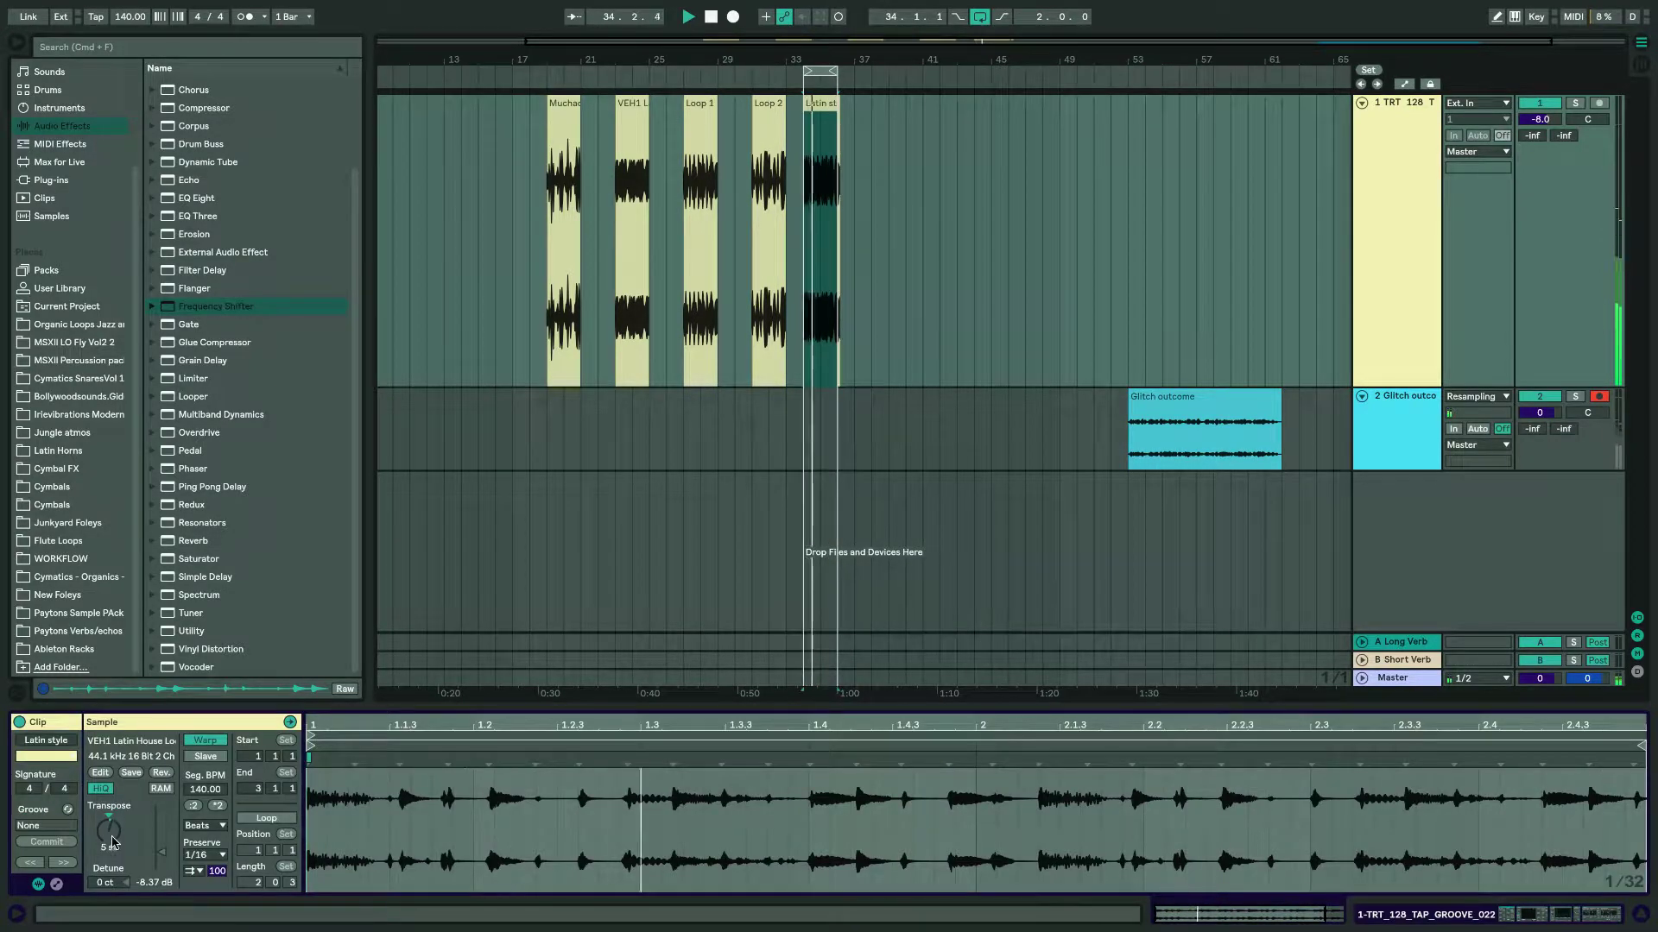
{"action": "mouse_move", "coordinate": [109, 830]}
{"action": "left_mouse_down"}
{"action": "mouse_move", "coordinate": [108, 808]}
{"action": "mouse_move", "coordinate": [109, 828]}
{"action": "left_mouse_up"}
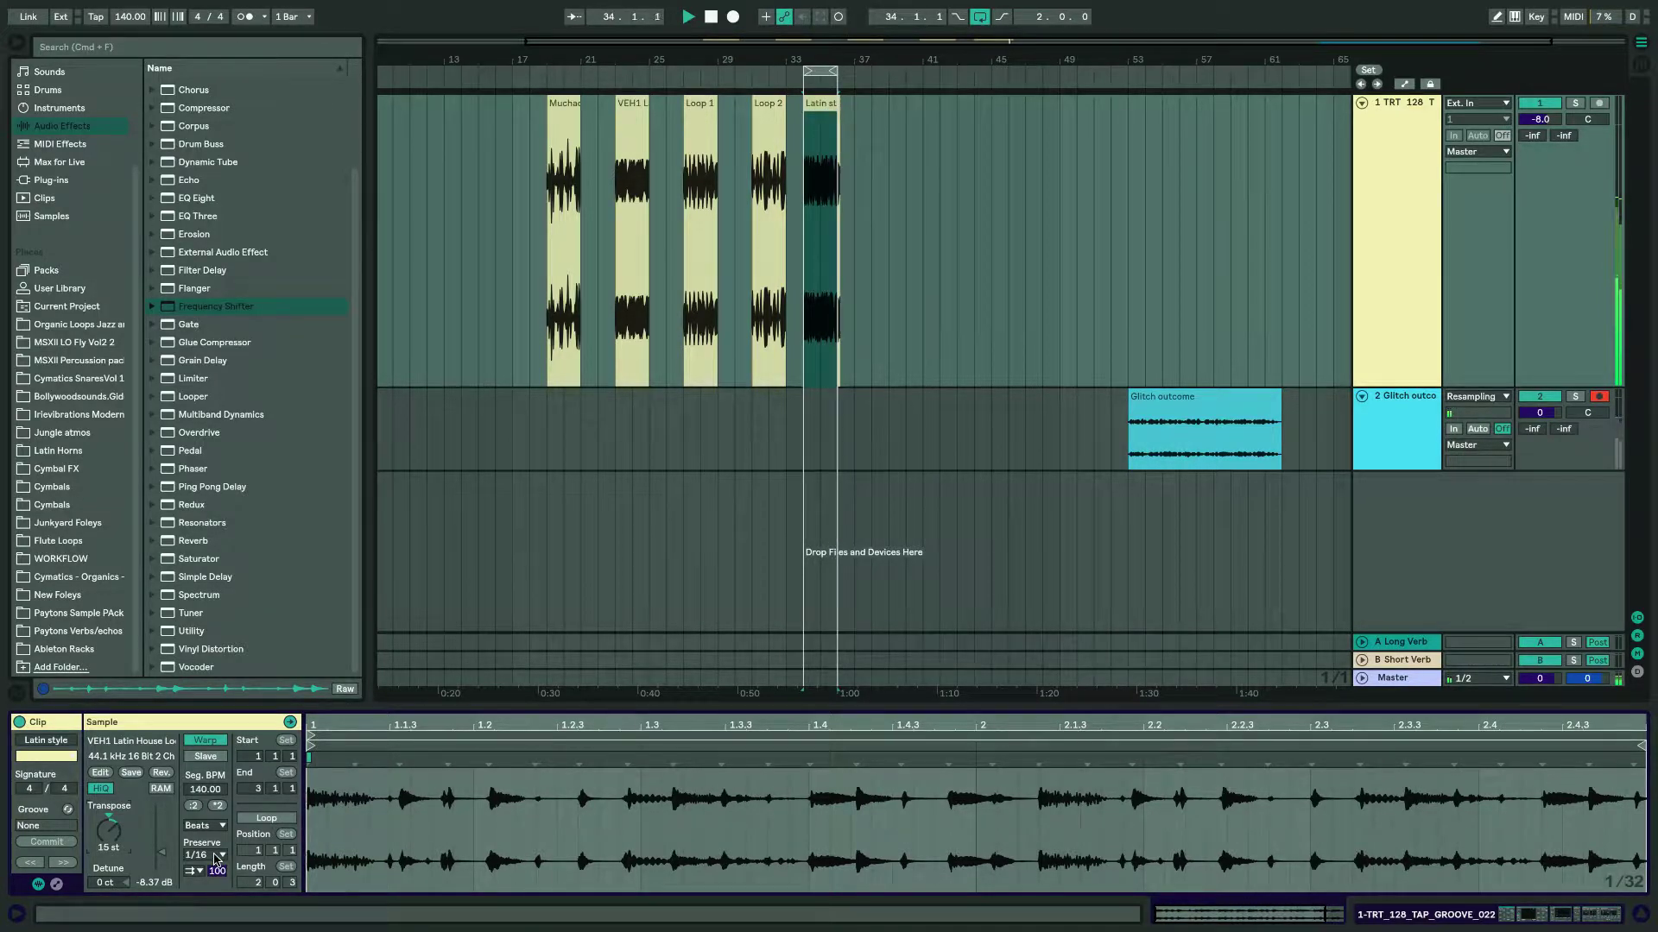
Turn off transient looping for the Latin style clip, preserve 1/8 notes and transpose it to 17 st while it plays.
{"action": "left_click", "coordinate": [195, 872]}
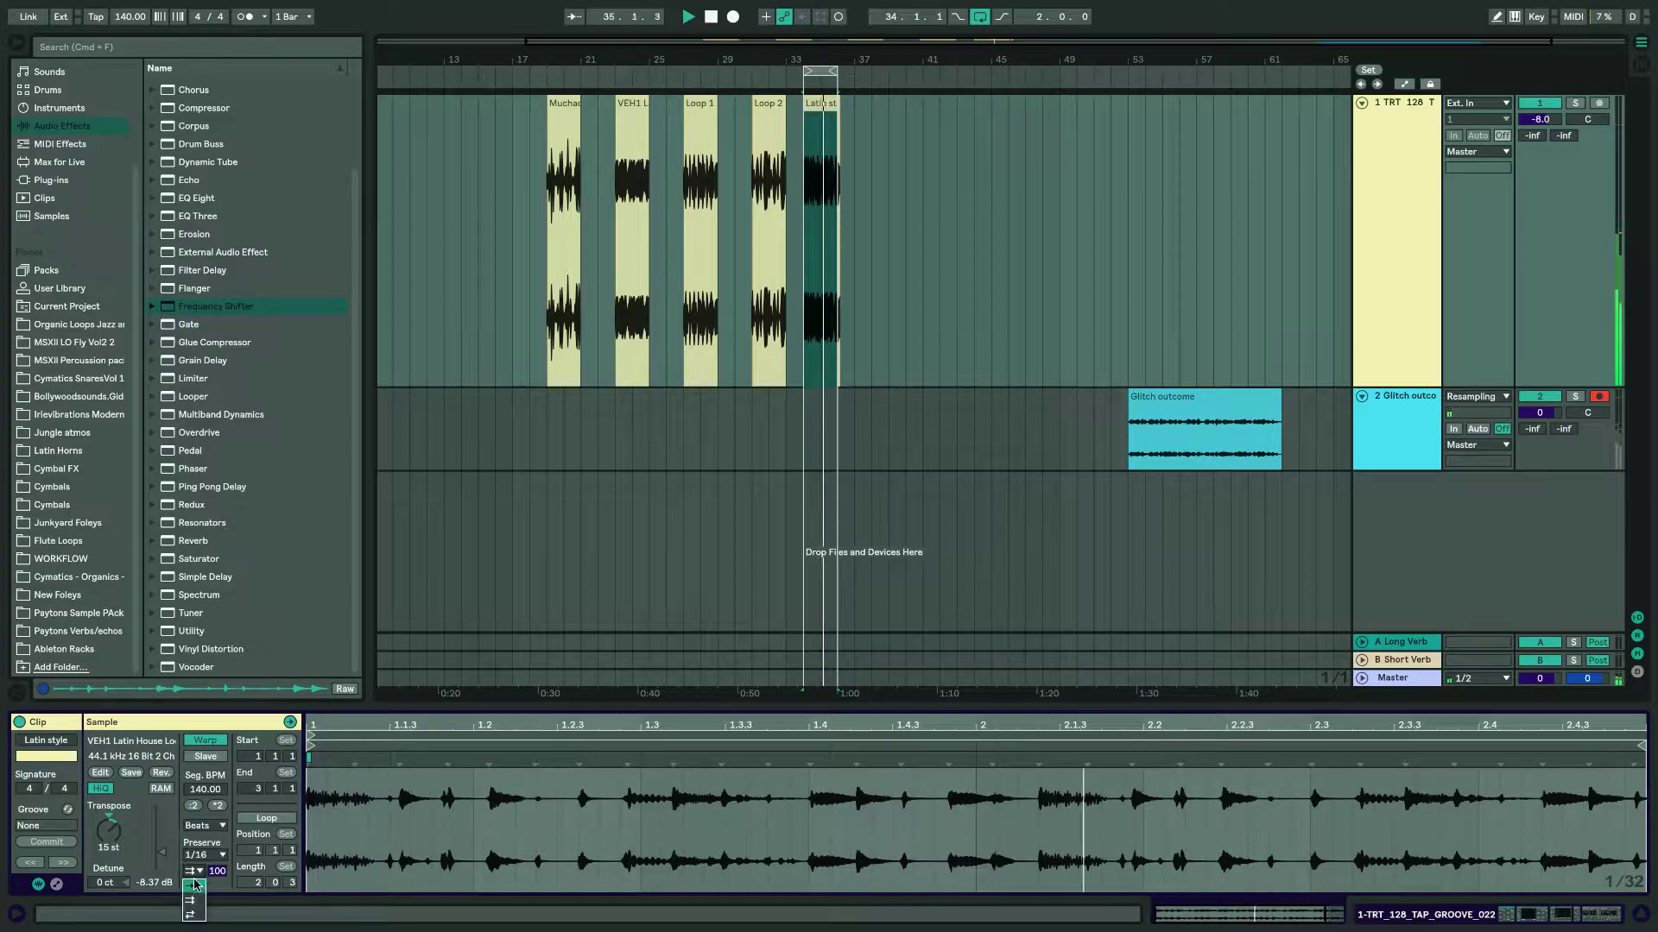
{"action": "left_click", "coordinate": [195, 887]}
{"action": "left_click_drag", "start_coordinate": [109, 832], "coordinate": [108, 823]}
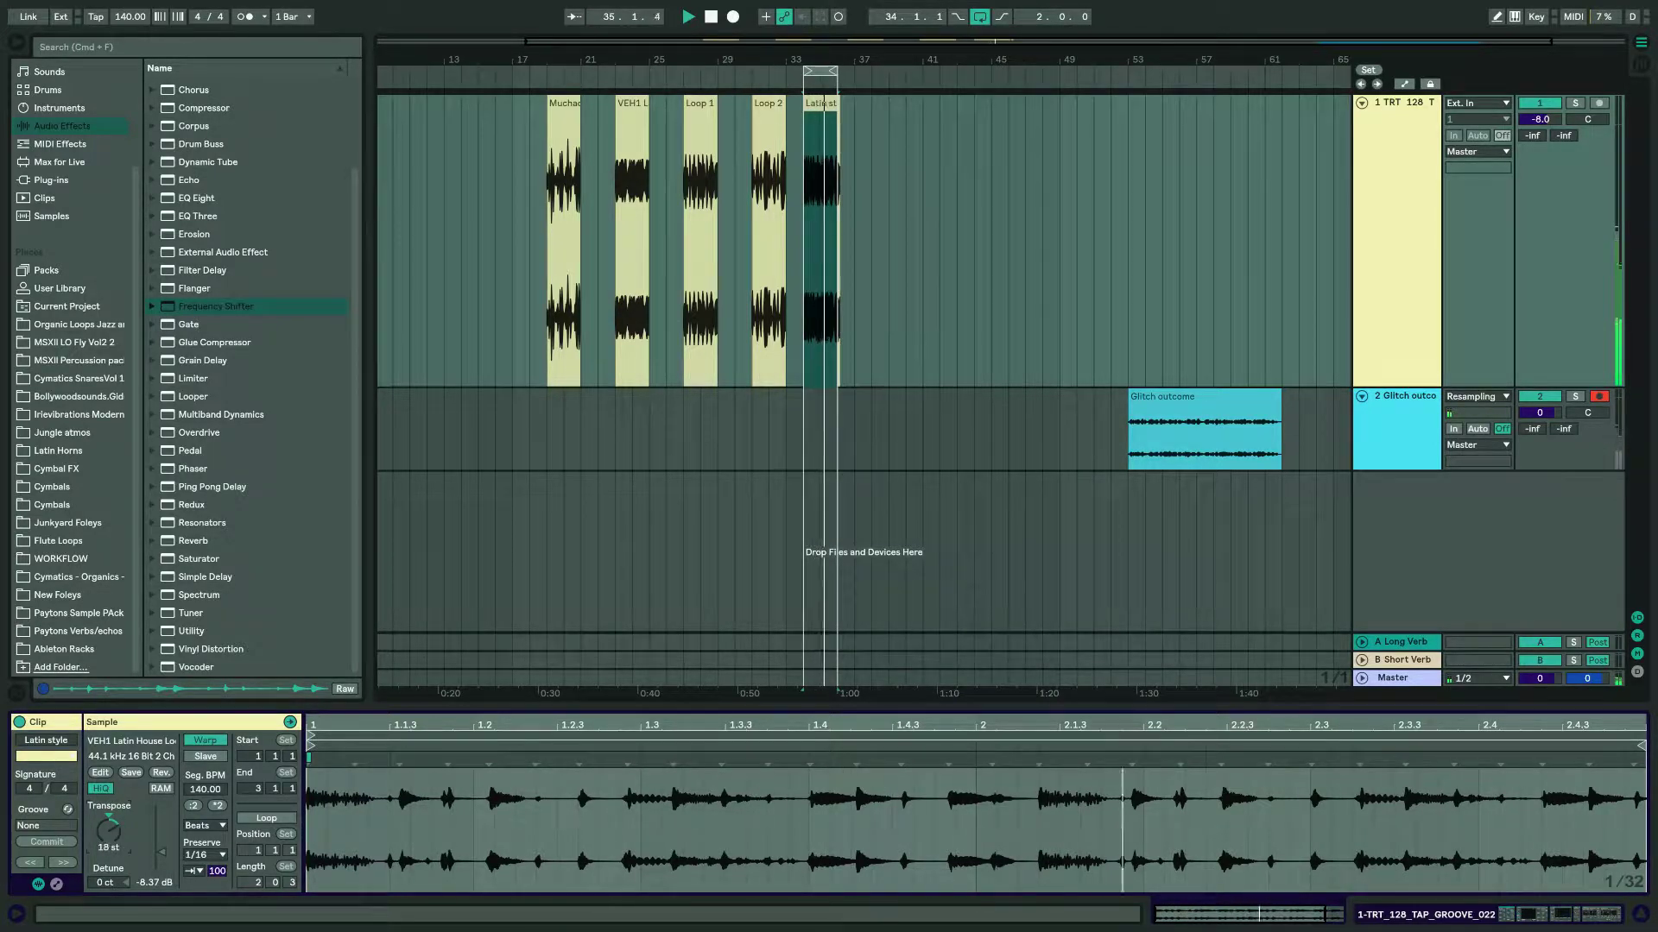
{"action": "left_click", "coordinate": [204, 854]}
{"action": "left_click", "coordinate": [204, 798]}
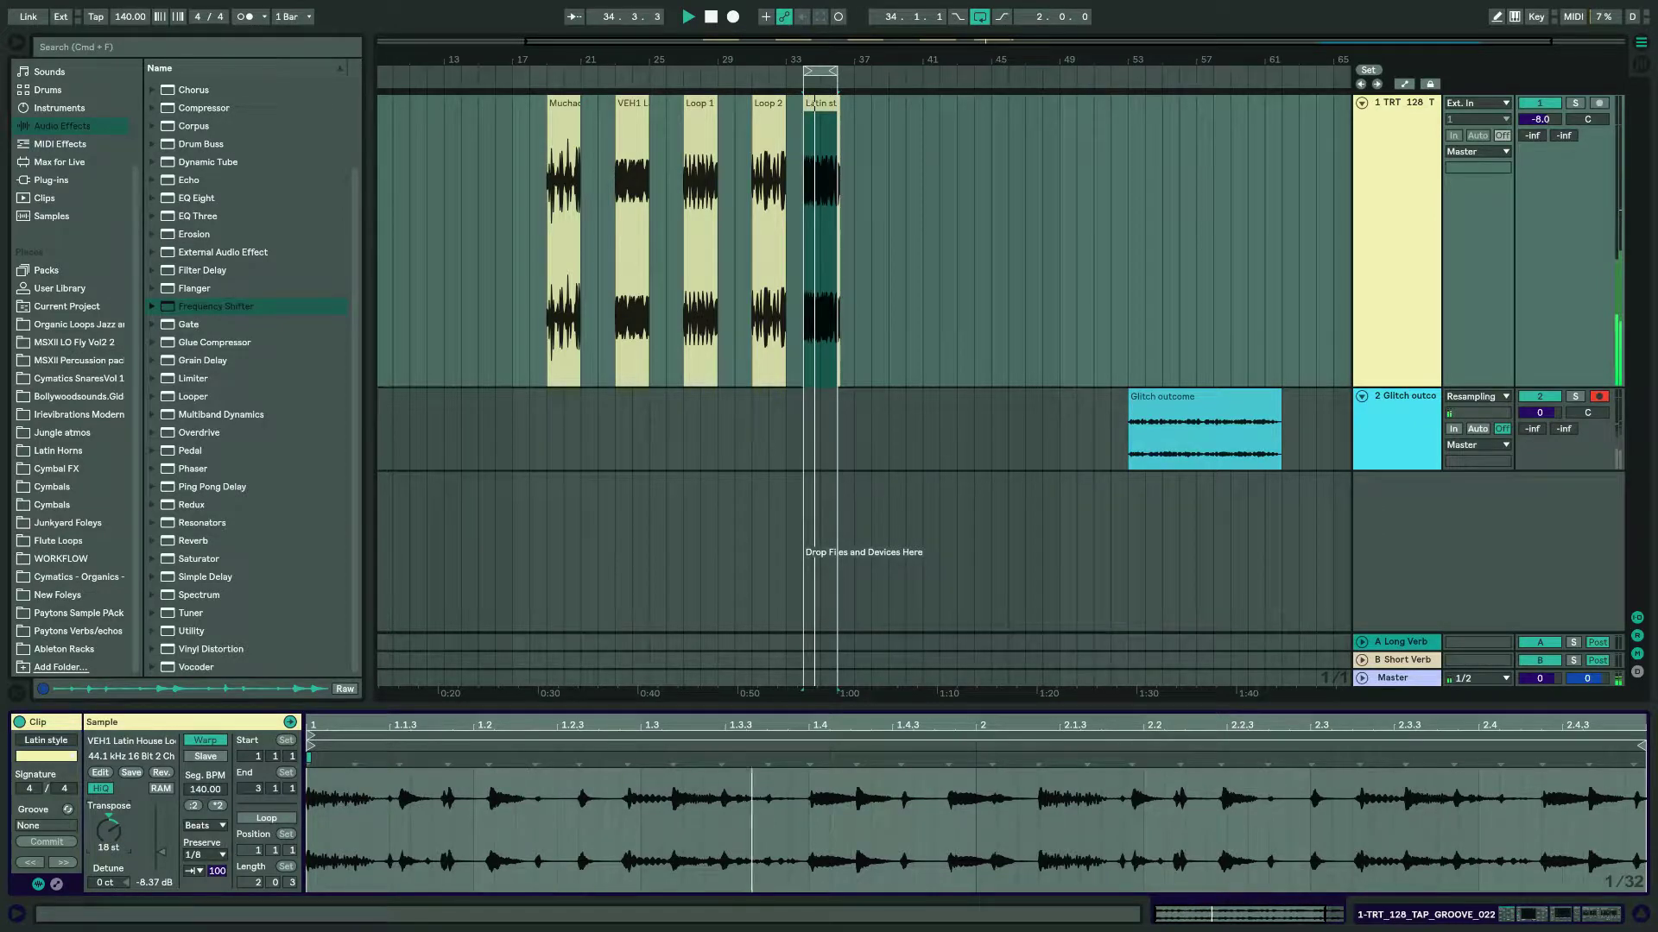
{"action": "left_click_drag", "start_coordinate": [109, 824], "coordinate": [109, 828]}
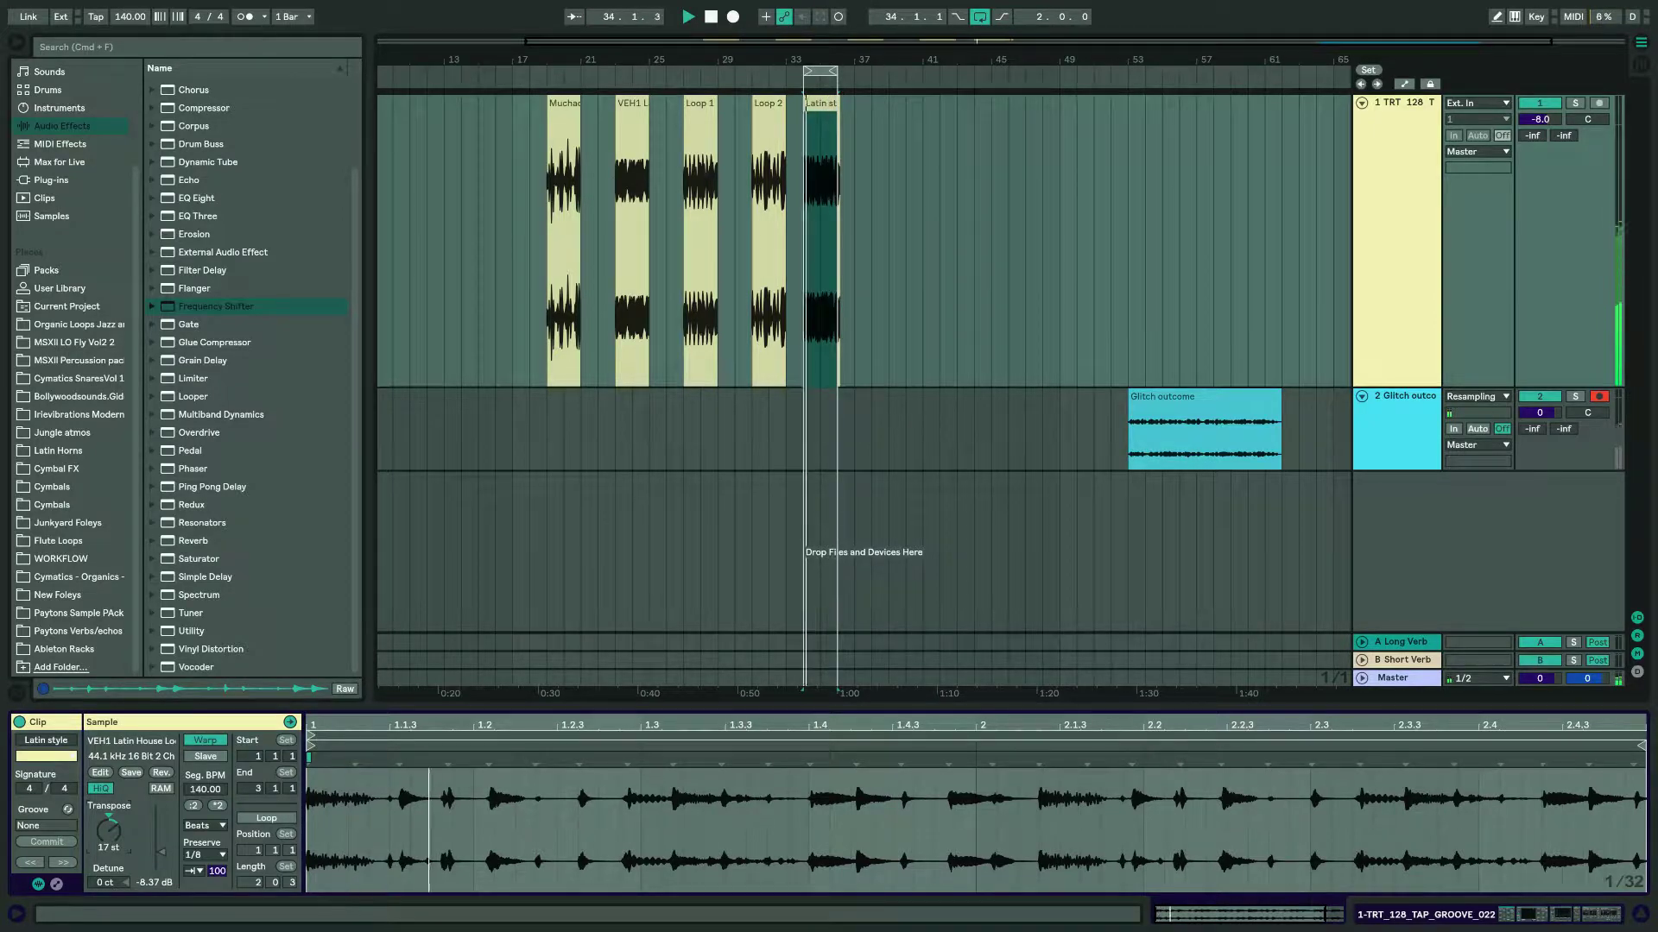
Restart playback, set the Latin style clip to preserve 1/16 notes and lower its transpose to 1 st.
{"action": "key", "text": "space"}
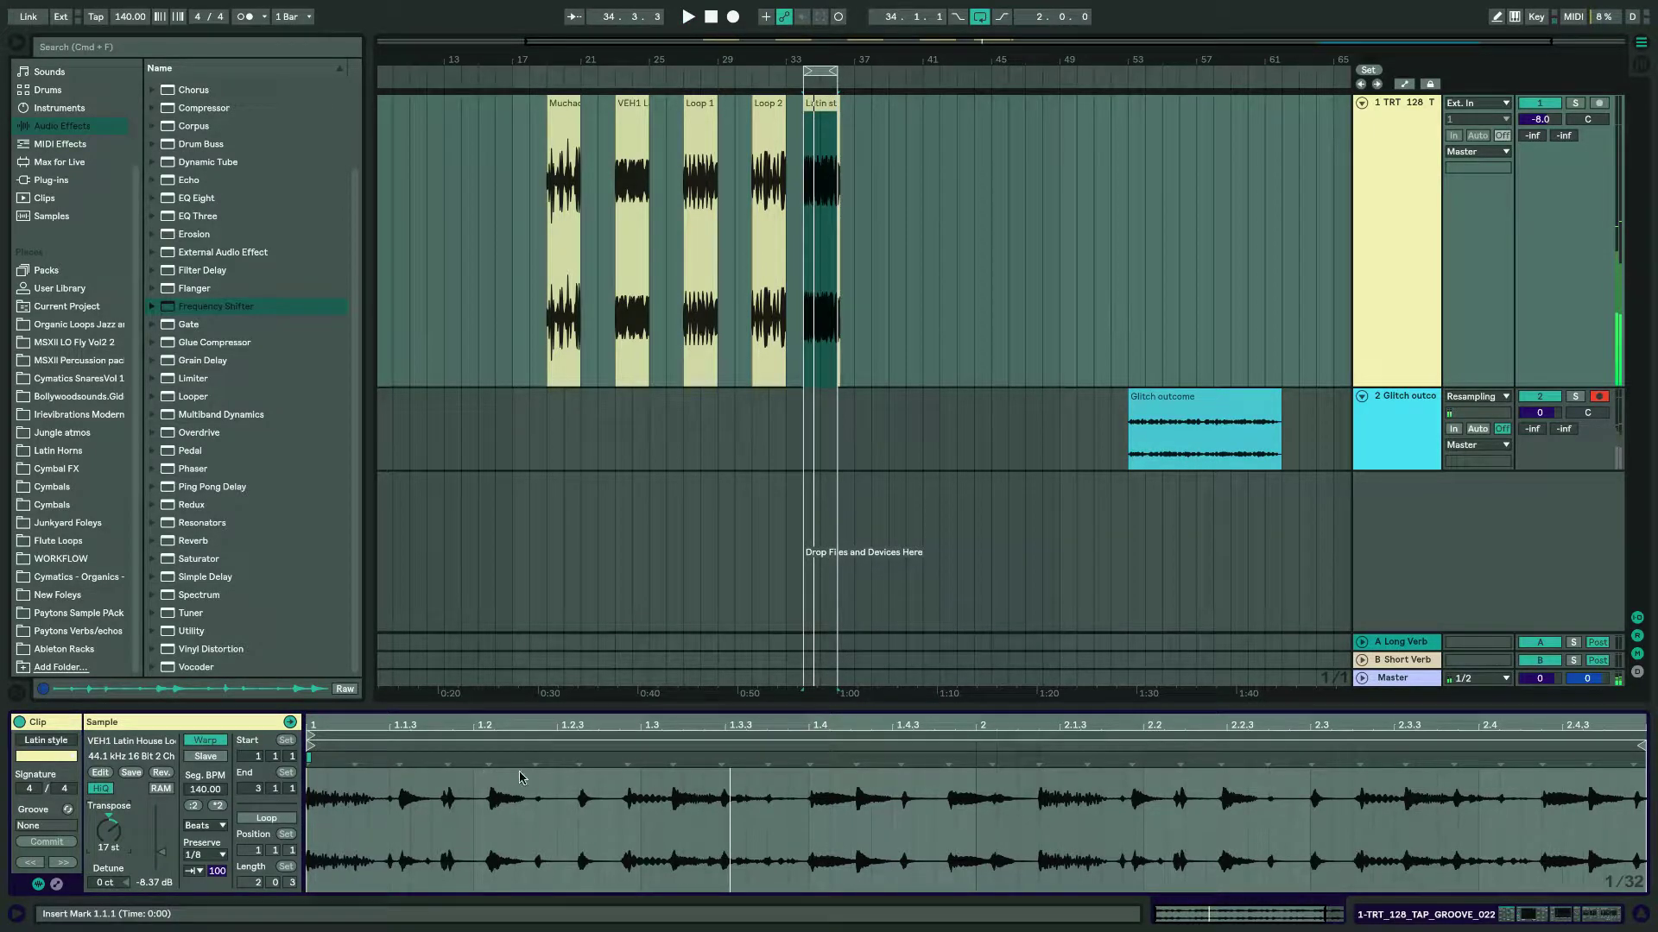
{"action": "key", "text": "space"}
{"action": "left_click", "coordinate": [205, 855]}
{"action": "left_click", "coordinate": [205, 816]}
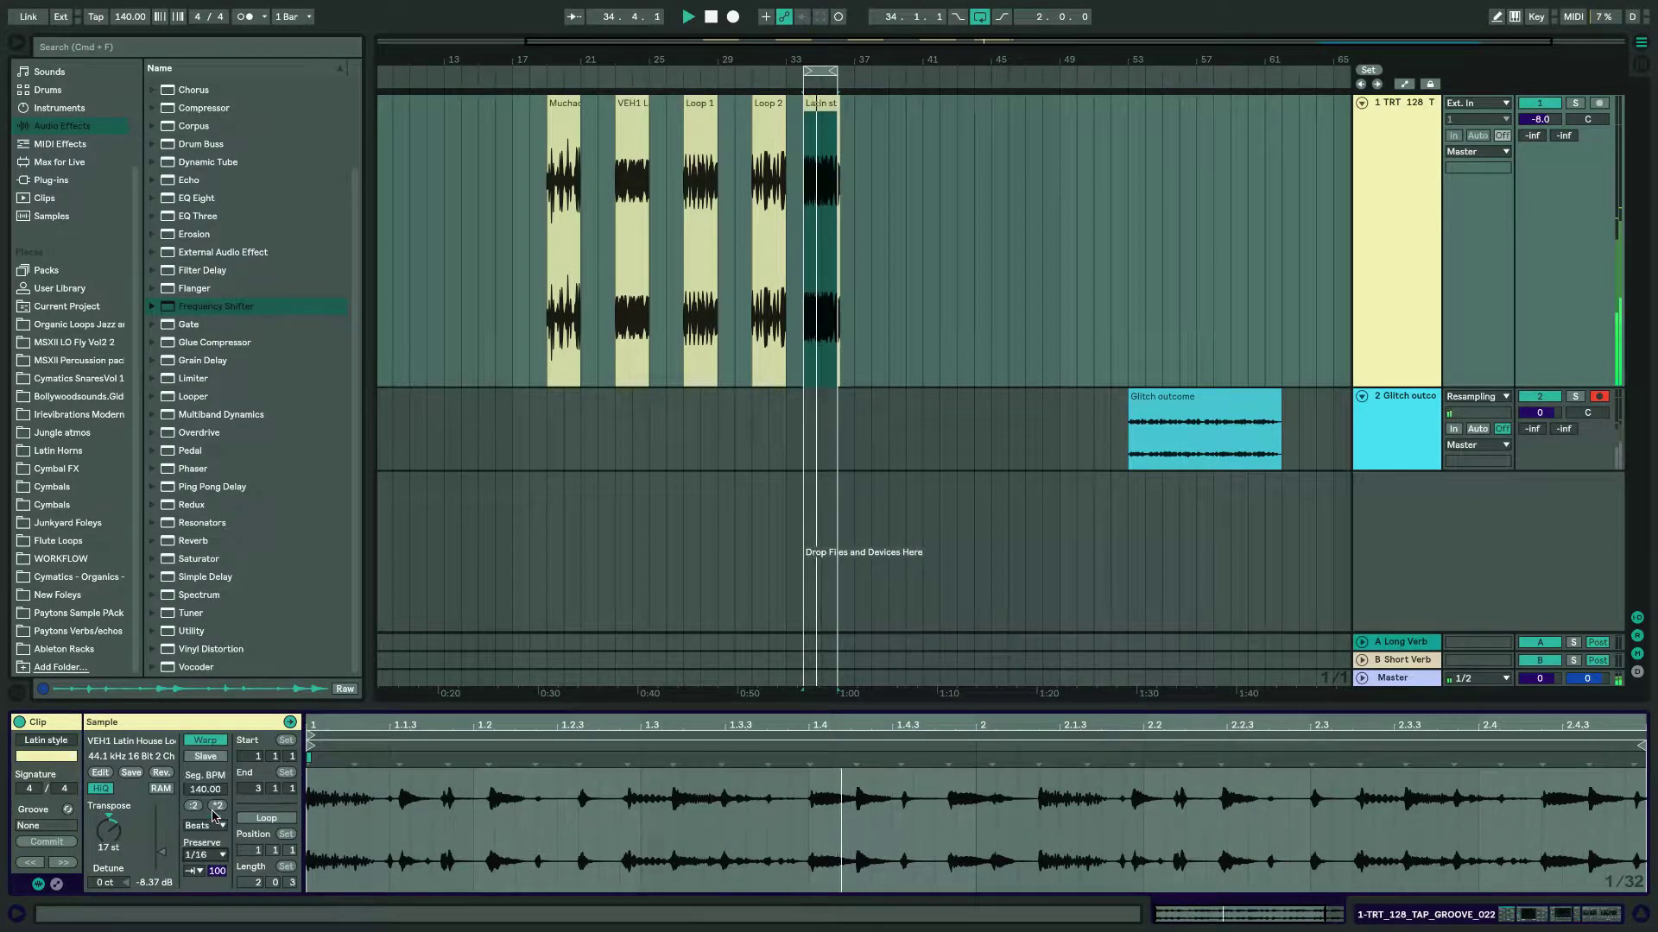
{"action": "left_click_drag", "start_coordinate": [109, 831], "coordinate": [109, 872]}
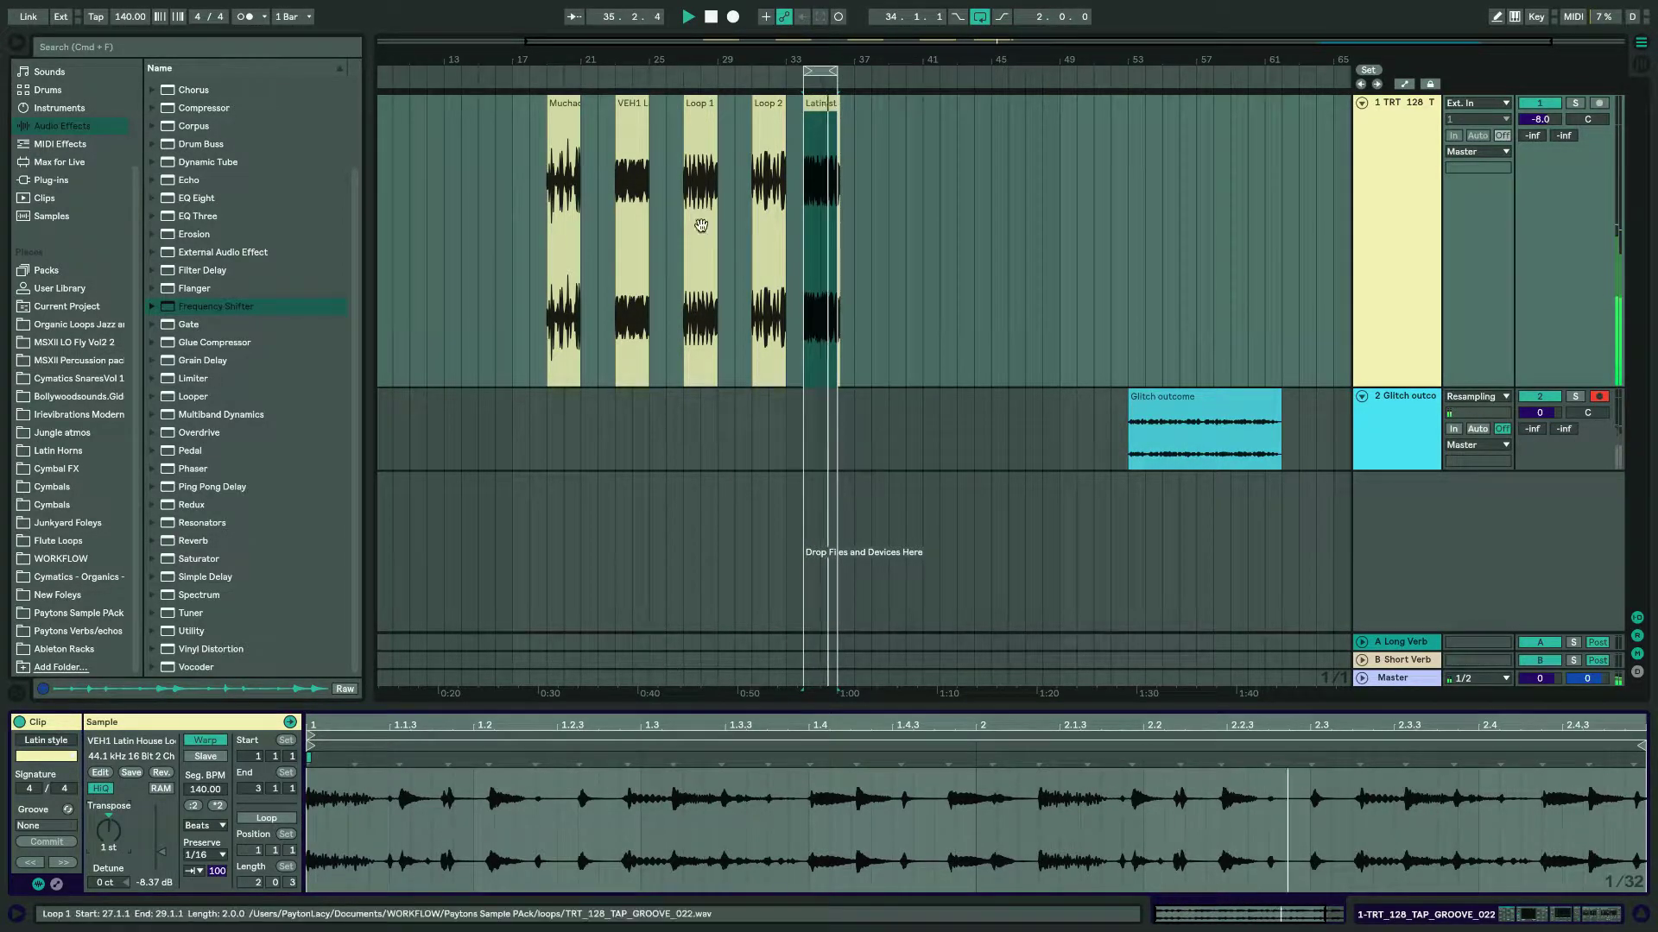
Turn off arrangement looping and audition Loop 2, Loop 1, VEH1 Latin House, Muchacho1 and Latin style through the effects.
{"action": "left_click", "coordinate": [816, 118]}
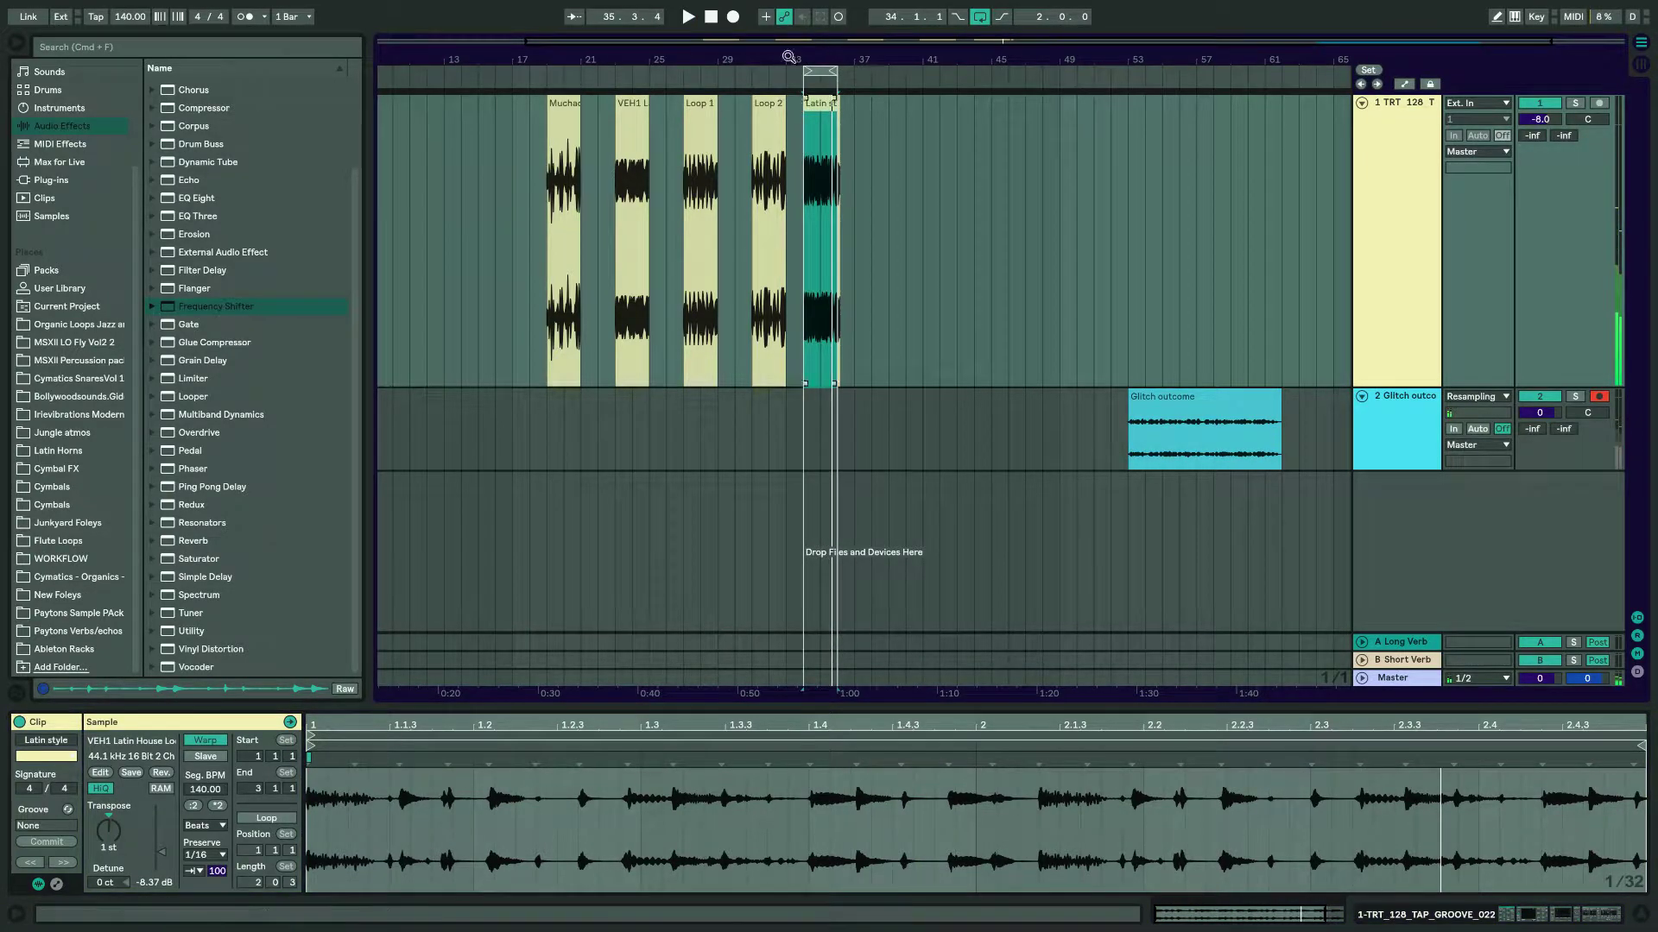
{"action": "left_click", "coordinate": [980, 16]}
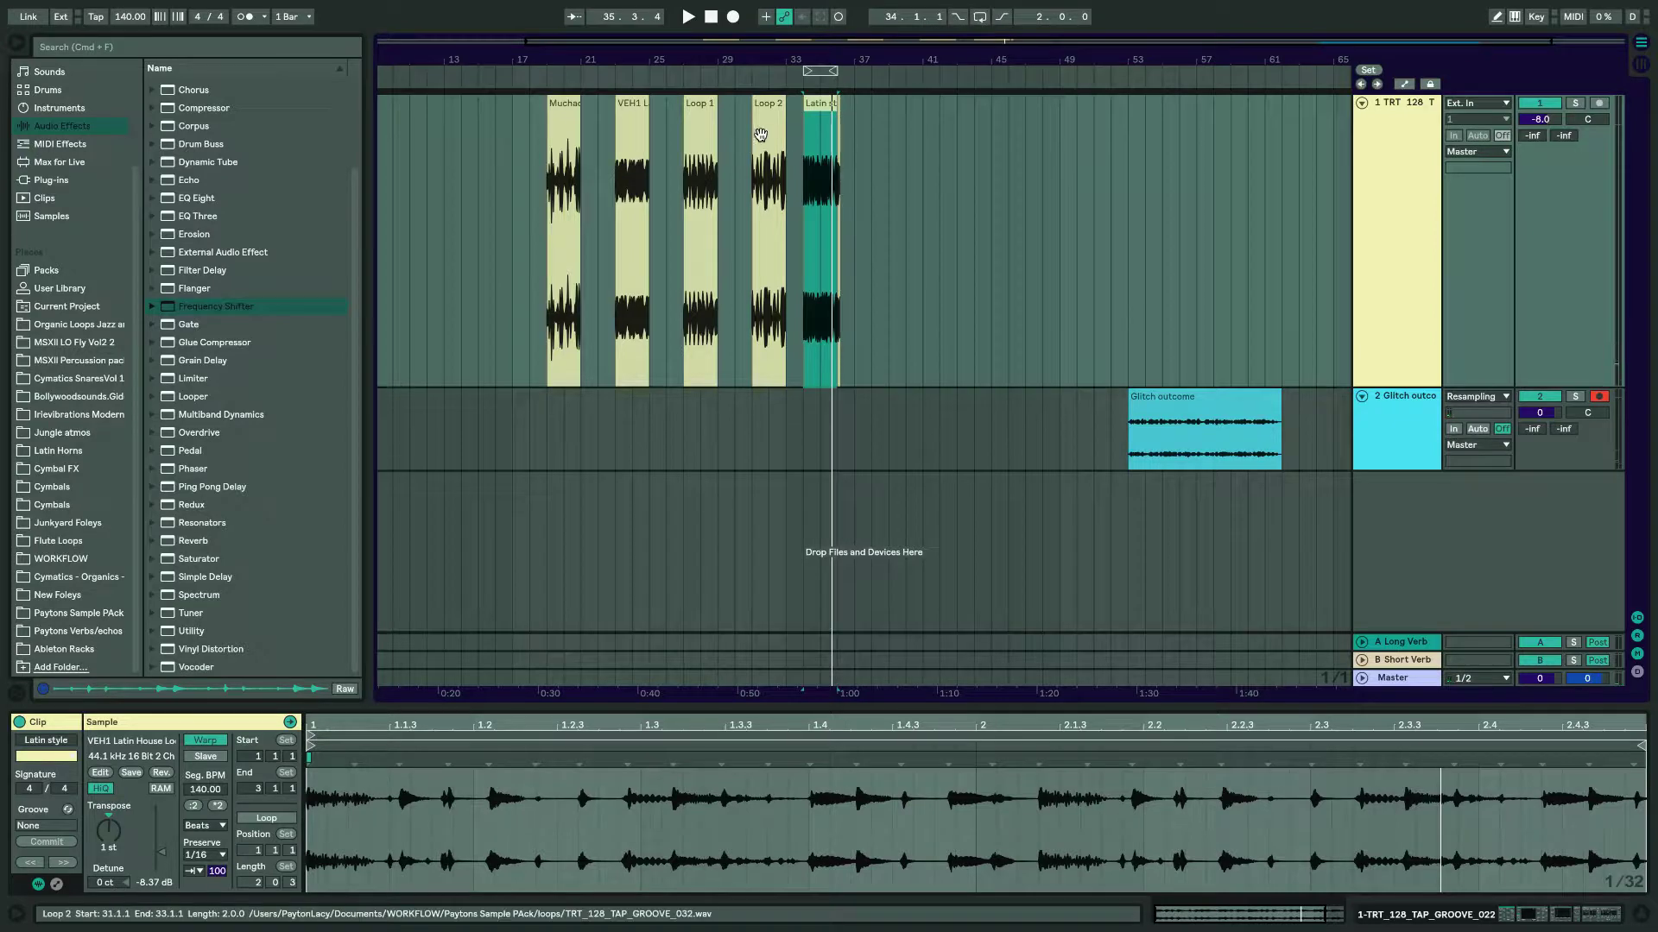
{"action": "left_click", "coordinate": [771, 130]}
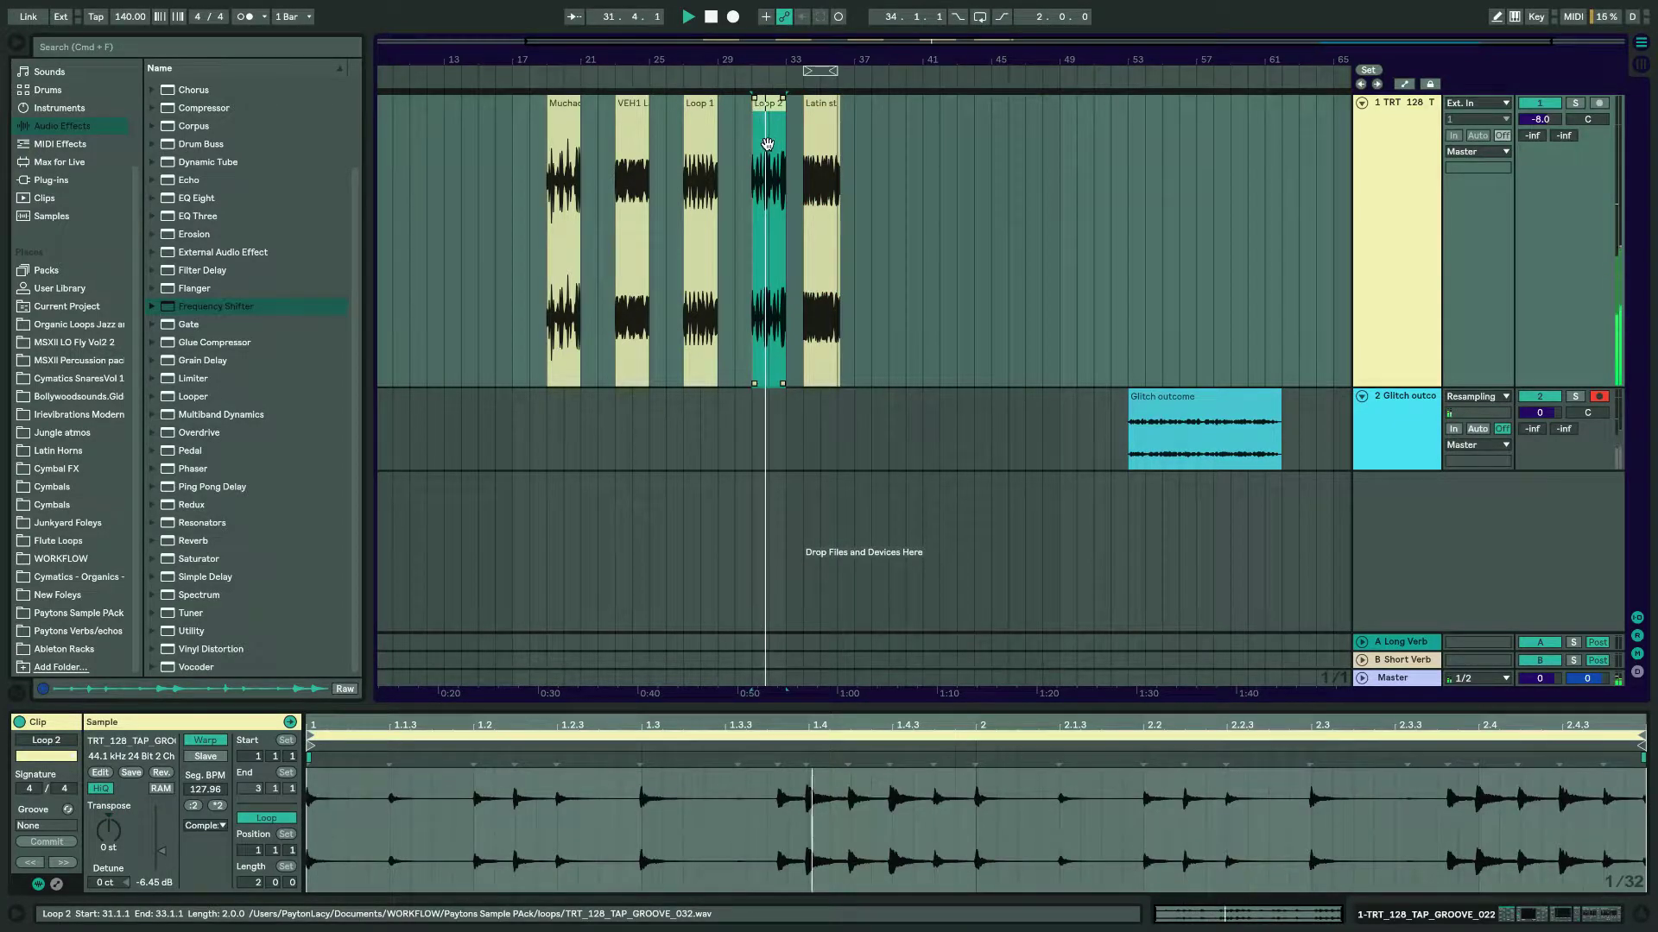
{"action": "left_click", "coordinate": [692, 140]}
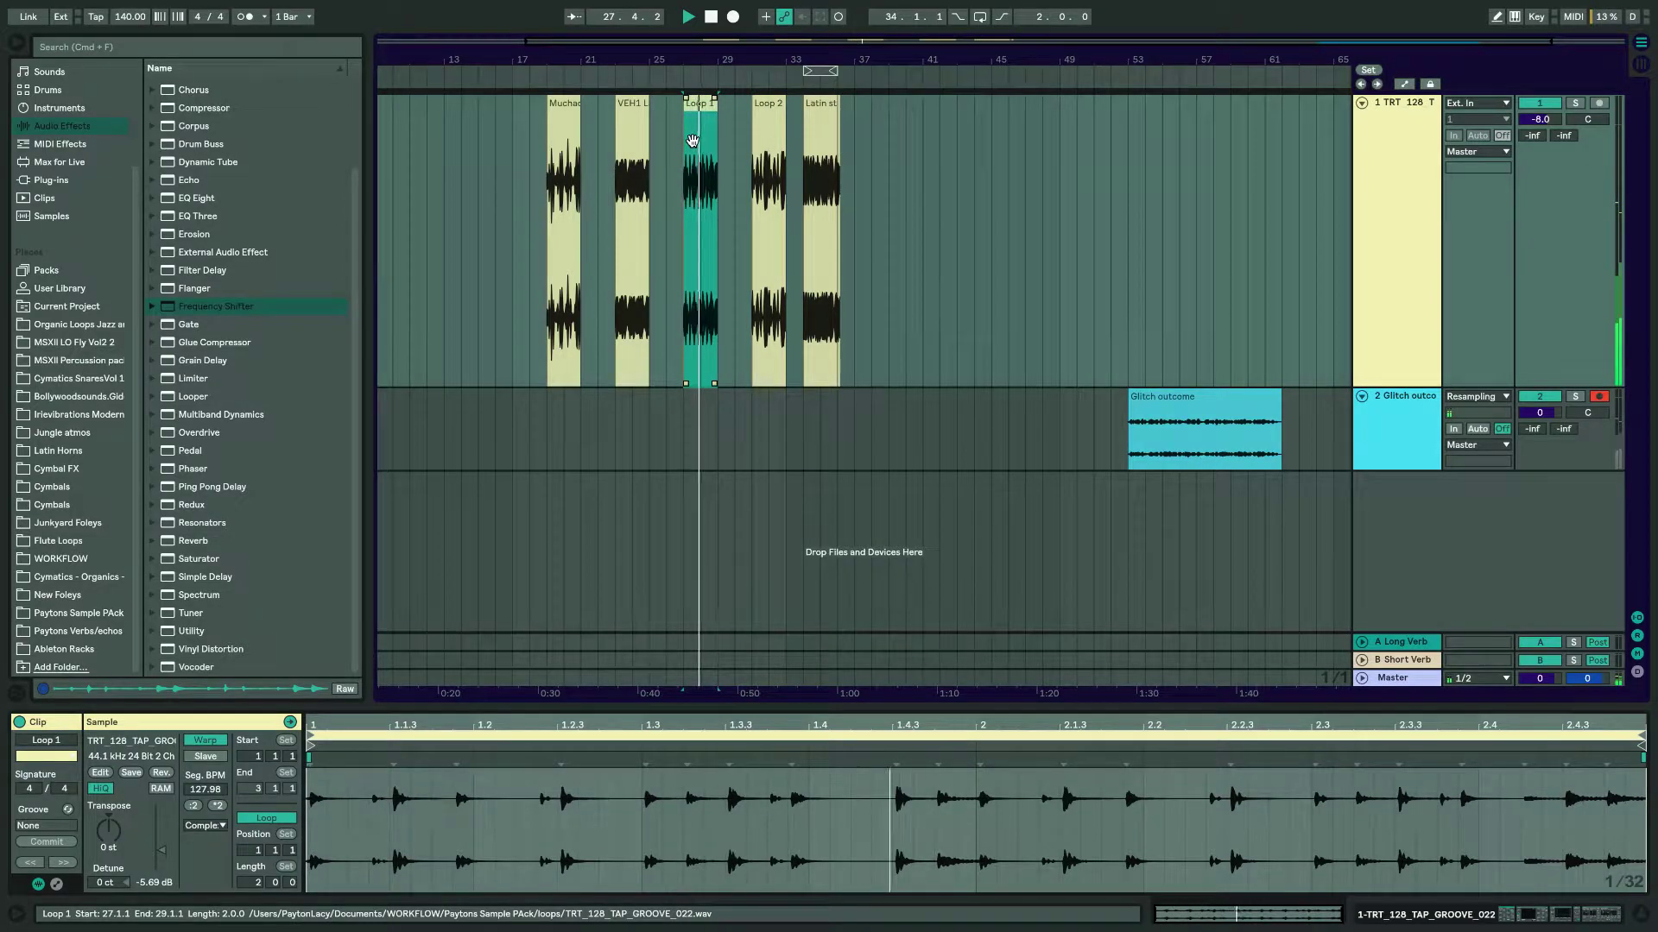
{"action": "left_click", "coordinate": [630, 141]}
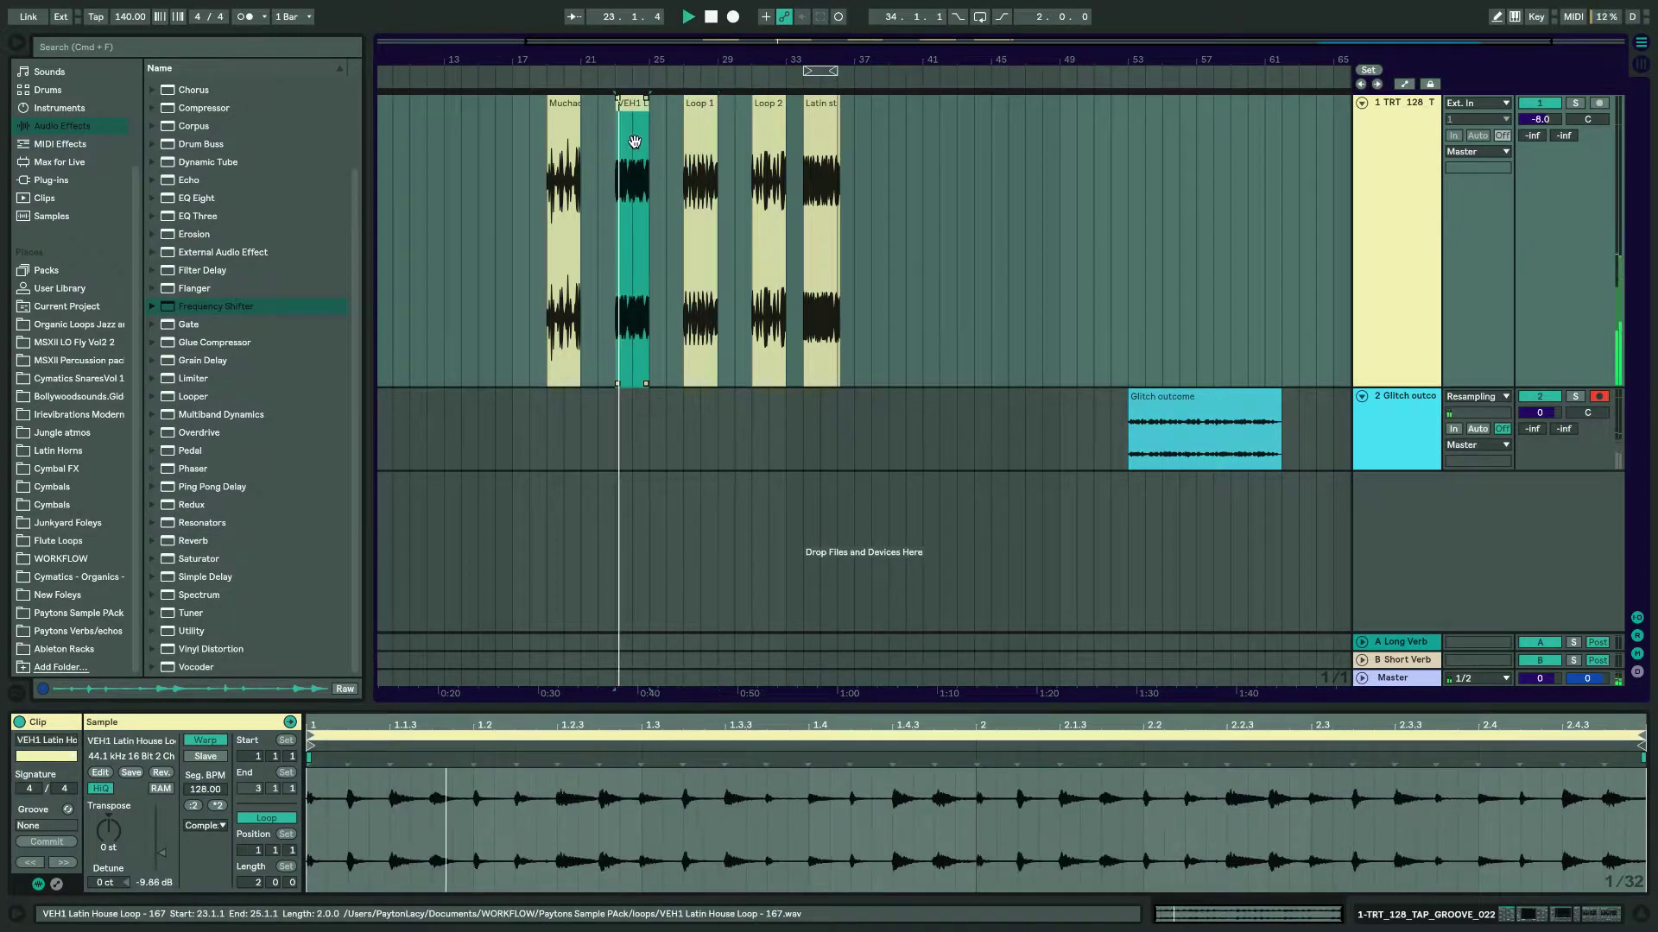
{"action": "left_click", "coordinate": [570, 142]}
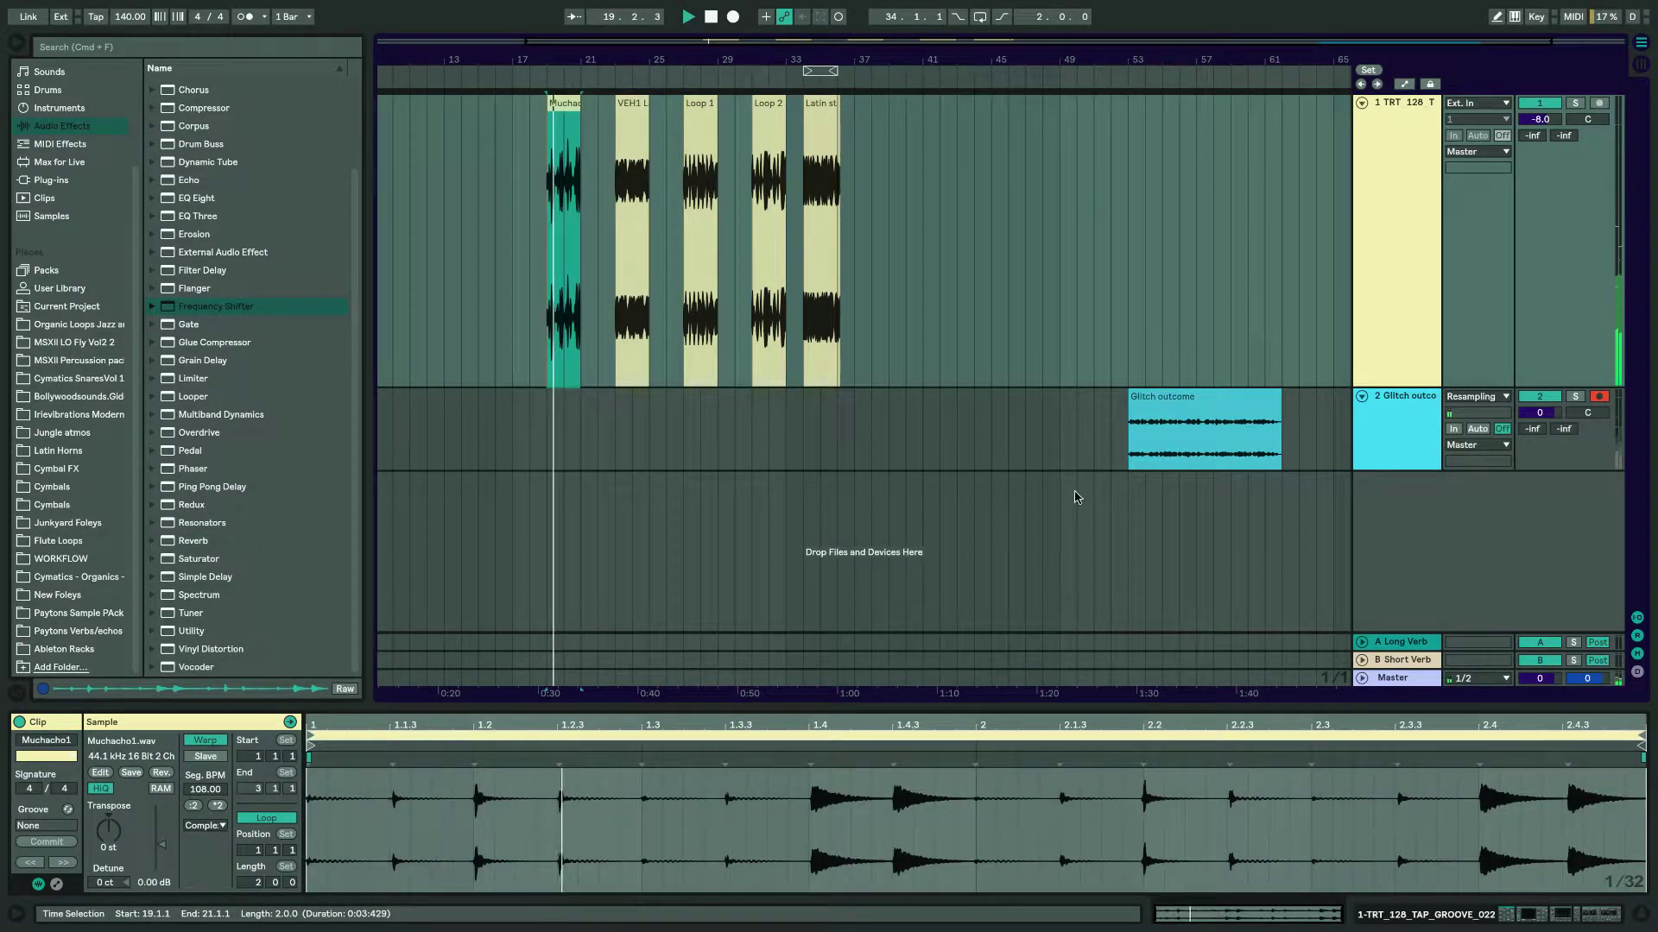
{"action": "left_click", "coordinate": [824, 128]}
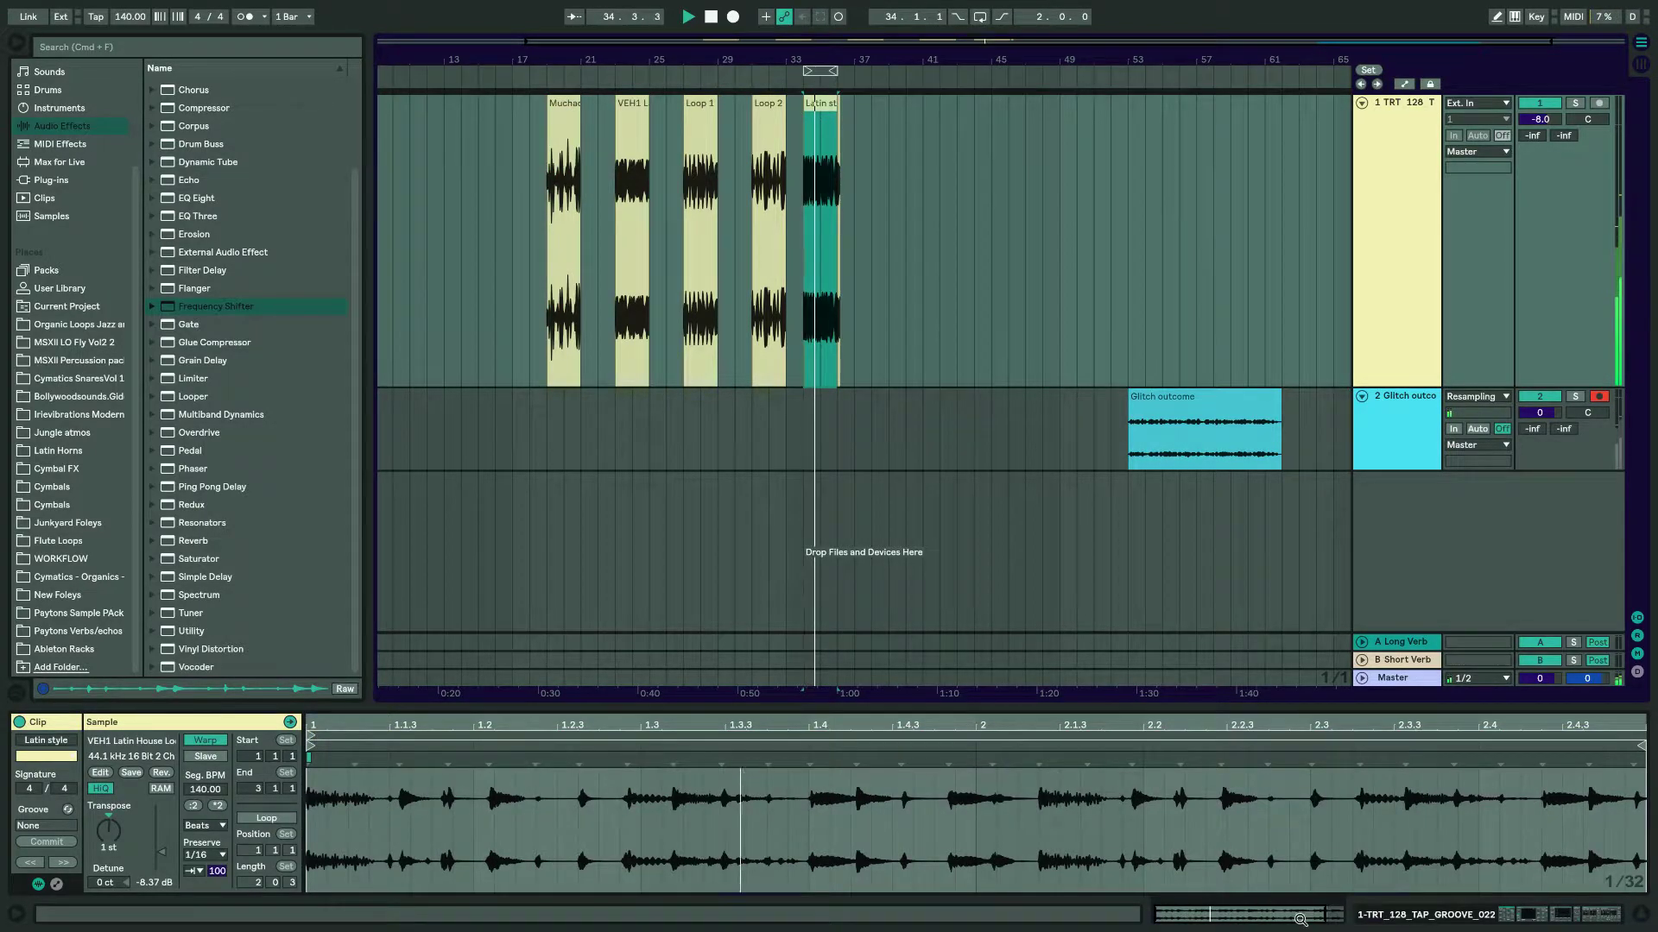
Show the track's effects, sweep the Phaser to 420 Hz with 0.96 feedback and 8 poles, and re-enable arrangement looping.
{"action": "left_click", "coordinate": [1397, 916]}
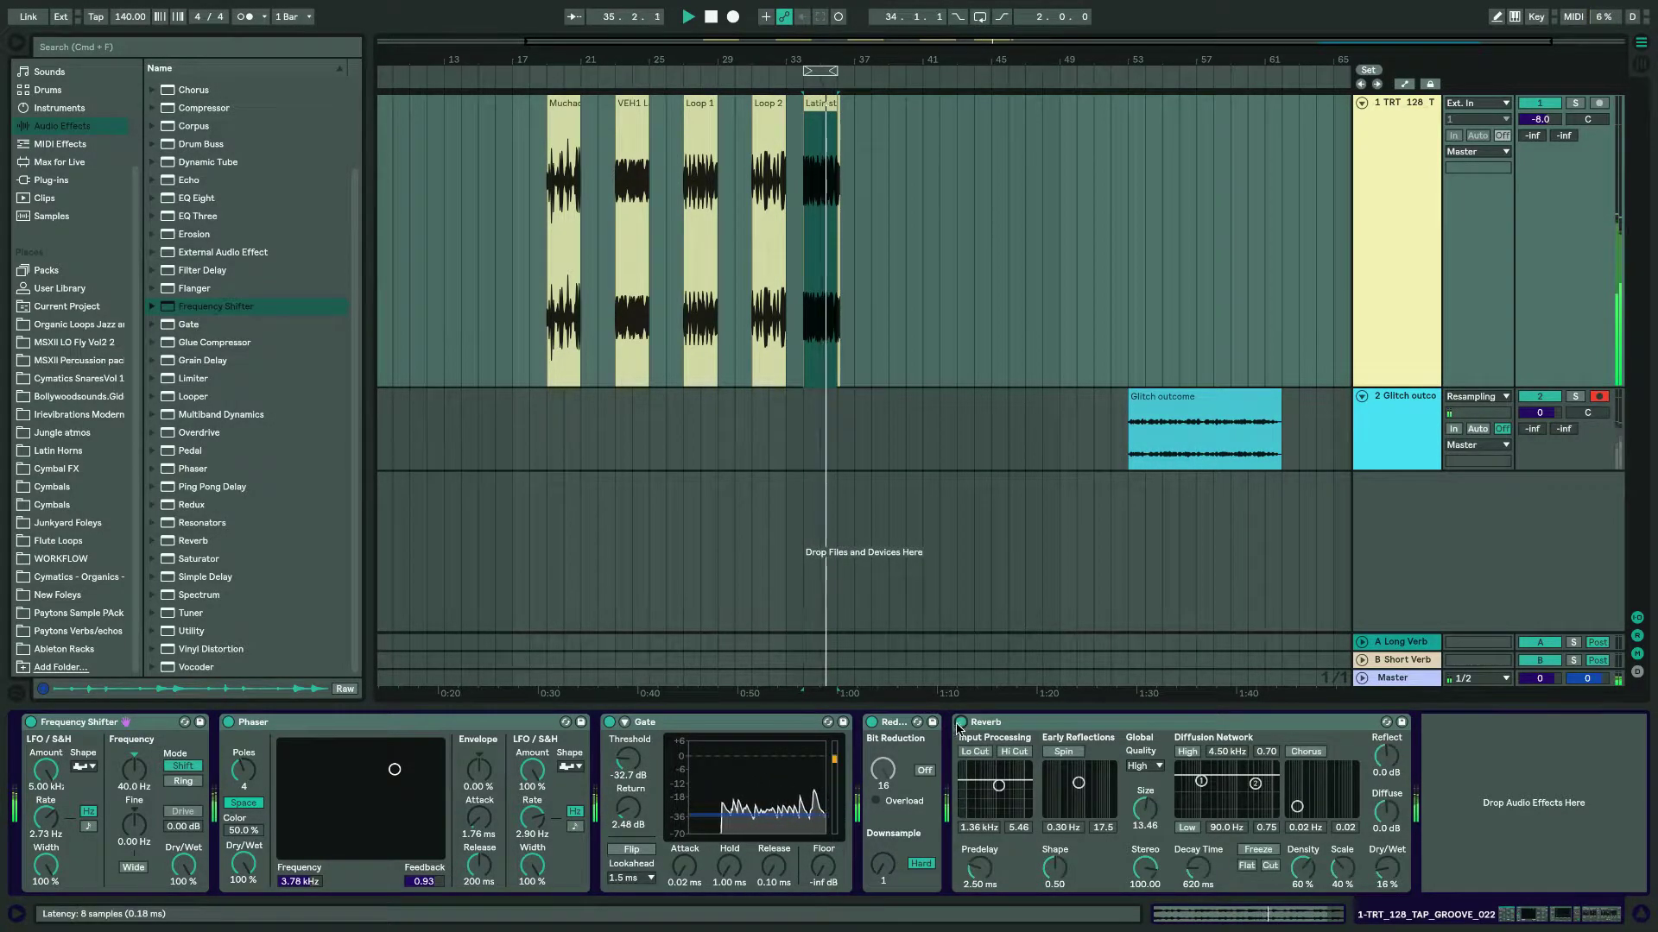
{"action": "left_click_drag", "start_coordinate": [395, 769], "coordinate": [244, 751]}
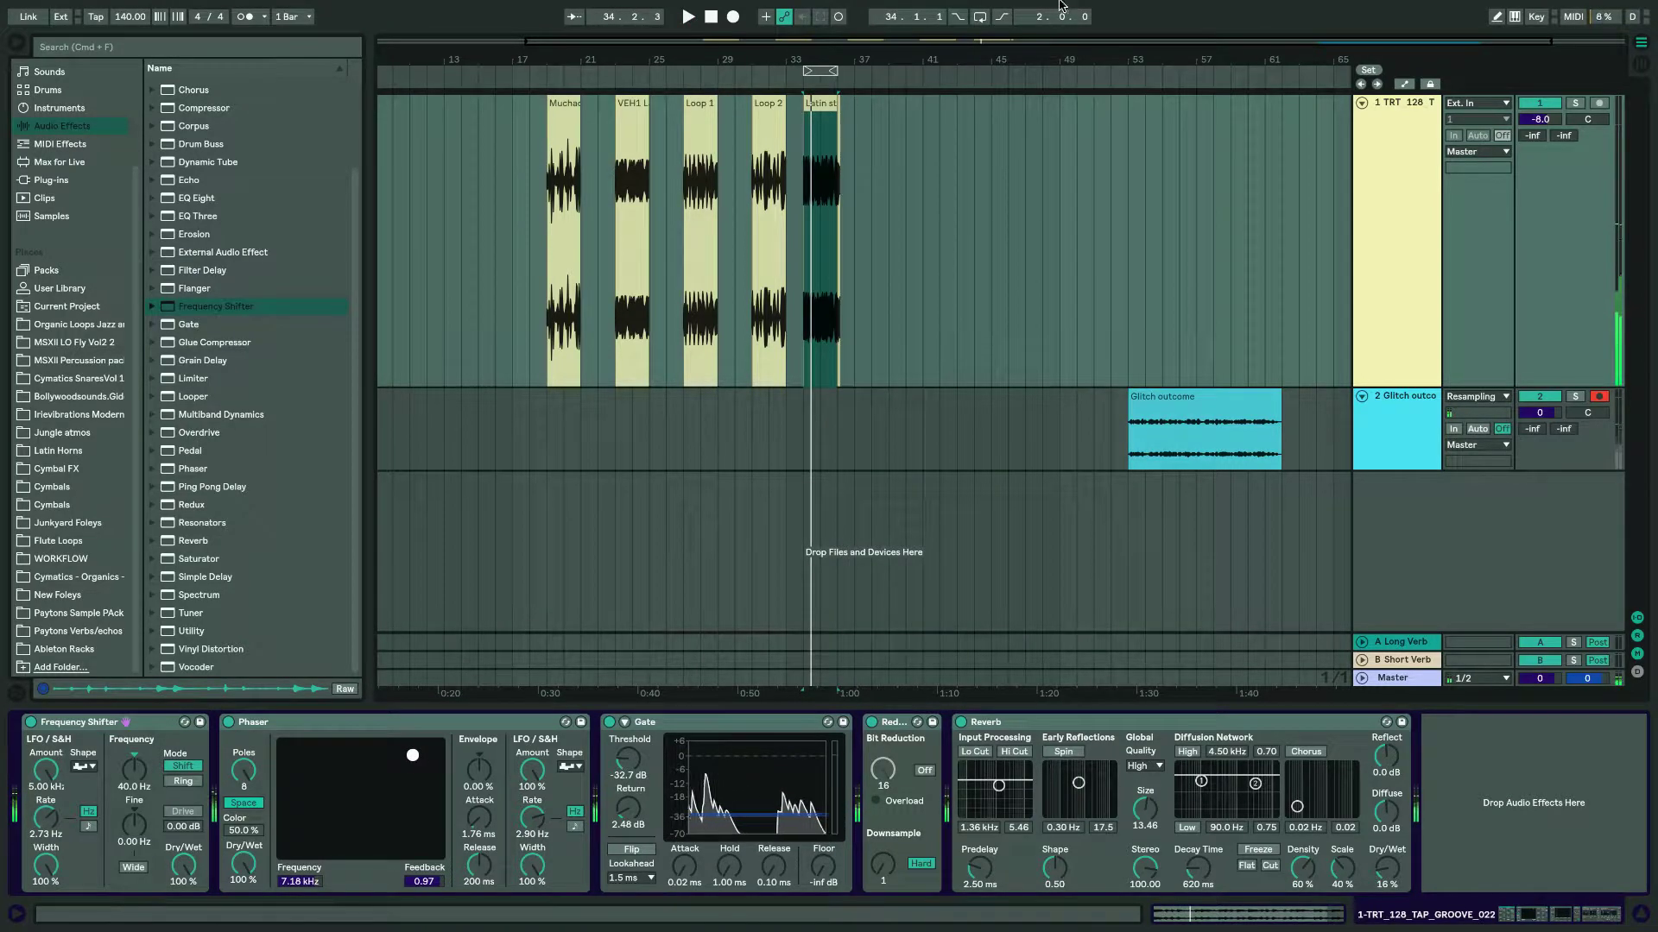
{"action": "left_click", "coordinate": [981, 15]}
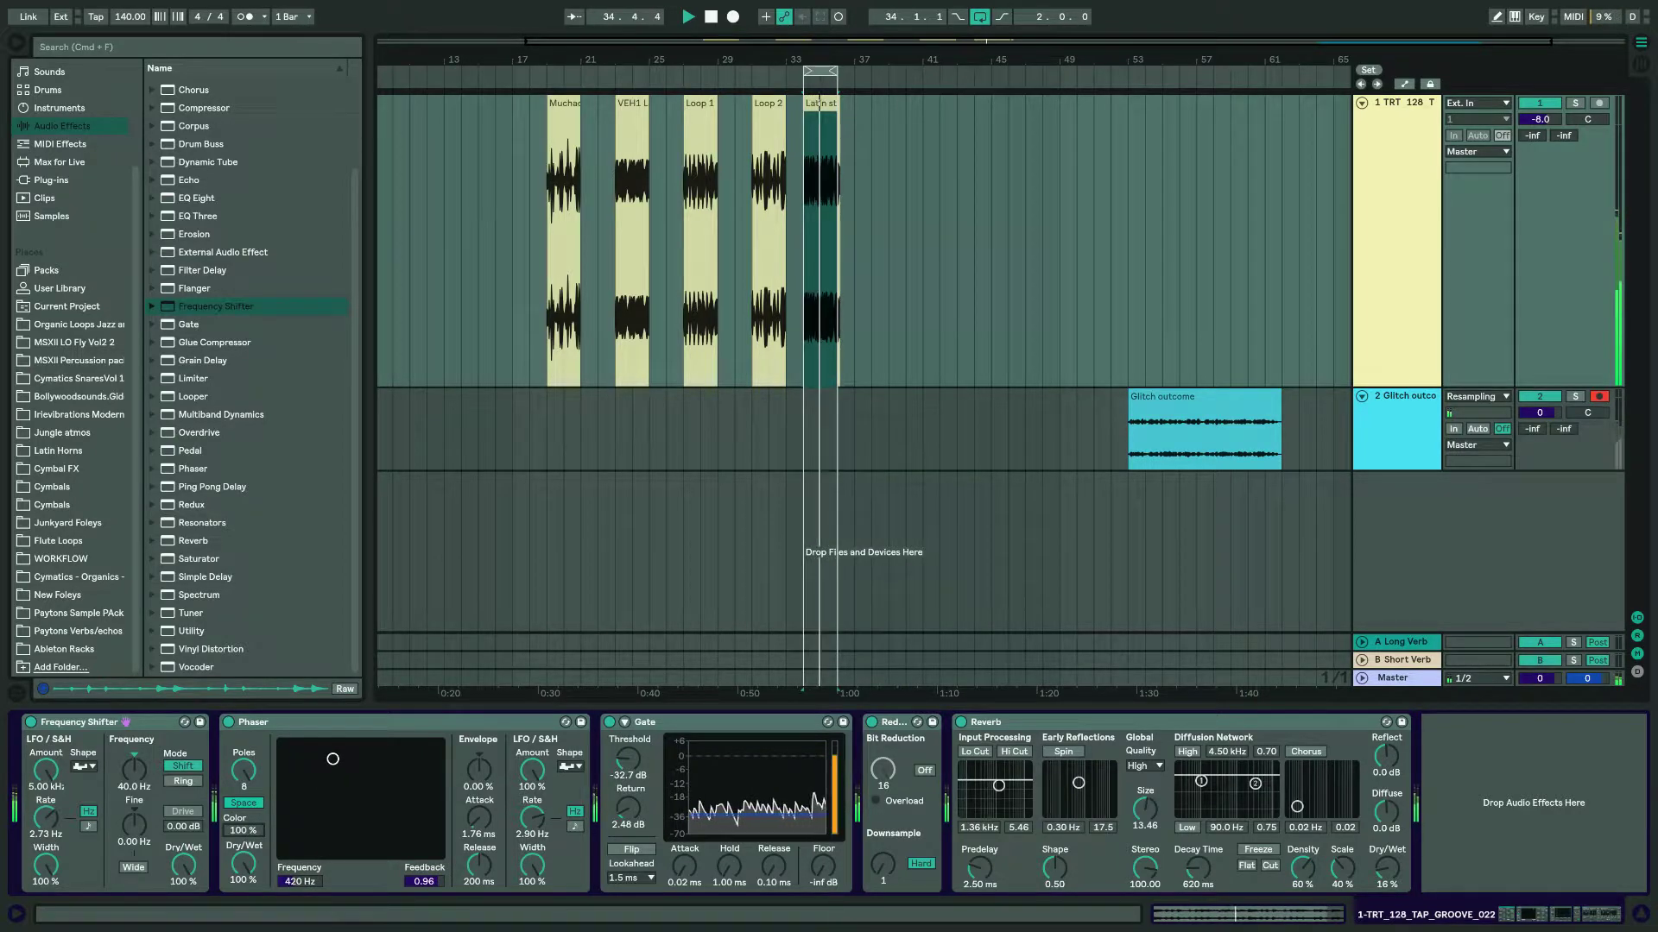
Set the Phaser's color to 55.5% and lower its dry/wet mix to 34.9% while listening to the loop.
{"action": "left_click_drag", "start_coordinate": [243, 830], "coordinate": [244, 771]}
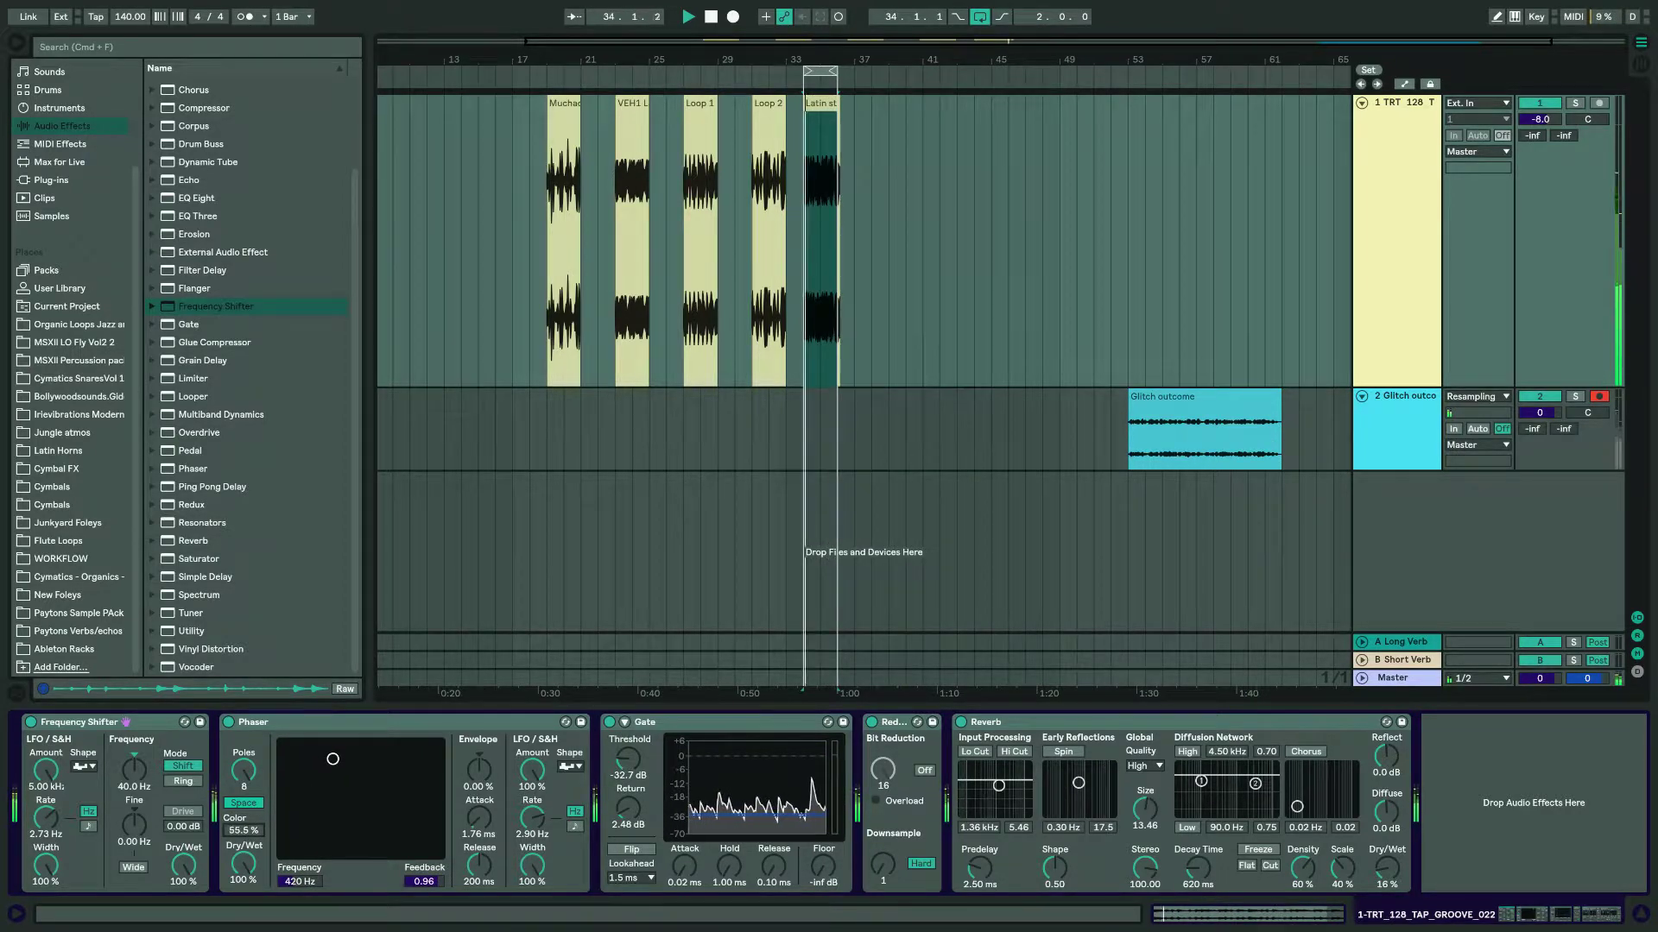
{"action": "mouse_move", "coordinate": [251, 880]}
{"action": "left_mouse_down"}
{"action": "mouse_move", "coordinate": [252, 896]}
{"action": "mouse_move", "coordinate": [244, 862]}
{"action": "left_mouse_up"}
{"action": "key", "text": "space"}
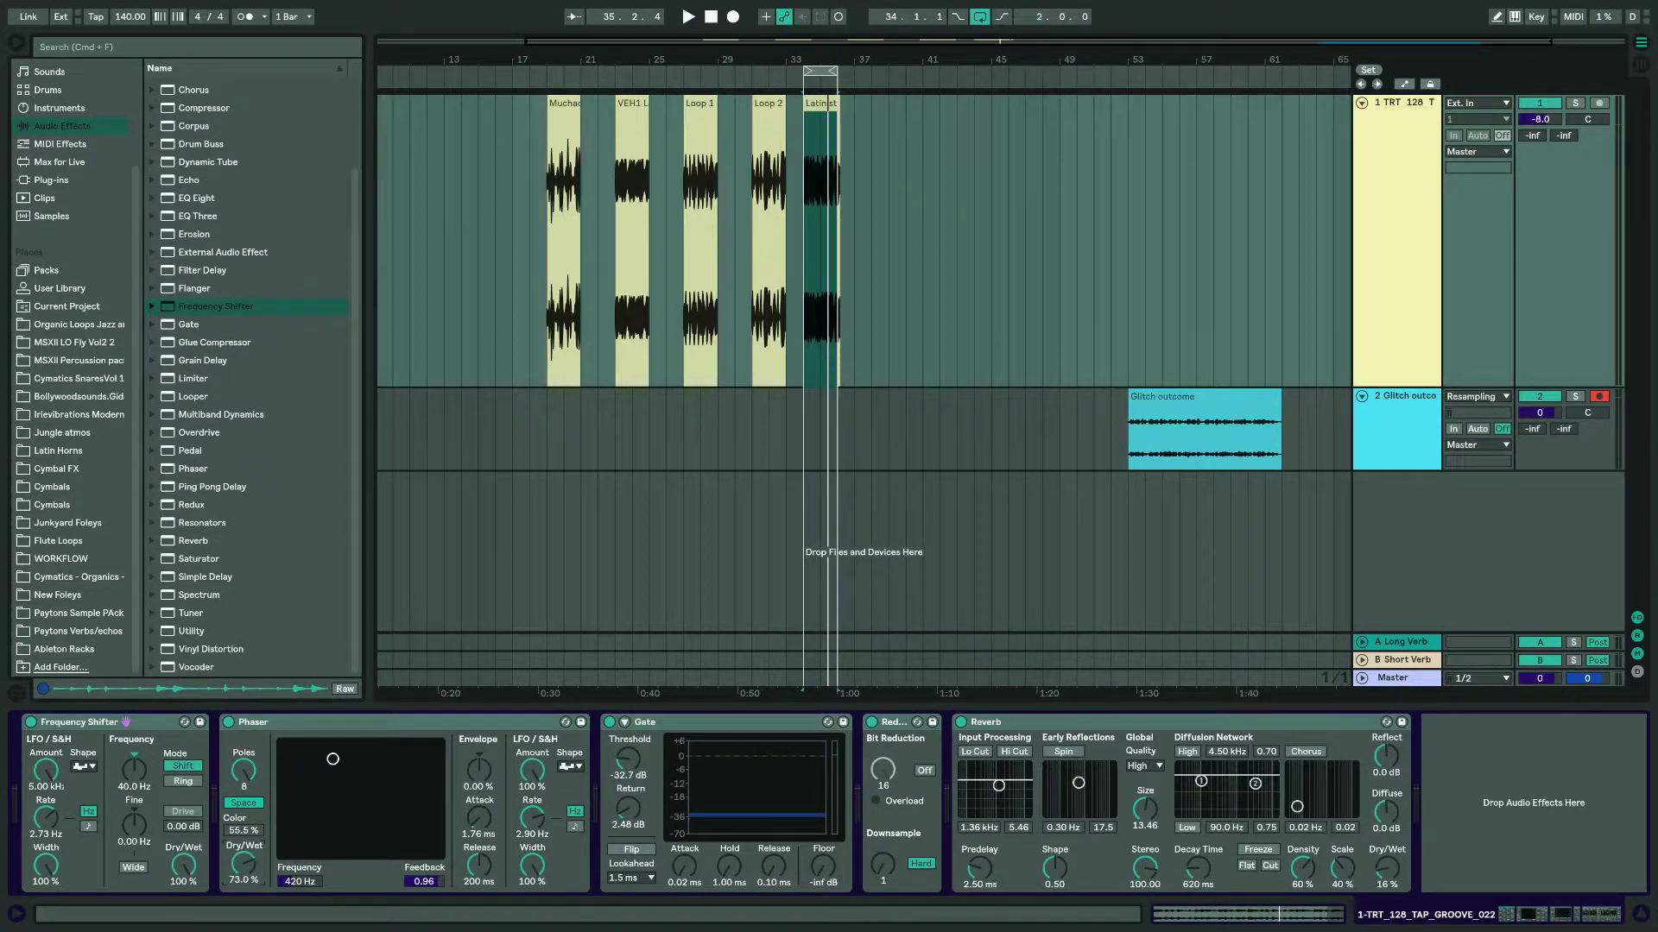
{"action": "key", "text": "space"}
{"action": "left_click_drag", "start_coordinate": [243, 863], "coordinate": [244, 898]}
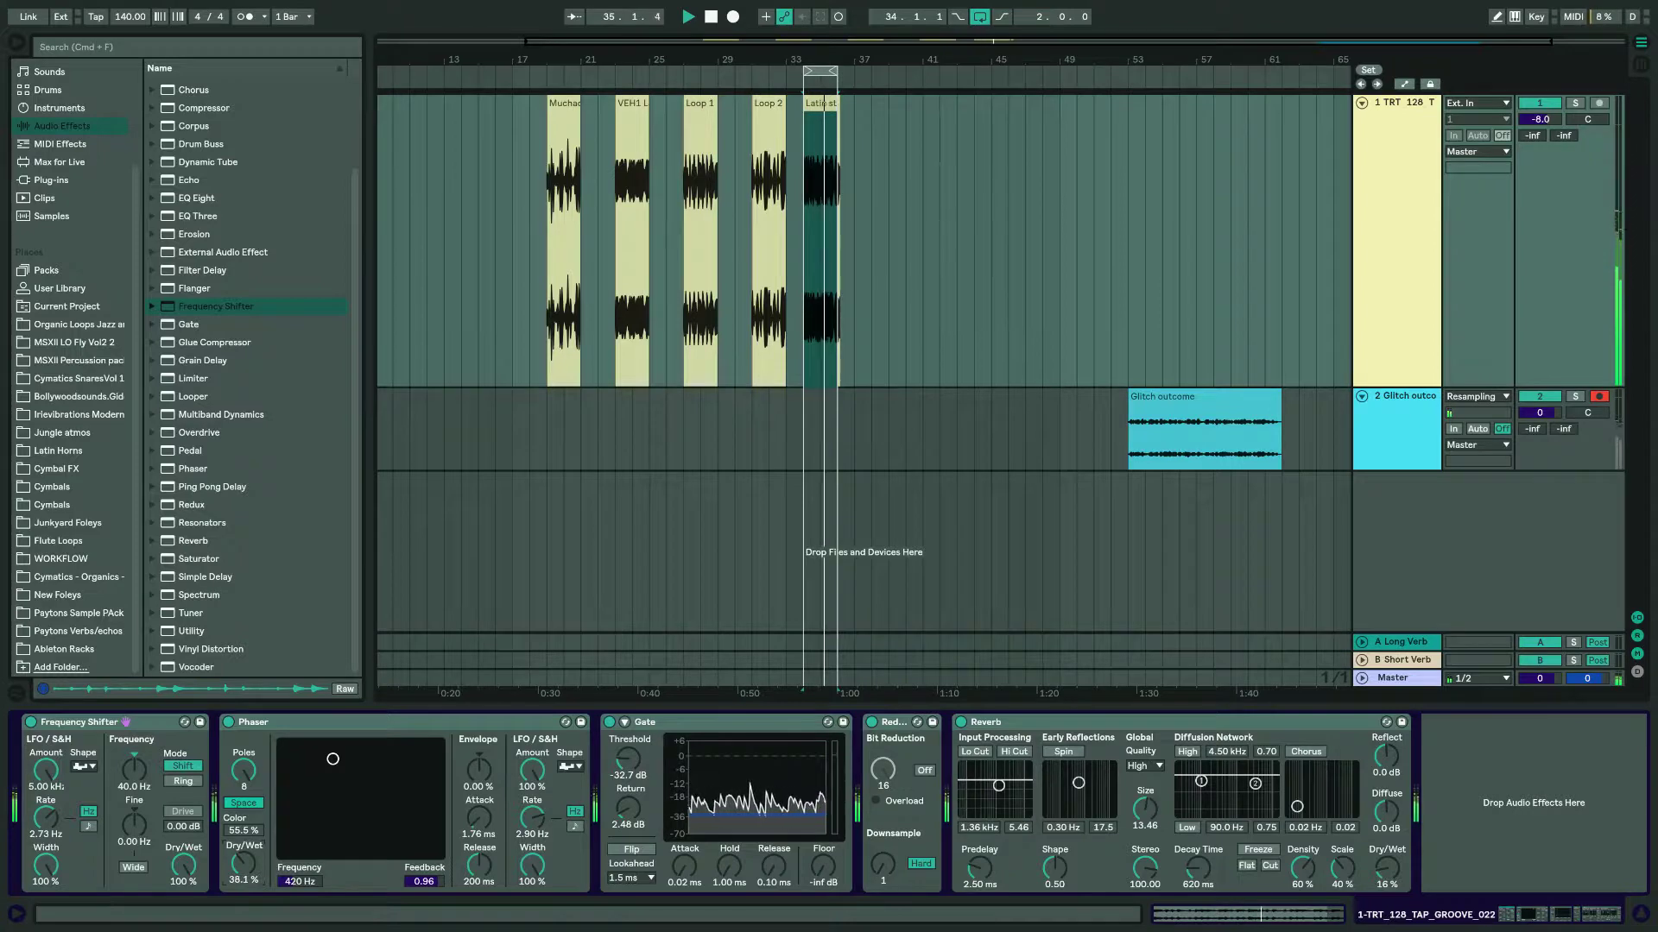
Set the Frequency Shifter's dry/wet to 68.3% and the Gate's threshold to -18.9 dB with a return of 5.33 dB.
{"action": "mouse_move", "coordinate": [182, 875]}
{"action": "left_mouse_down"}
{"action": "mouse_move", "coordinate": [182, 903]}
{"action": "mouse_move", "coordinate": [182, 856]}
{"action": "left_mouse_up"}
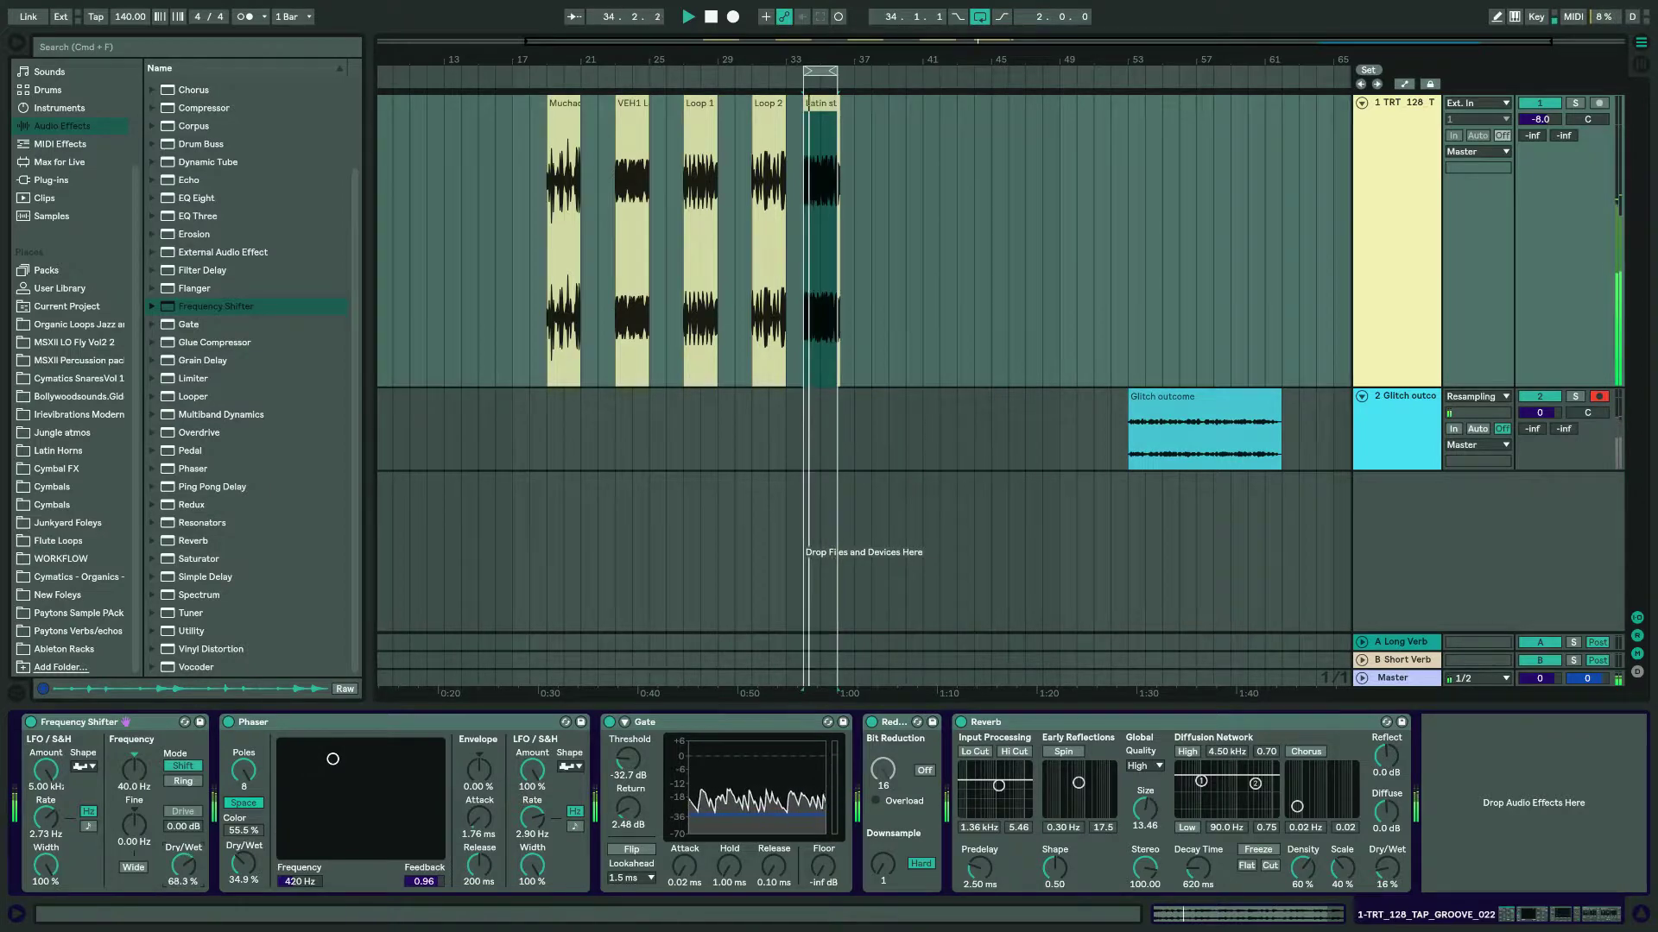
{"action": "left_click_drag", "start_coordinate": [626, 756], "coordinate": [626, 768]}
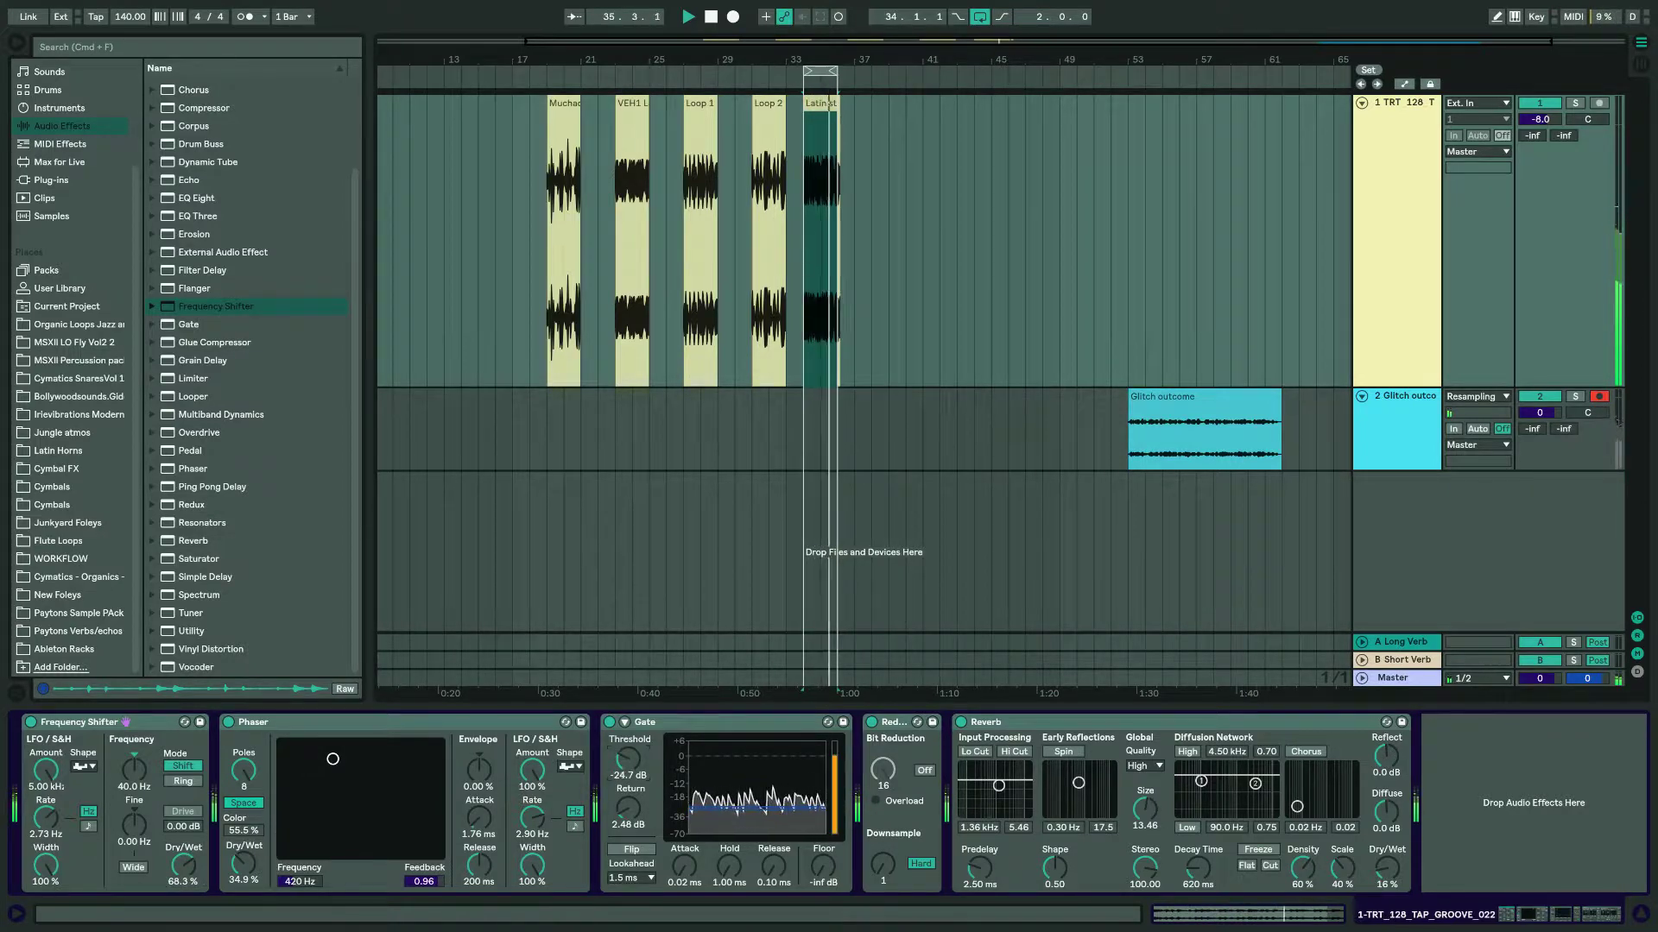
{"action": "left_click_drag", "start_coordinate": [626, 757], "coordinate": [628, 800]}
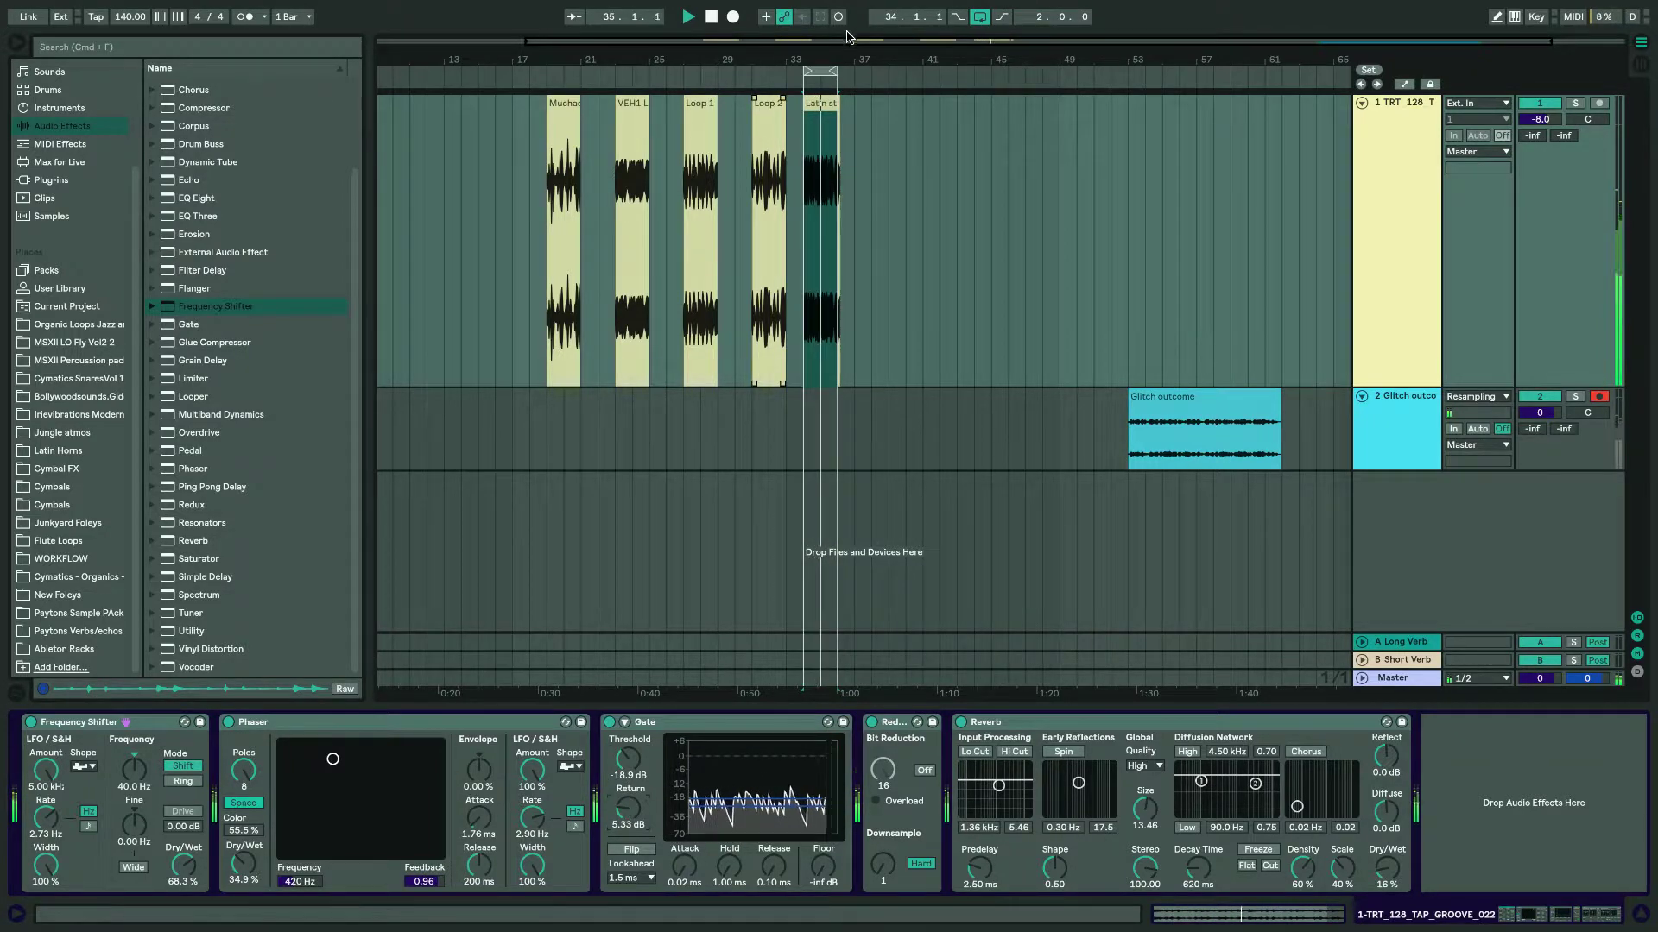
Loop the Loop 2 clip and set Gate threshold -35.6 dB, return 0.00 dB, Frequency Shifter dry/wet 100%, Phaser dry/wet 69.8% and Redux downsample 2.
{"action": "left_click_drag", "start_coordinate": [833, 72], "coordinate": [782, 73]}
{"action": "key", "text": "space"}
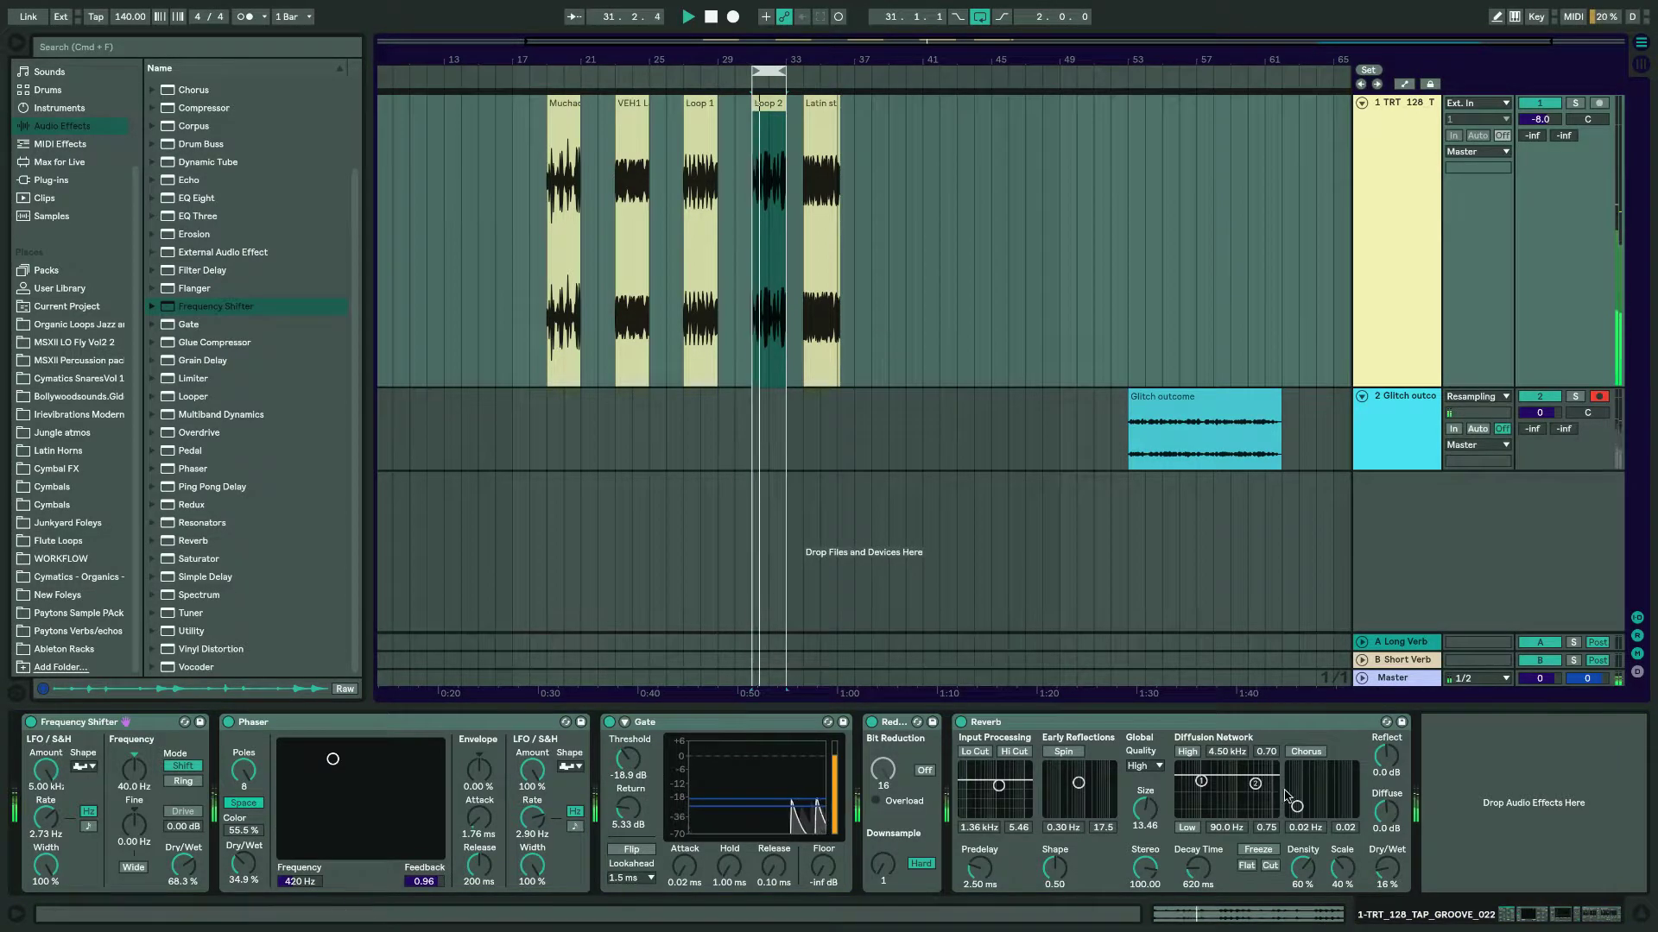
{"action": "left_click_drag", "start_coordinate": [629, 760], "coordinate": [629, 782]}
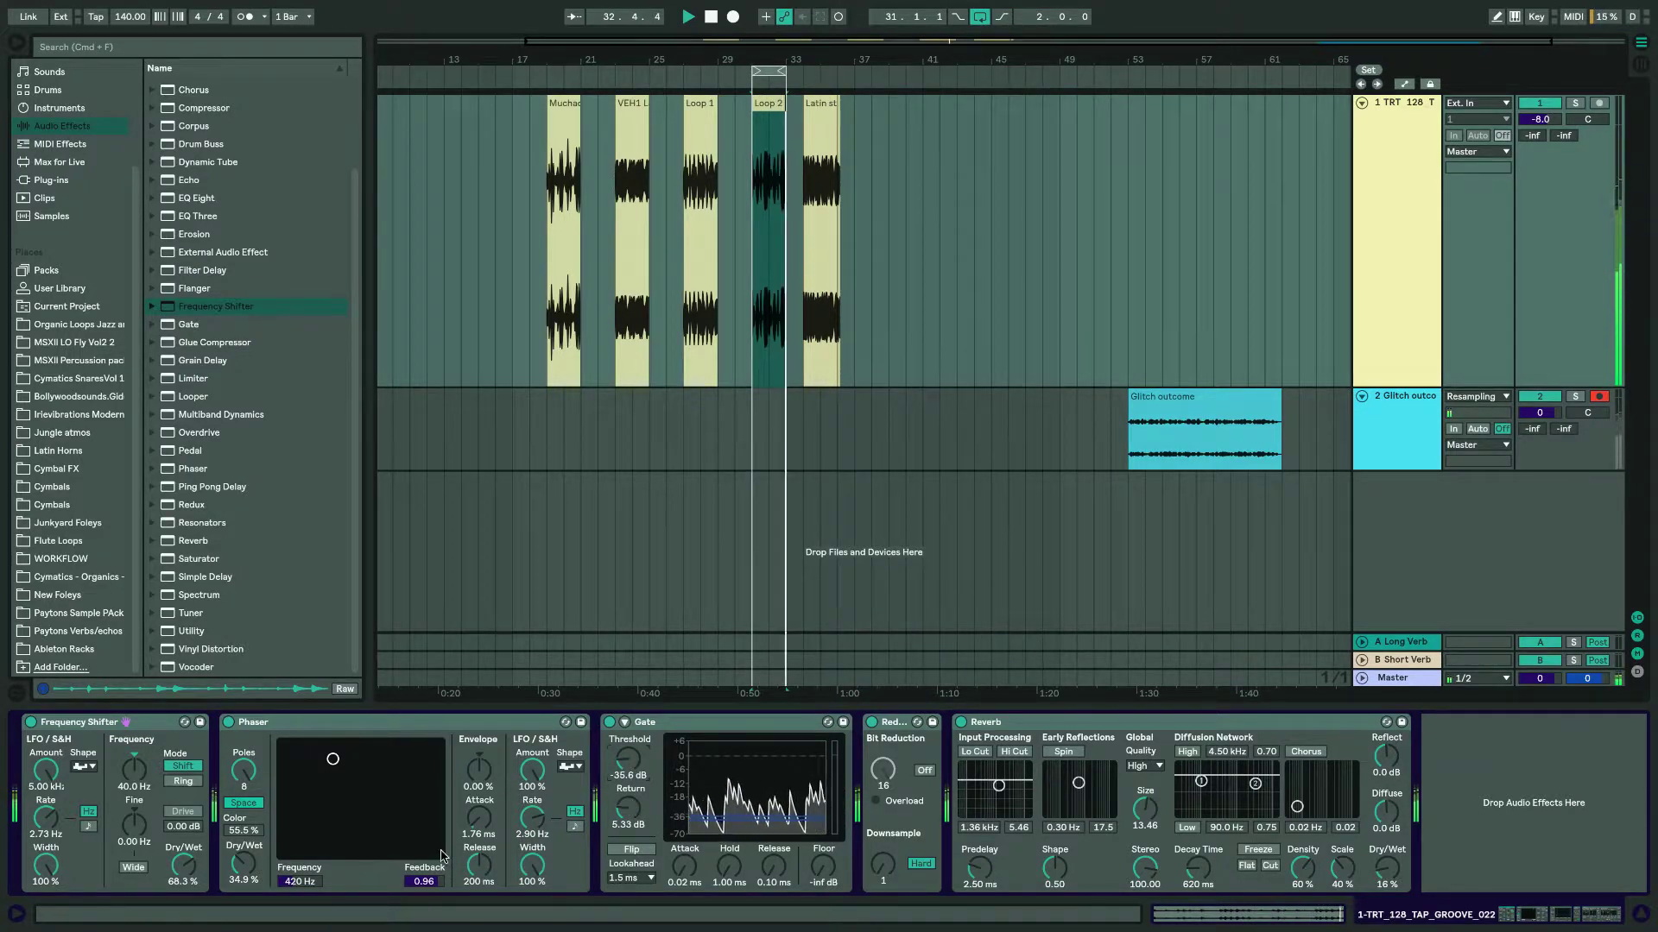
{"action": "left_click_drag", "start_coordinate": [183, 865], "coordinate": [184, 851]}
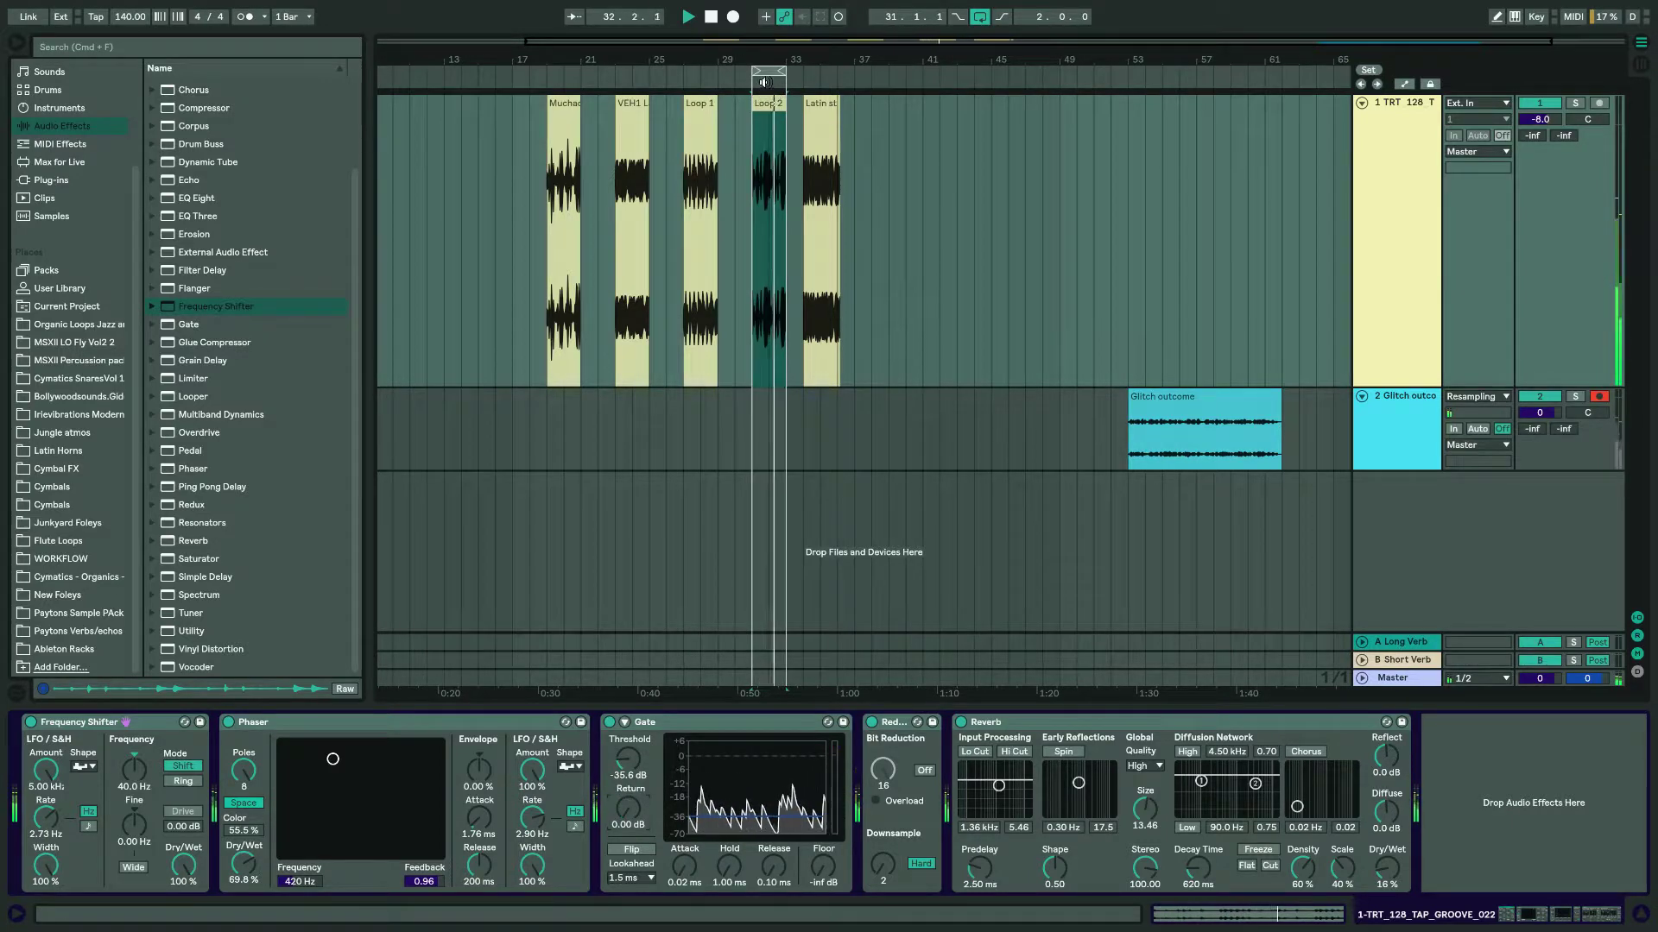
Move the loop region back to the Latin style clip and compare its playback with the Glitch outcome clip.
{"action": "left_click_drag", "start_coordinate": [782, 70], "coordinate": [836, 67]}
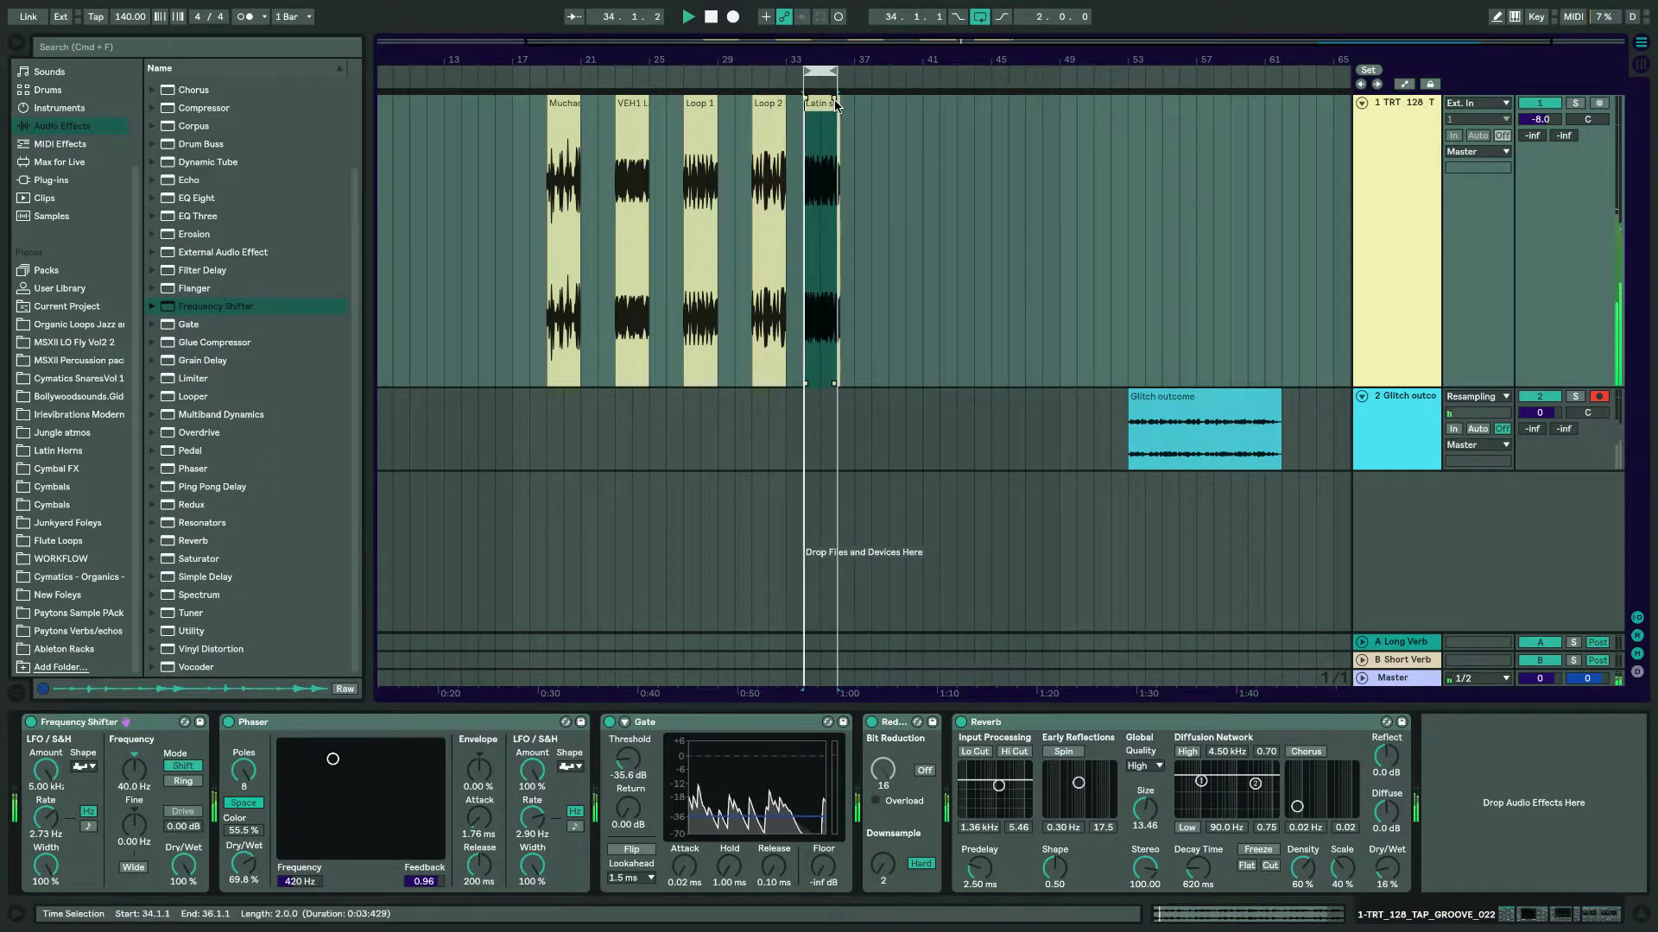
{"action": "key", "text": "space"}
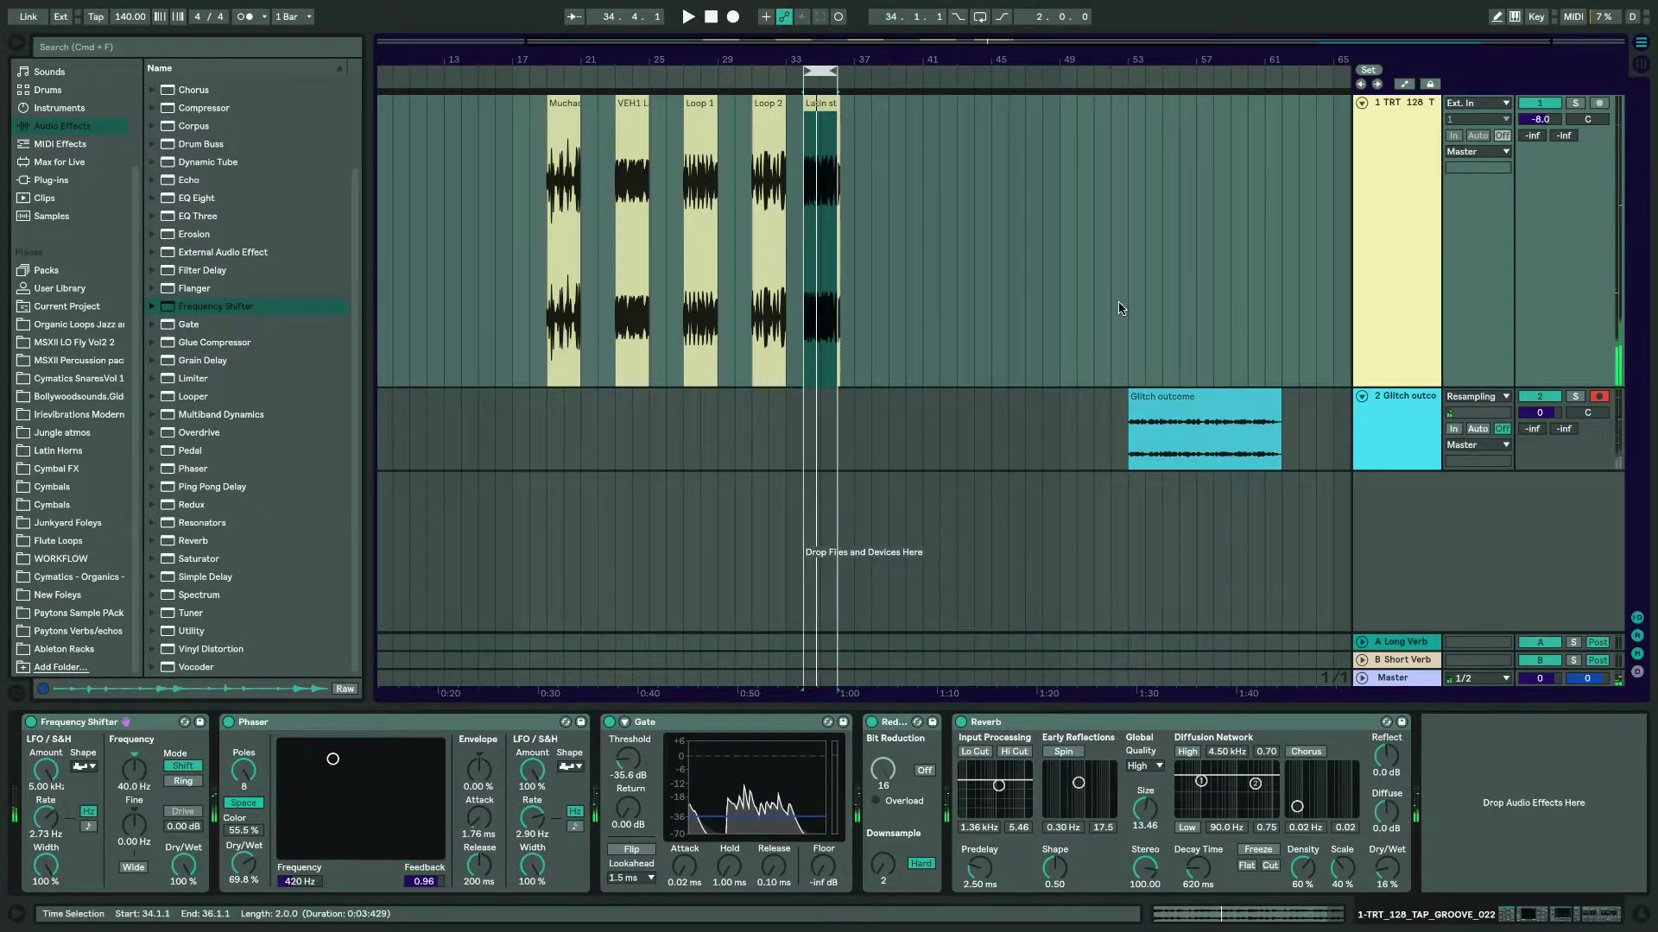
{"action": "left_click", "coordinate": [1184, 420]}
{"action": "key", "text": "space"}
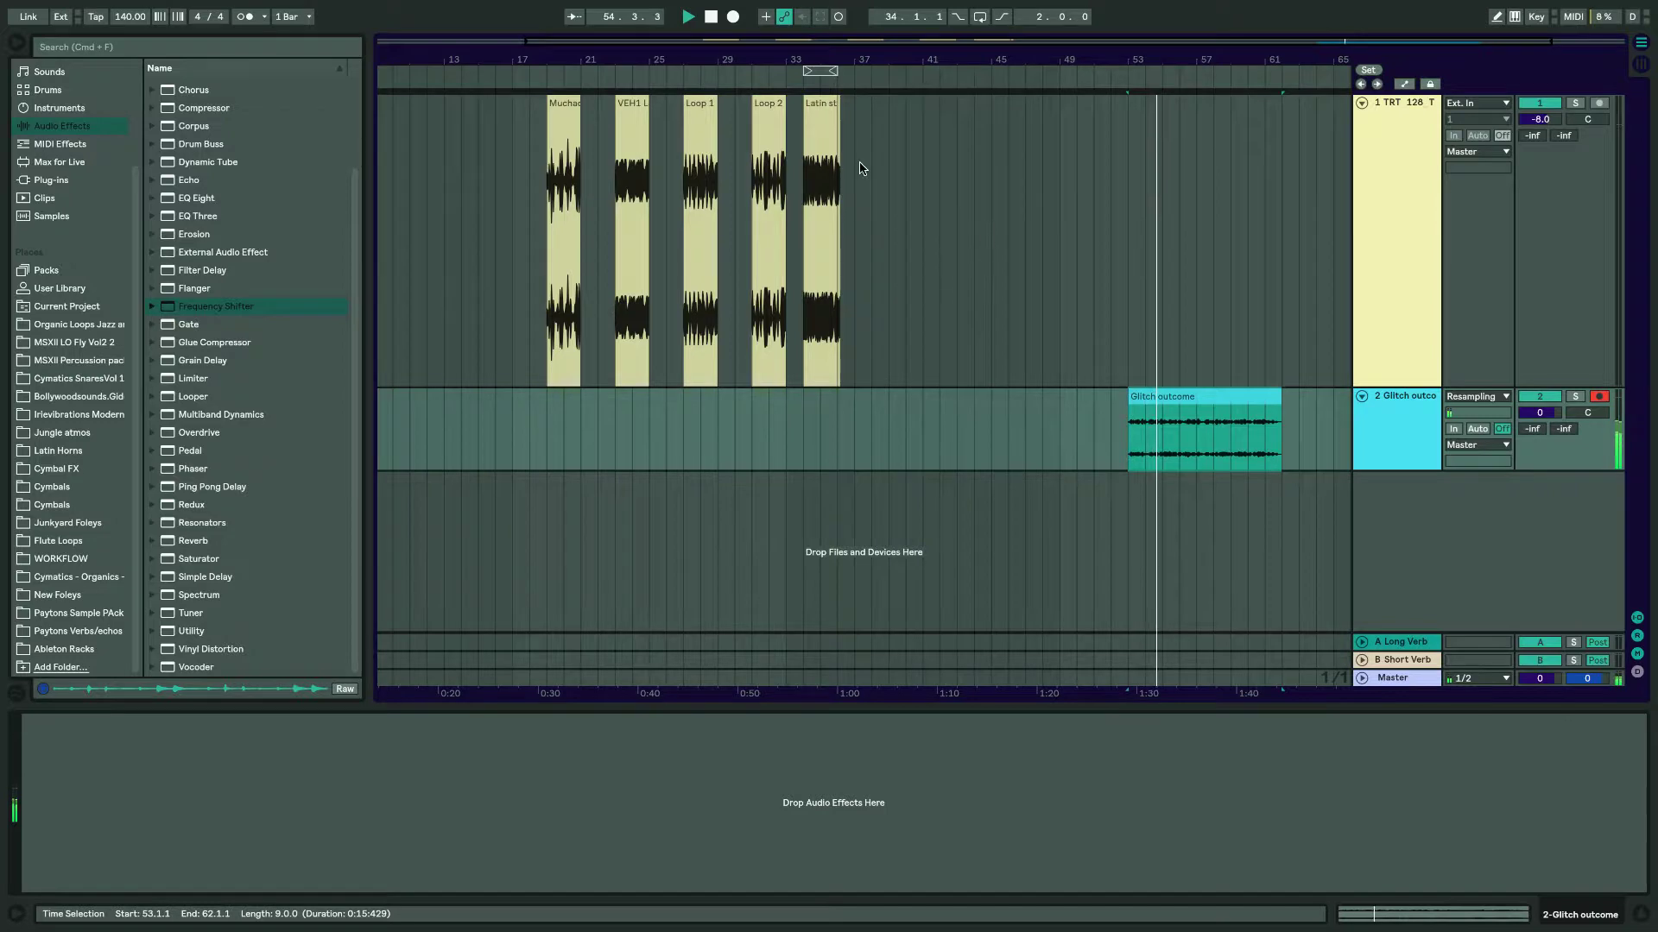
{"action": "left_click", "coordinate": [821, 137]}
{"action": "key", "text": "space"}
{"action": "left_click", "coordinate": [822, 137]}
{"action": "key", "text": "space"}
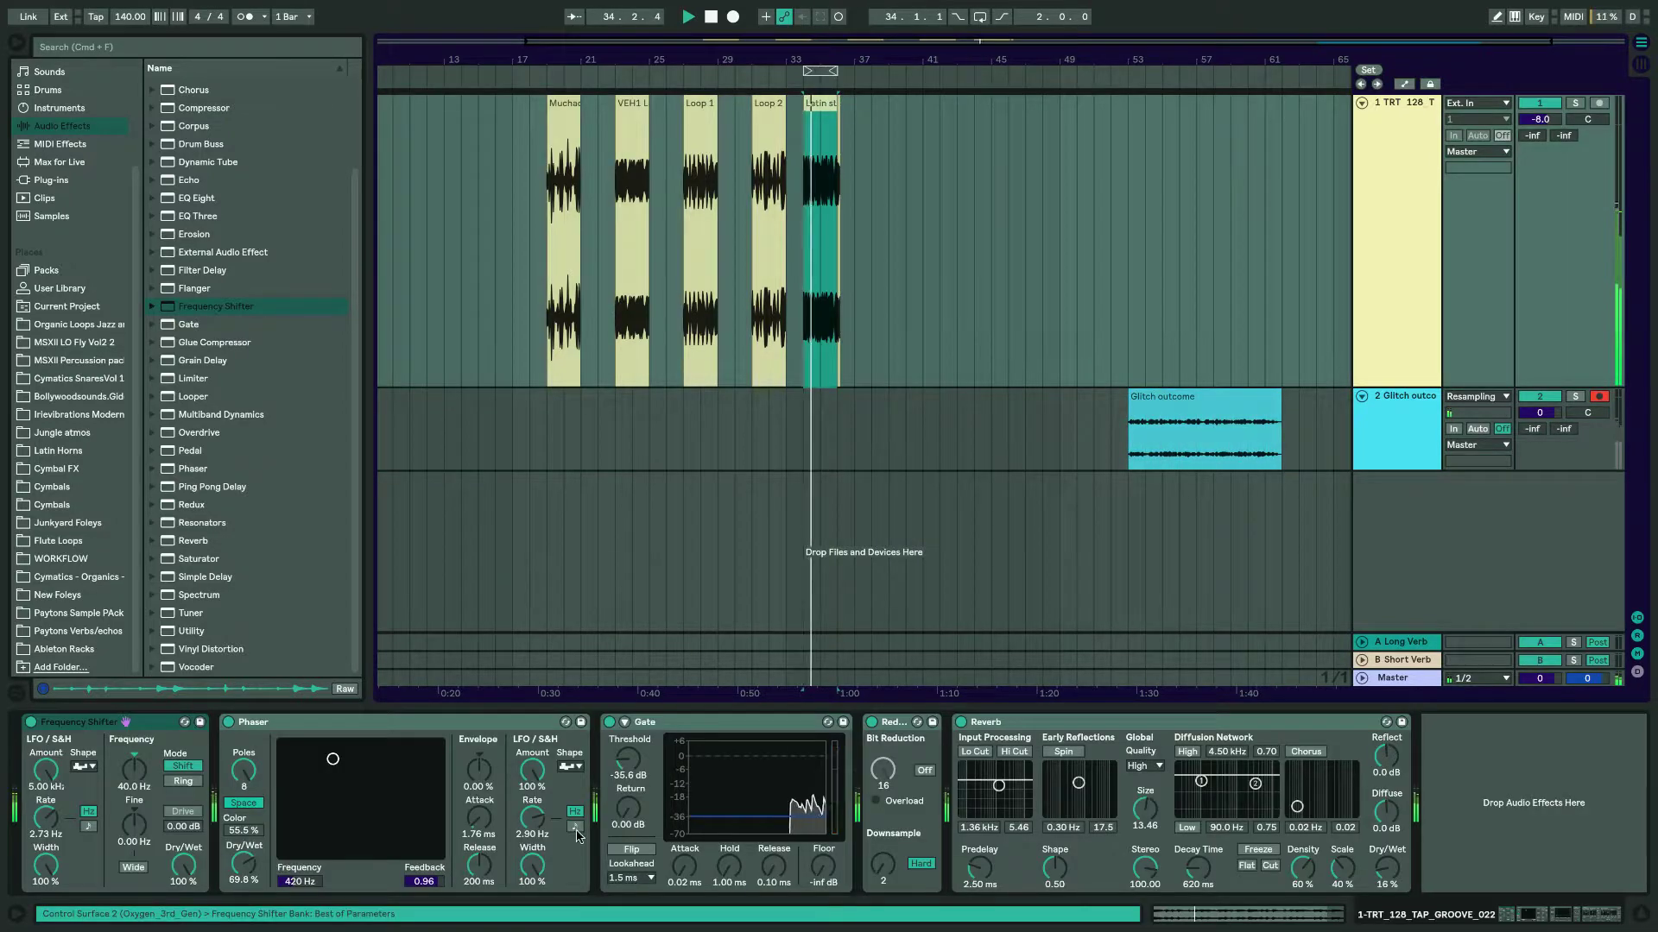
Re-enable looping, switch the Phaser to Earth mode and set its frequency to 18.5 kHz, feedback to 0.99 and LFO rate to 0.64 Hz.
{"action": "mouse_move", "coordinate": [404, 743]}
{"action": "left_mouse_down"}
{"action": "mouse_move", "coordinate": [433, 742]}
{"action": "mouse_move", "coordinate": [411, 777]}
{"action": "mouse_move", "coordinate": [387, 749]}
{"action": "left_mouse_up"}
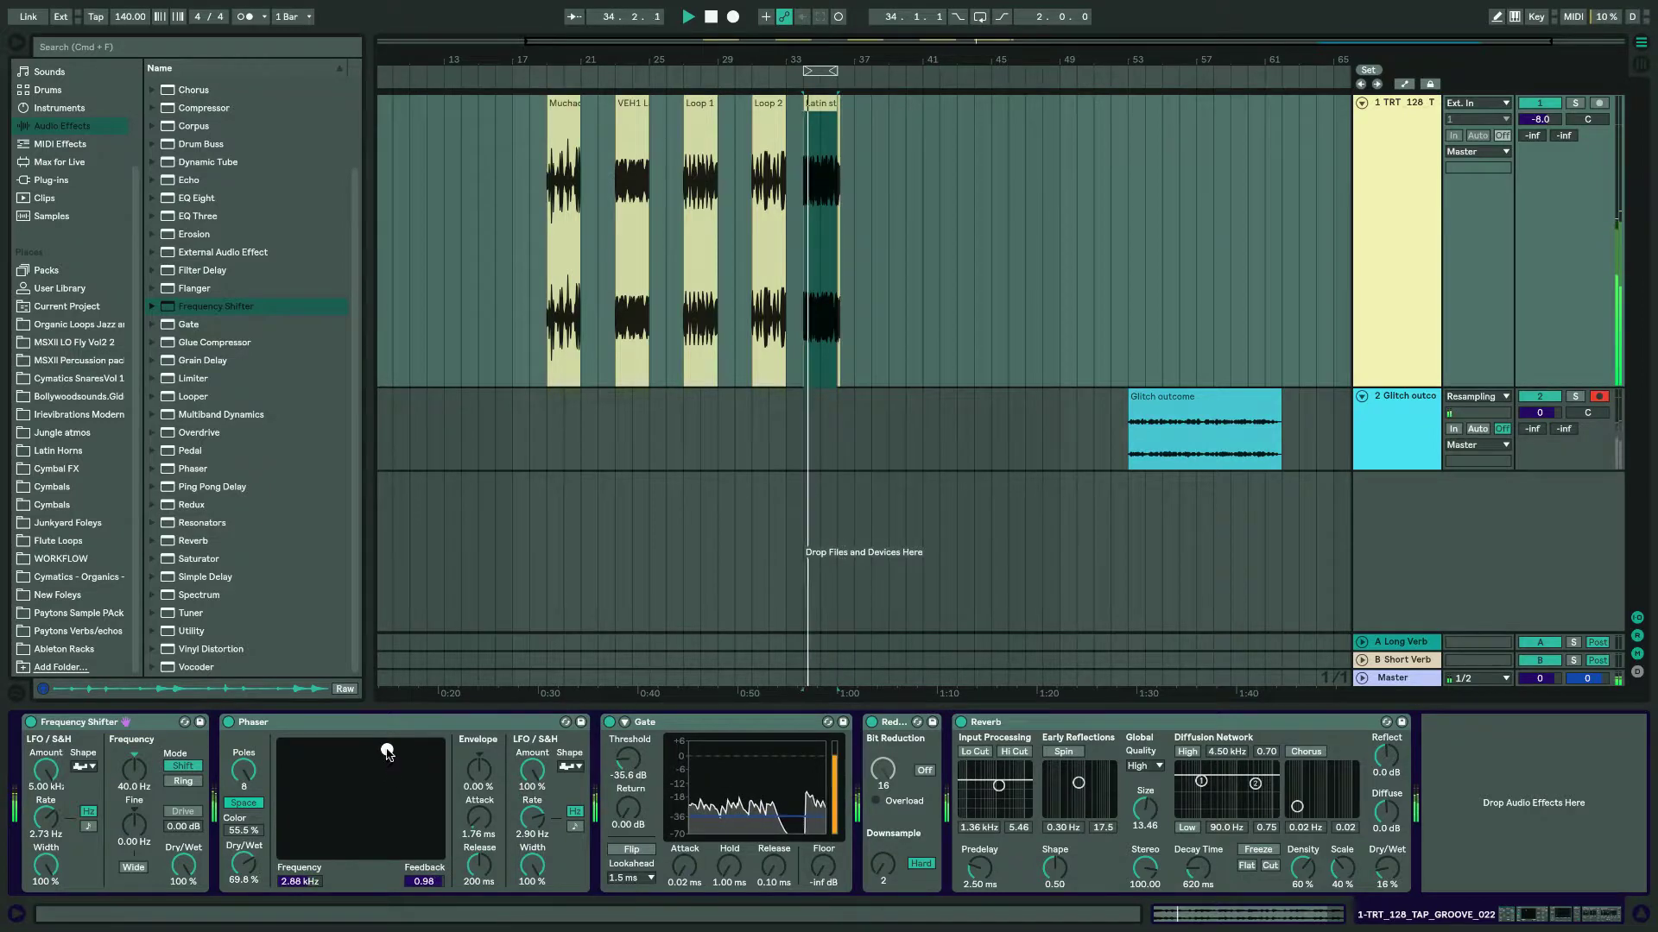
{"action": "left_click", "coordinate": [979, 16]}
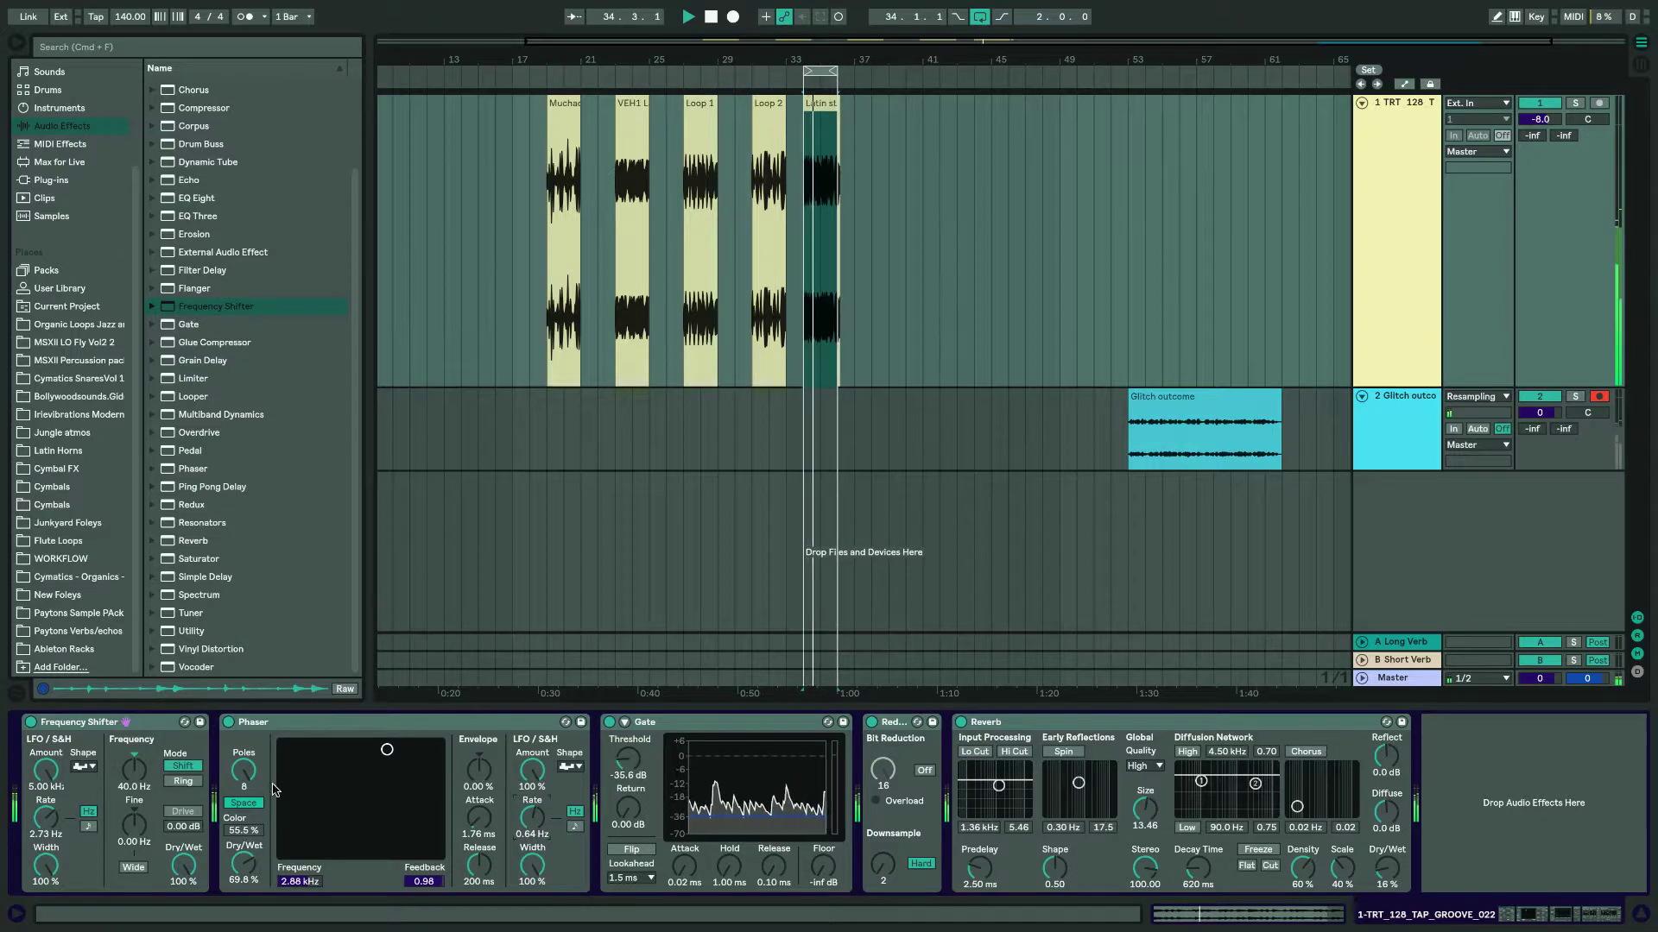
{"action": "left_click", "coordinate": [243, 805]}
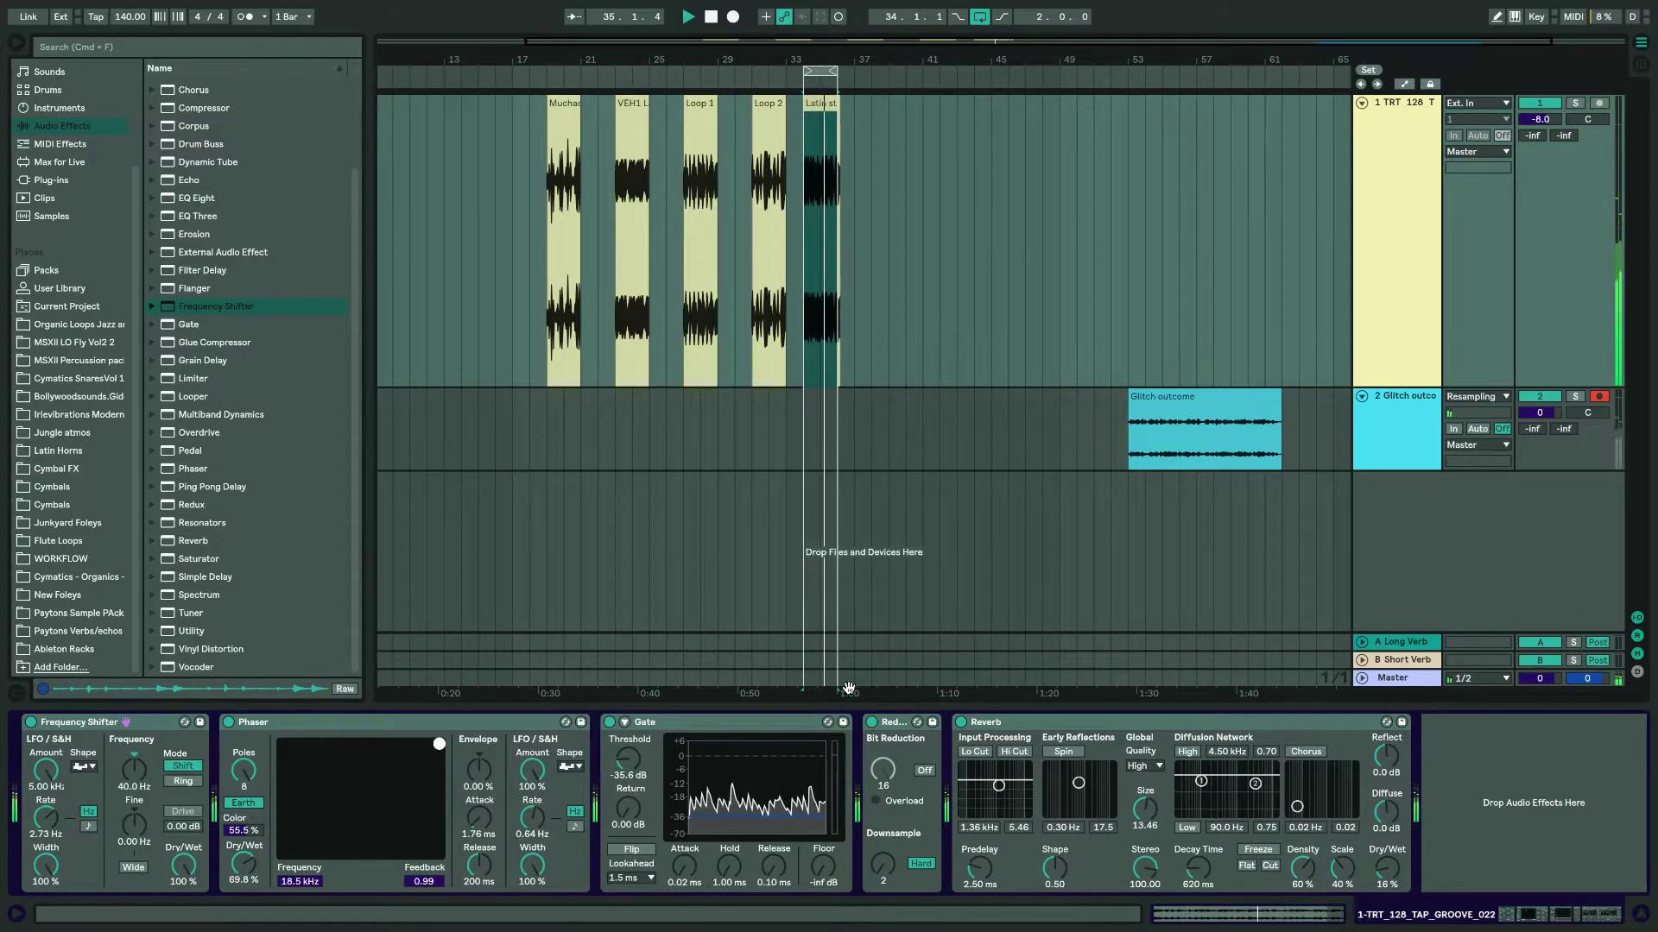
Stop playback, place the insert marker at bar 39 and look through the list of audio effects.
{"action": "left_click", "coordinate": [889, 194]}
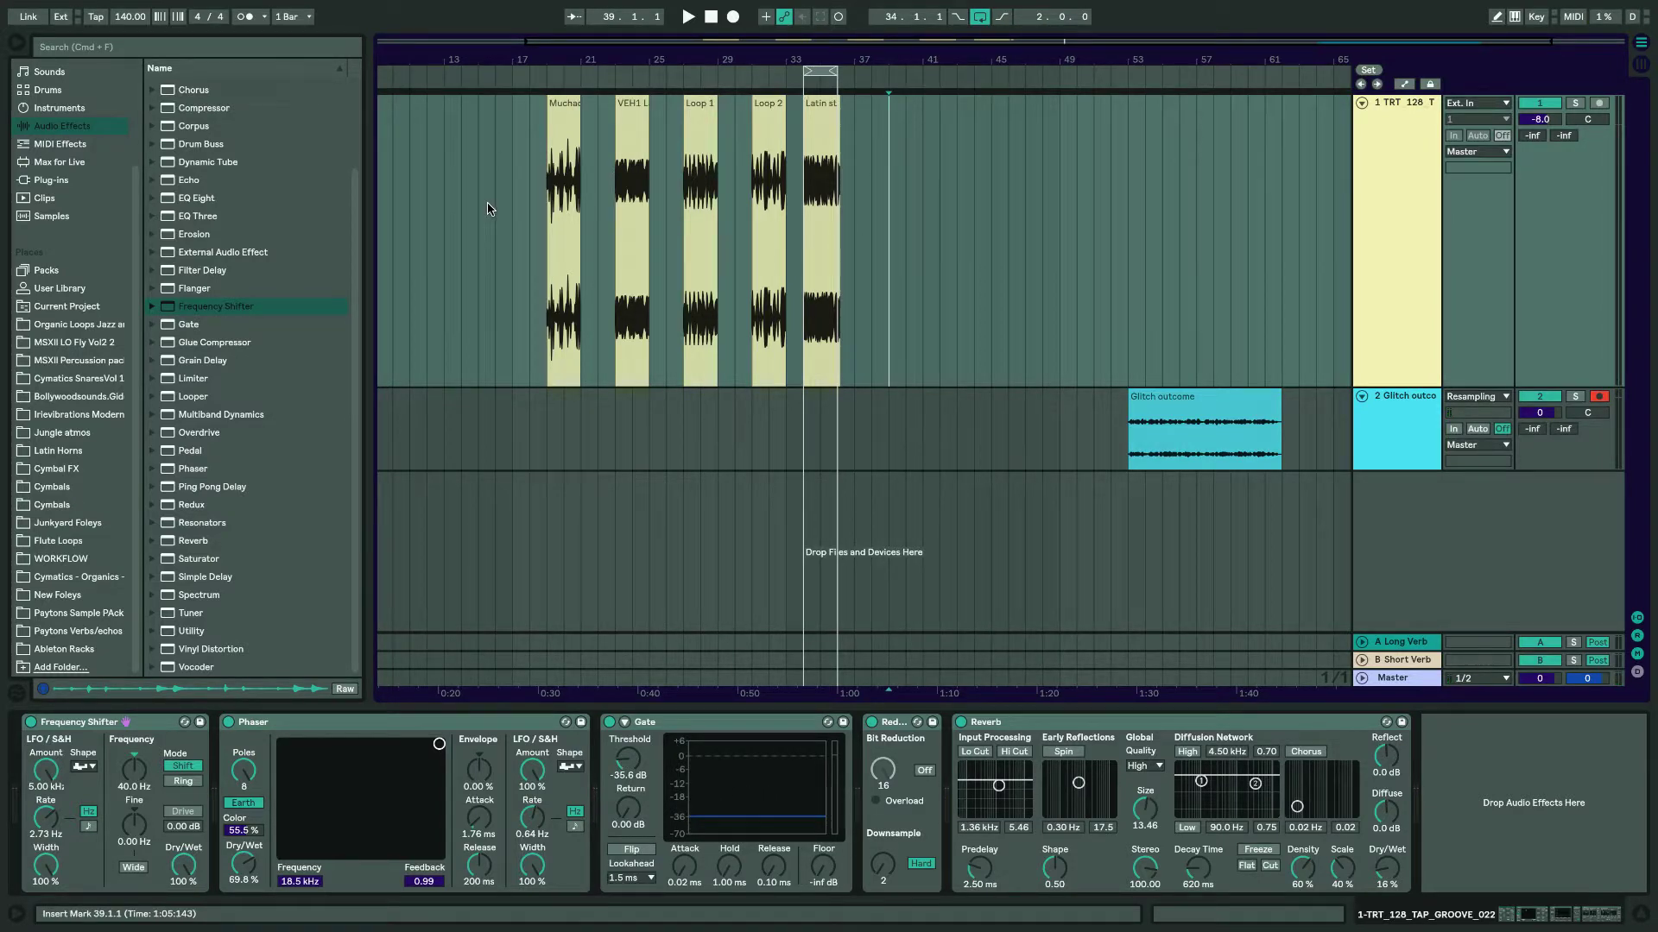
{"action": "left_click", "coordinate": [774, 204]}
{"action": "scroll", "coordinate": [207, 468], "scroll_direction": "up", "scroll_amount": 3}
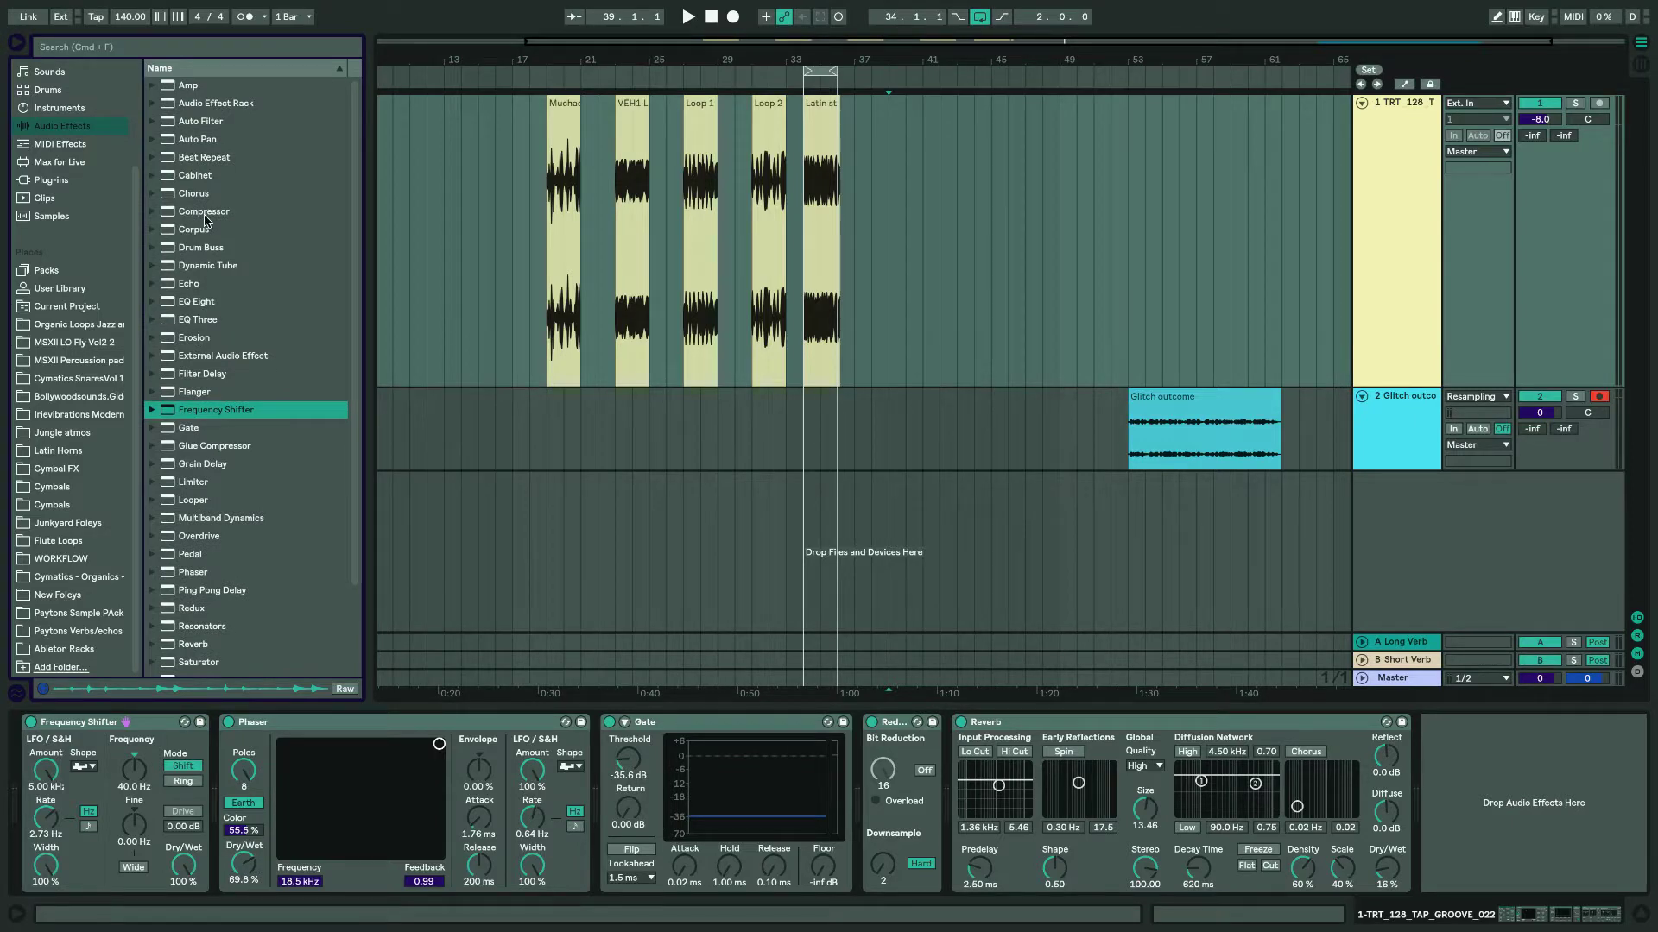
Add Auto Pan after the Reverb with its amount at 76.2%, and play the Latin style clip.
{"action": "left_click", "coordinate": [191, 142]}
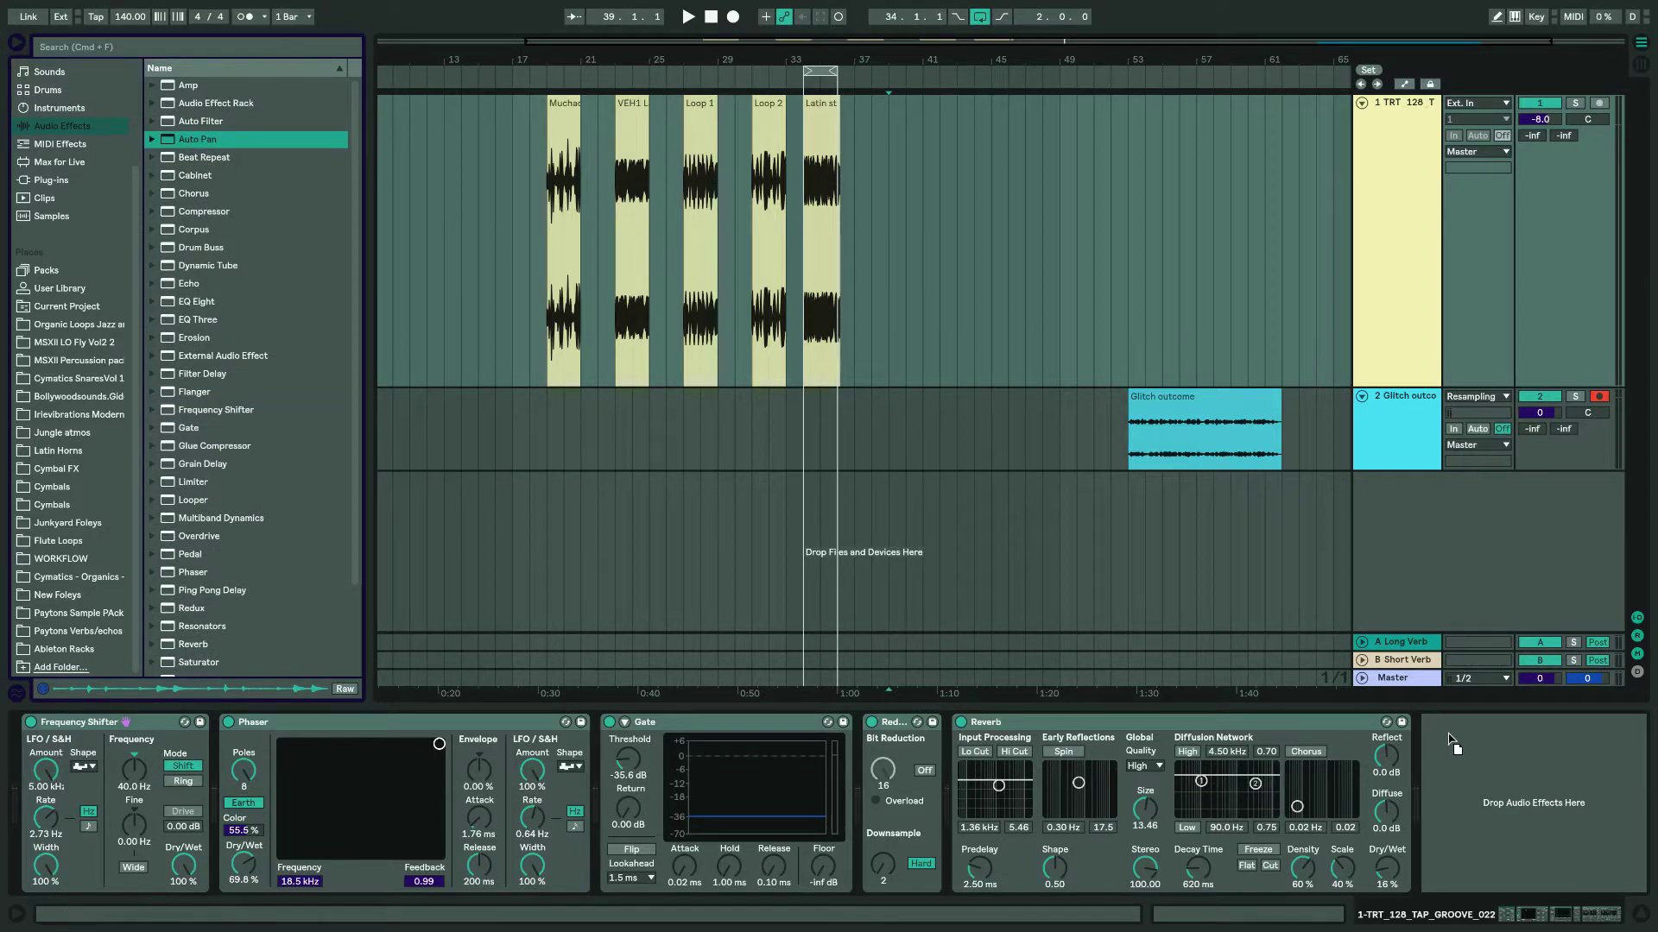
{"action": "left_click_drag", "start_coordinate": [1450, 742], "coordinate": [1471, 764]}
{"action": "left_click_drag", "start_coordinate": [1447, 819], "coordinate": [1448, 733]}
{"action": "key", "text": "space"}
{"action": "key", "text": "space"}
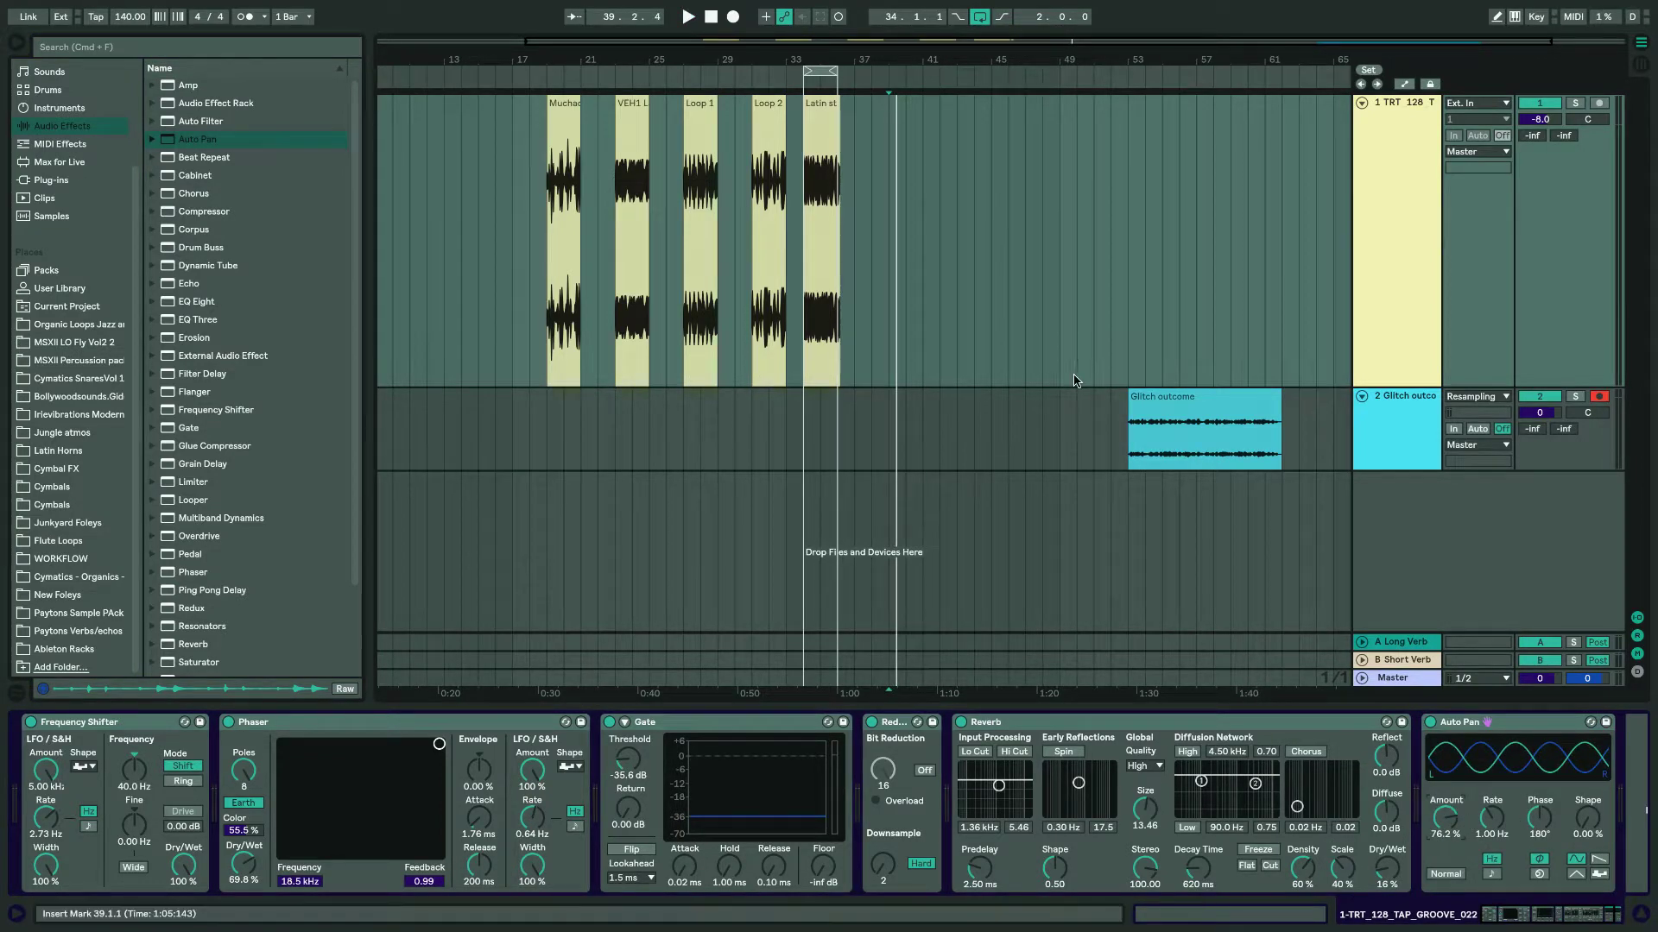
{"action": "left_click", "coordinate": [818, 131]}
{"action": "key", "text": "space"}
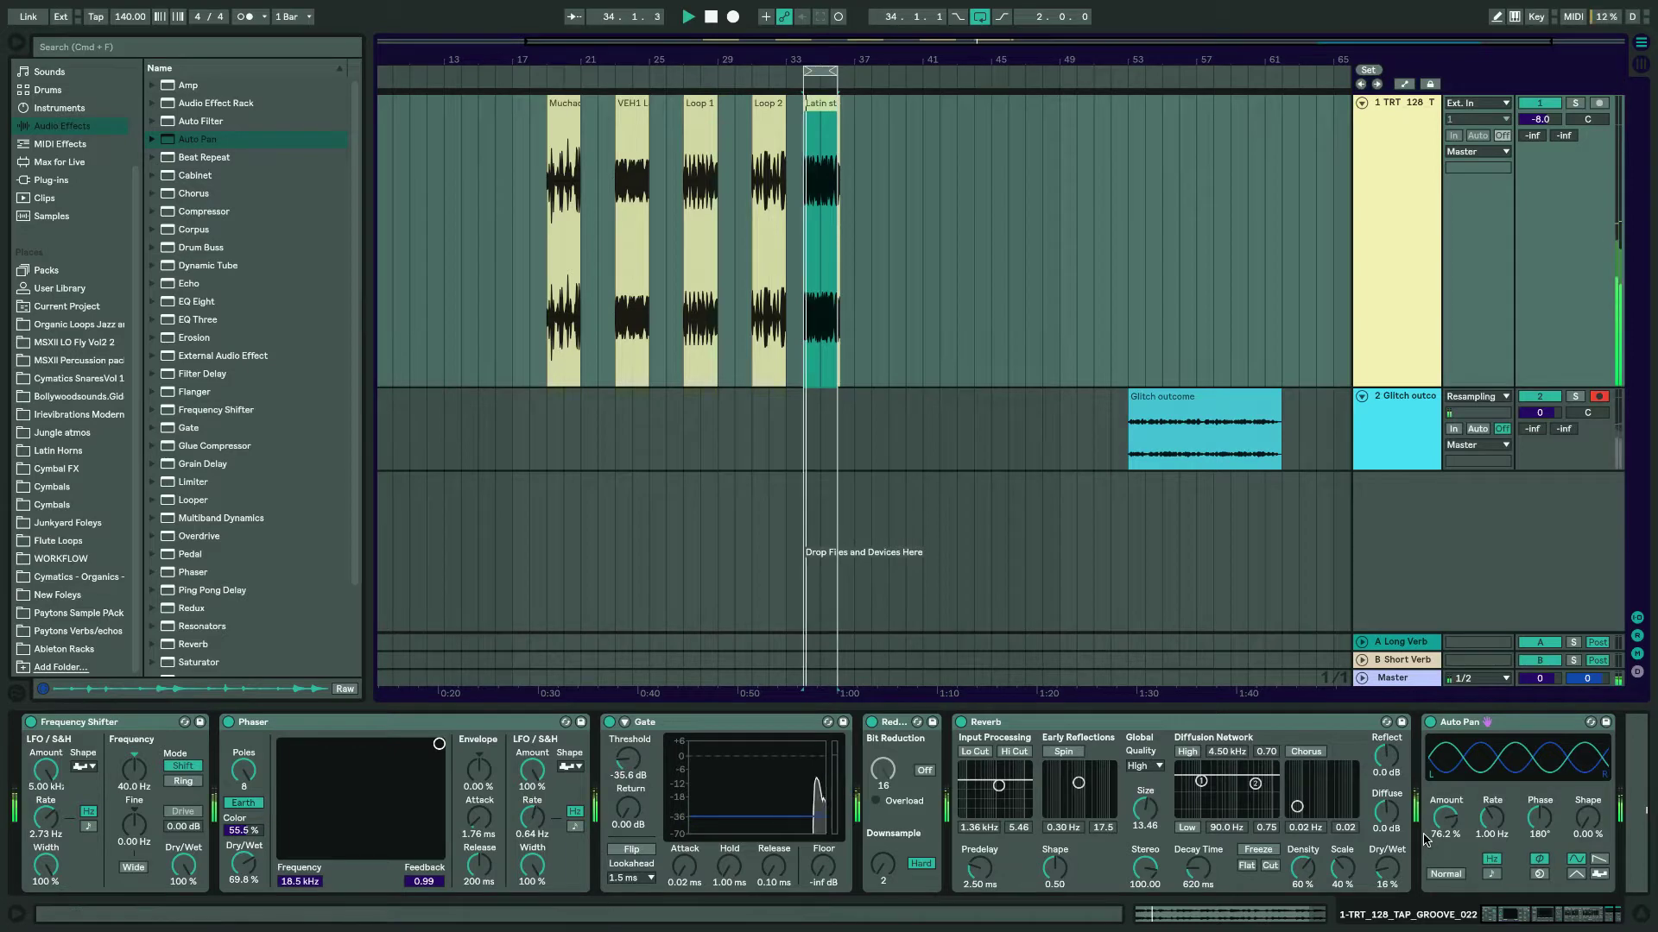
Try the Auto Pan's random waveform with the amount at 47.6% and the rate at 0.21 Hz.
{"action": "left_click_drag", "start_coordinate": [1447, 825], "coordinate": [1447, 823]}
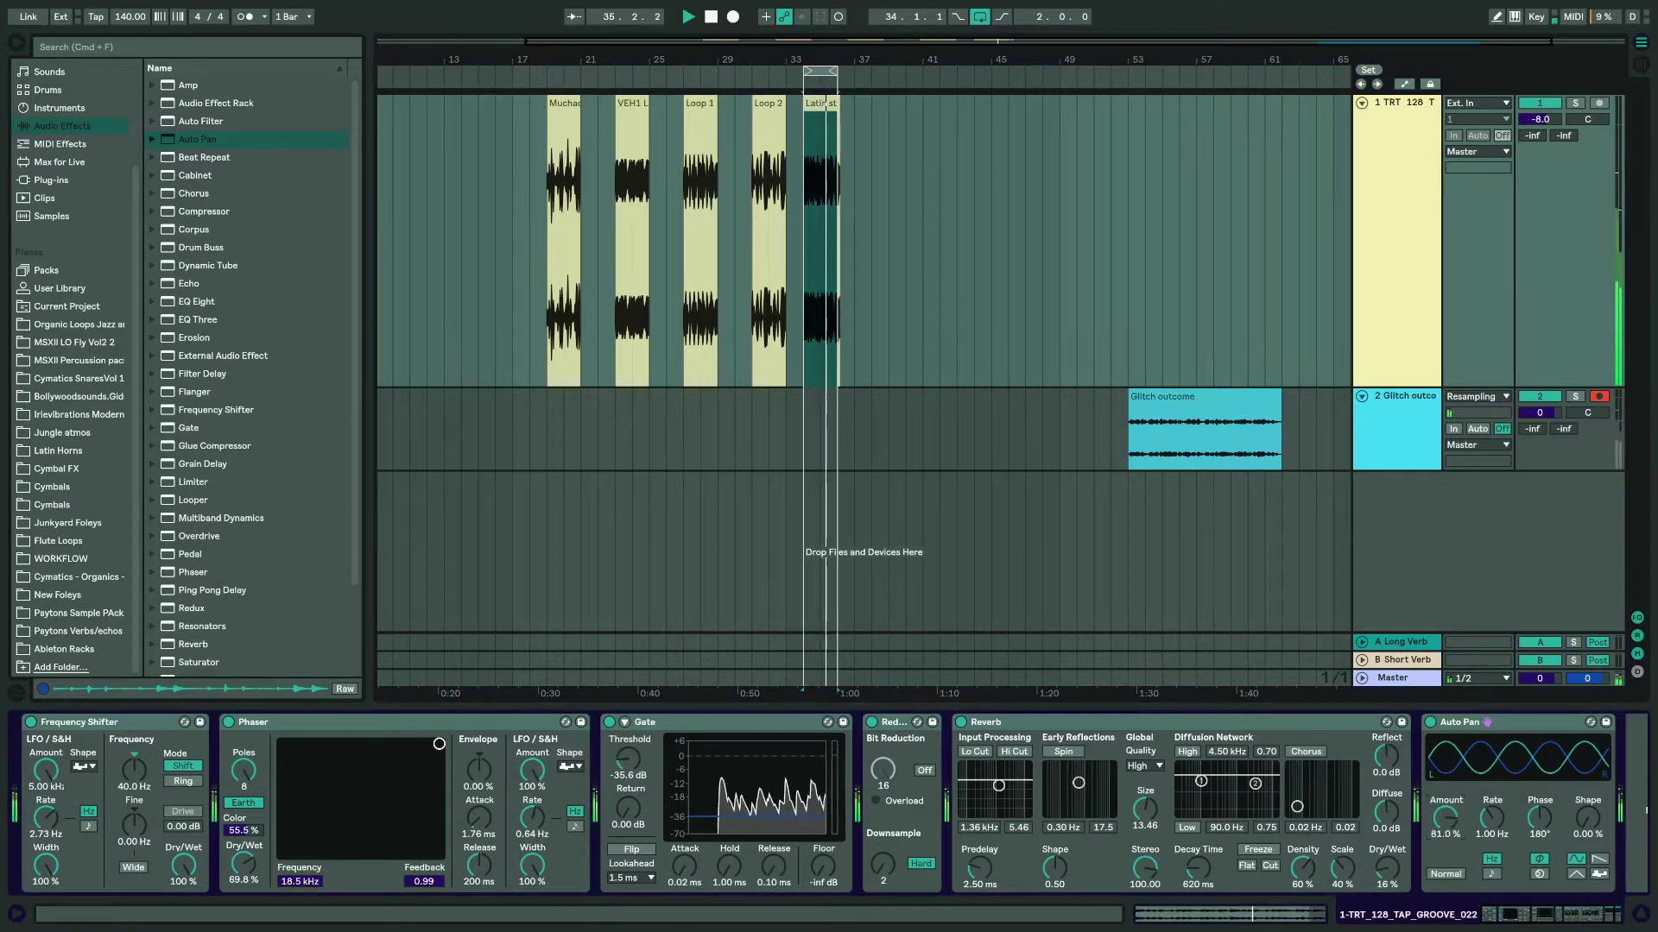
{"action": "left_click", "coordinate": [1598, 874]}
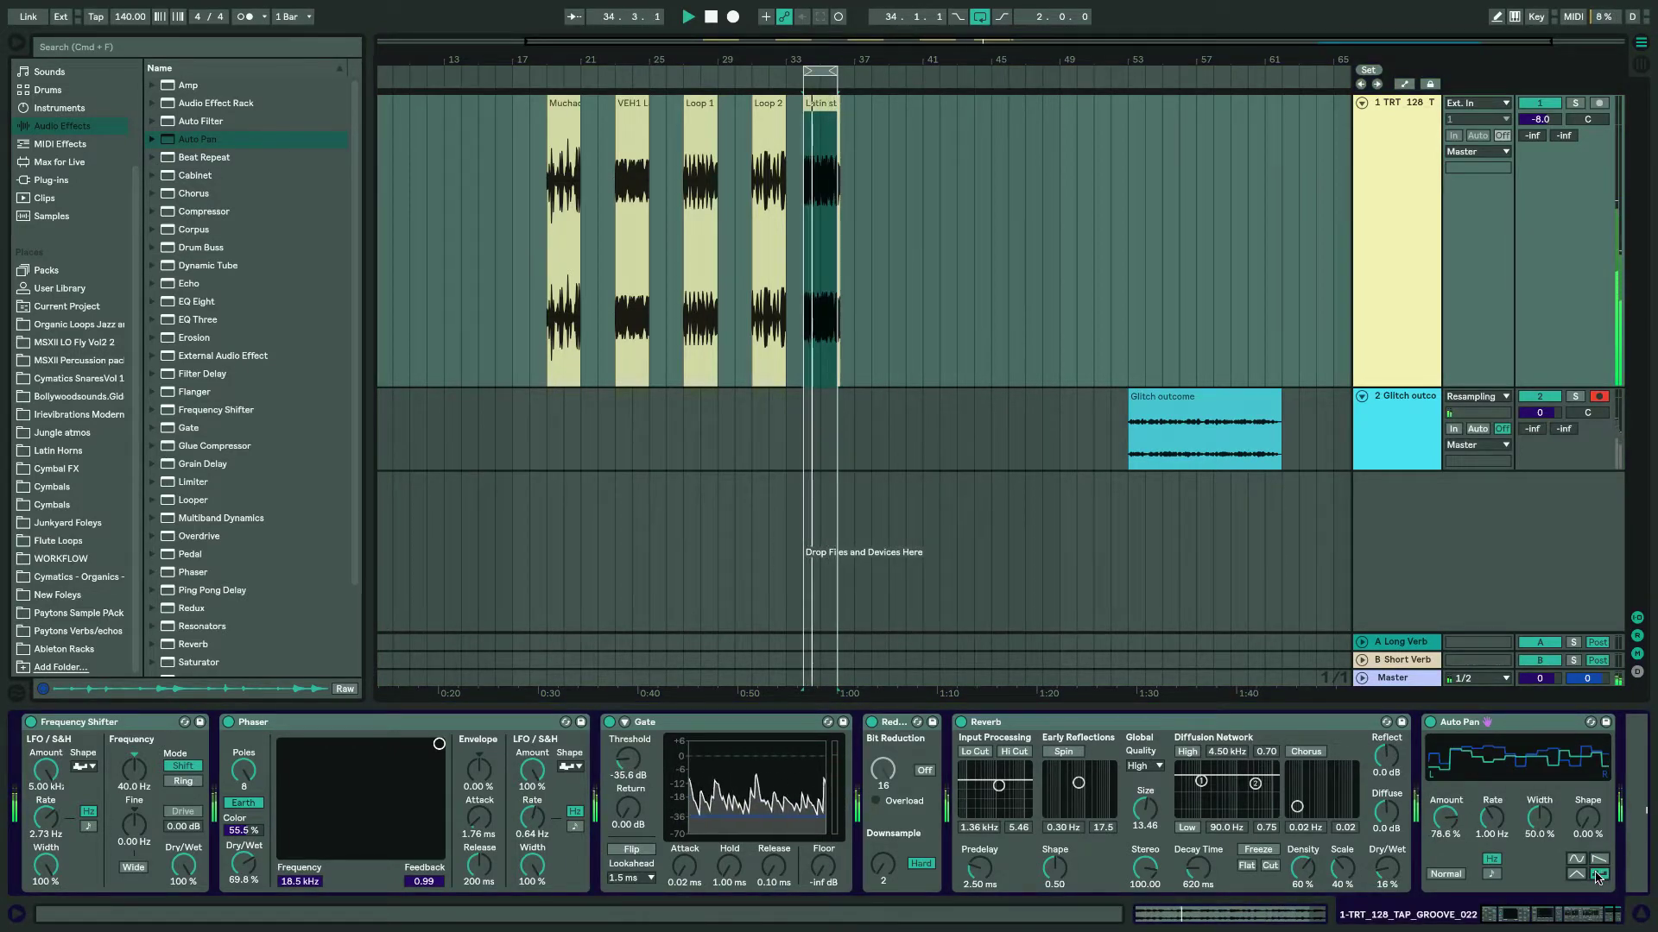
{"action": "left_click_drag", "start_coordinate": [1433, 820], "coordinate": [1435, 918]}
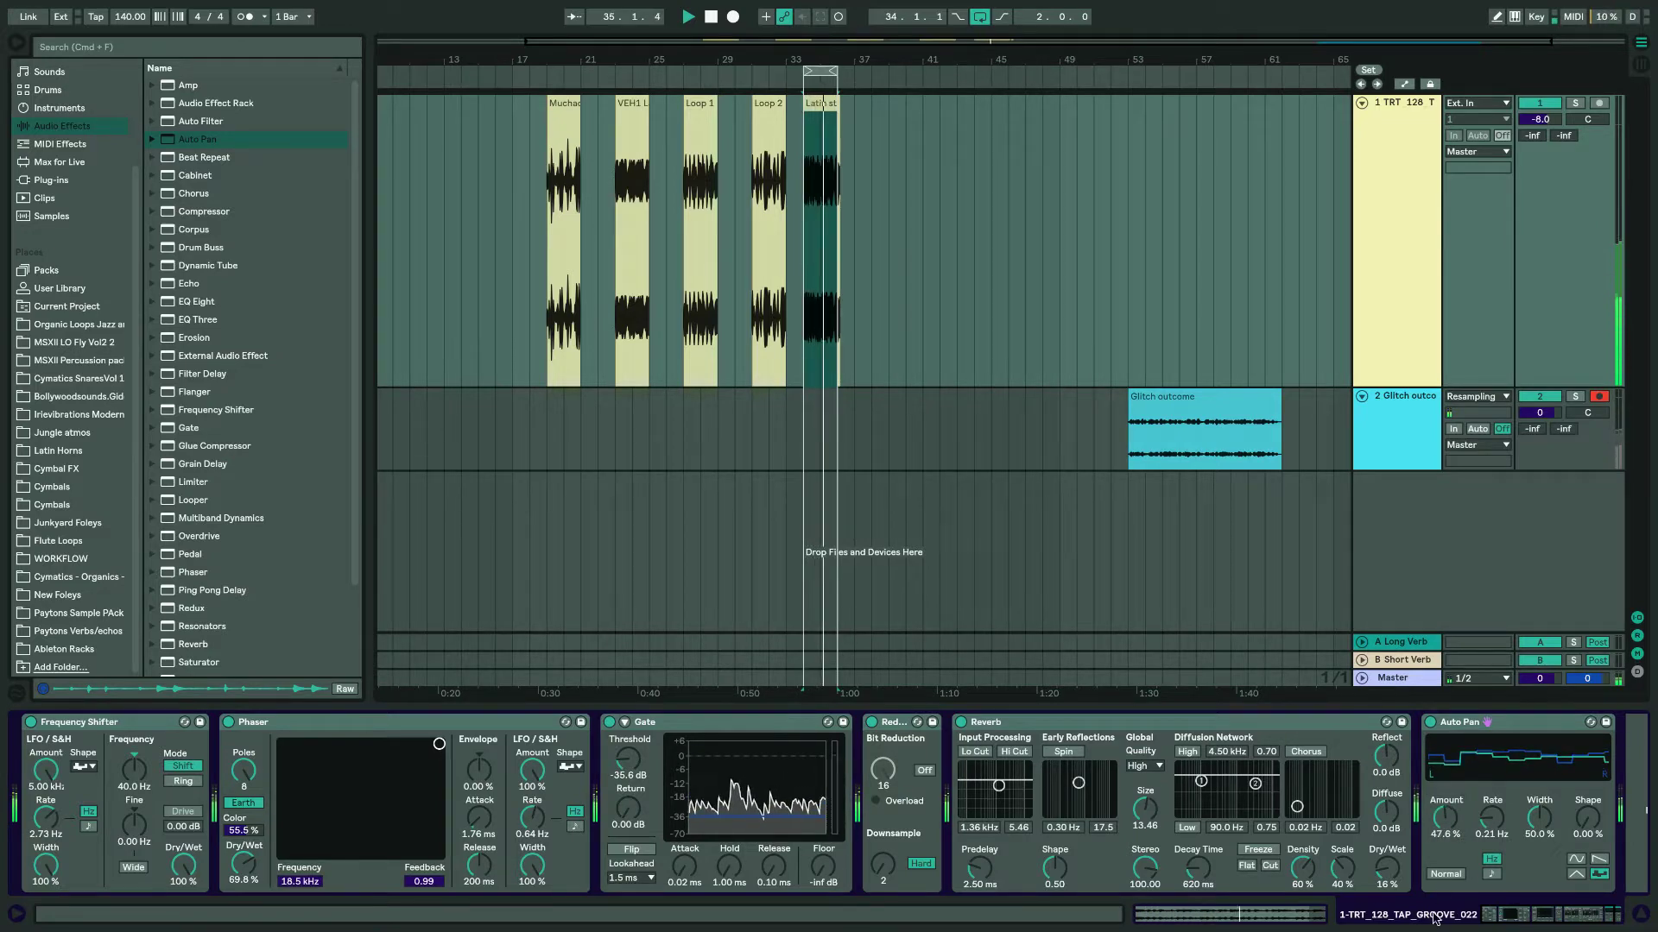
Set the Auto Pan to a sine wave with amount 70.6%, rate 0.73 Hz and shape 10.3%, and the Phaser to 945 Hz with feedback 0.97.
{"action": "left_click", "coordinate": [1576, 859]}
{"action": "left_click_drag", "start_coordinate": [1446, 817], "coordinate": [1492, 871]}
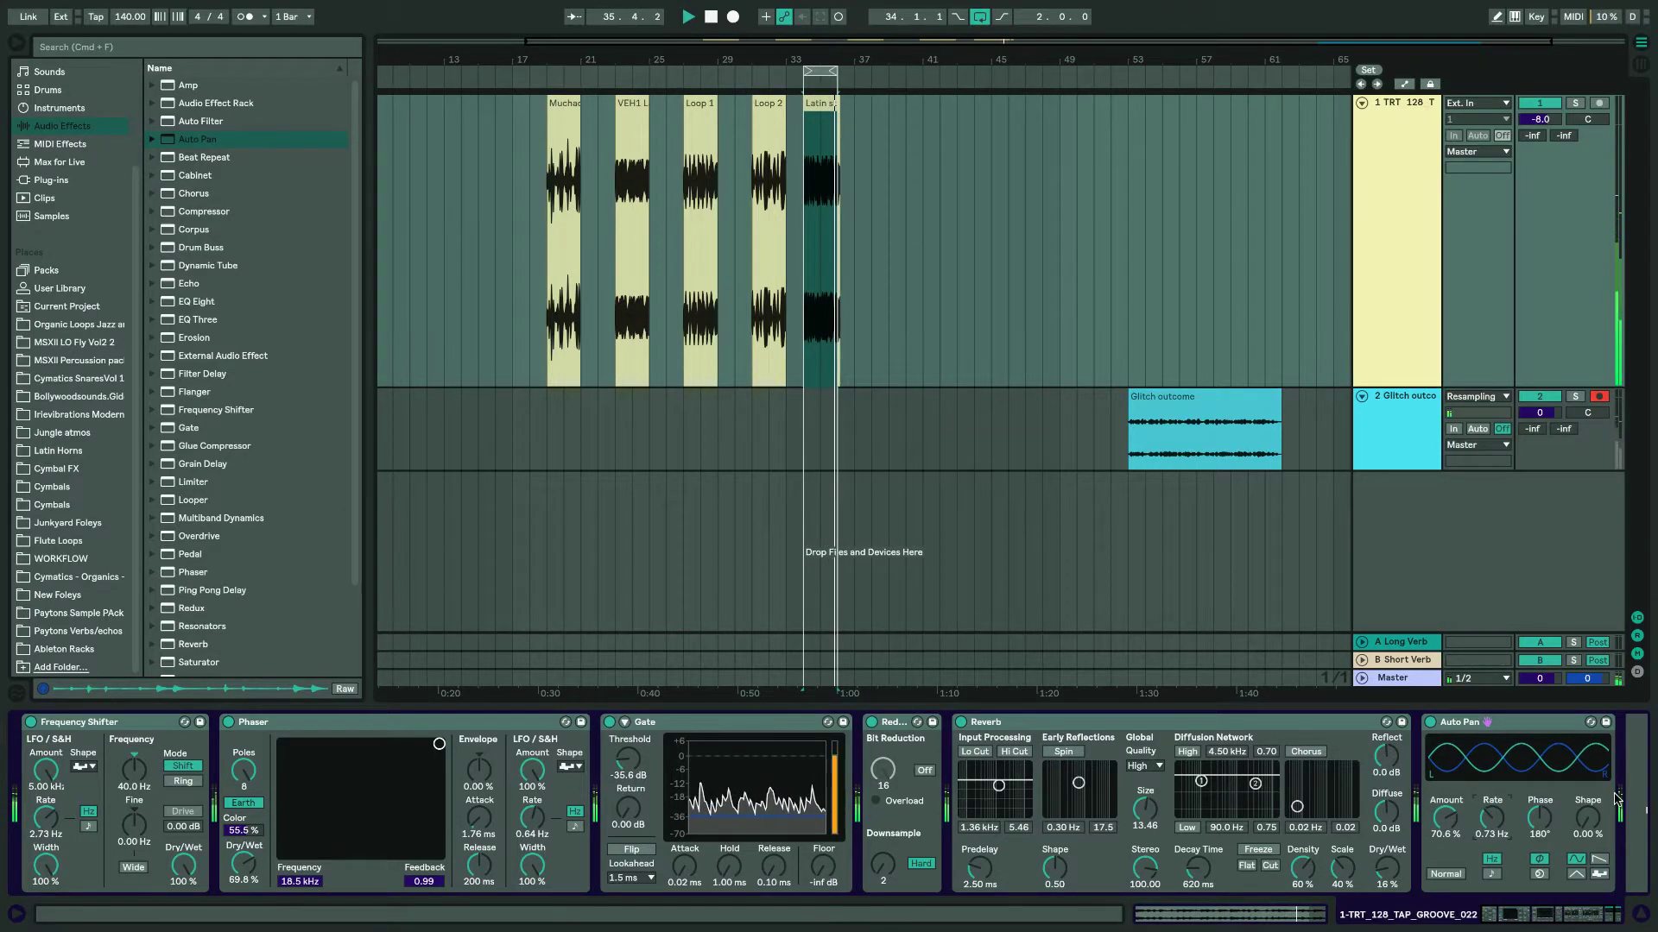
{"action": "mouse_move", "coordinate": [1593, 819]}
{"action": "left_mouse_down"}
{"action": "mouse_move", "coordinate": [1593, 773]}
{"action": "mouse_move", "coordinate": [1594, 790]}
{"action": "left_mouse_up"}
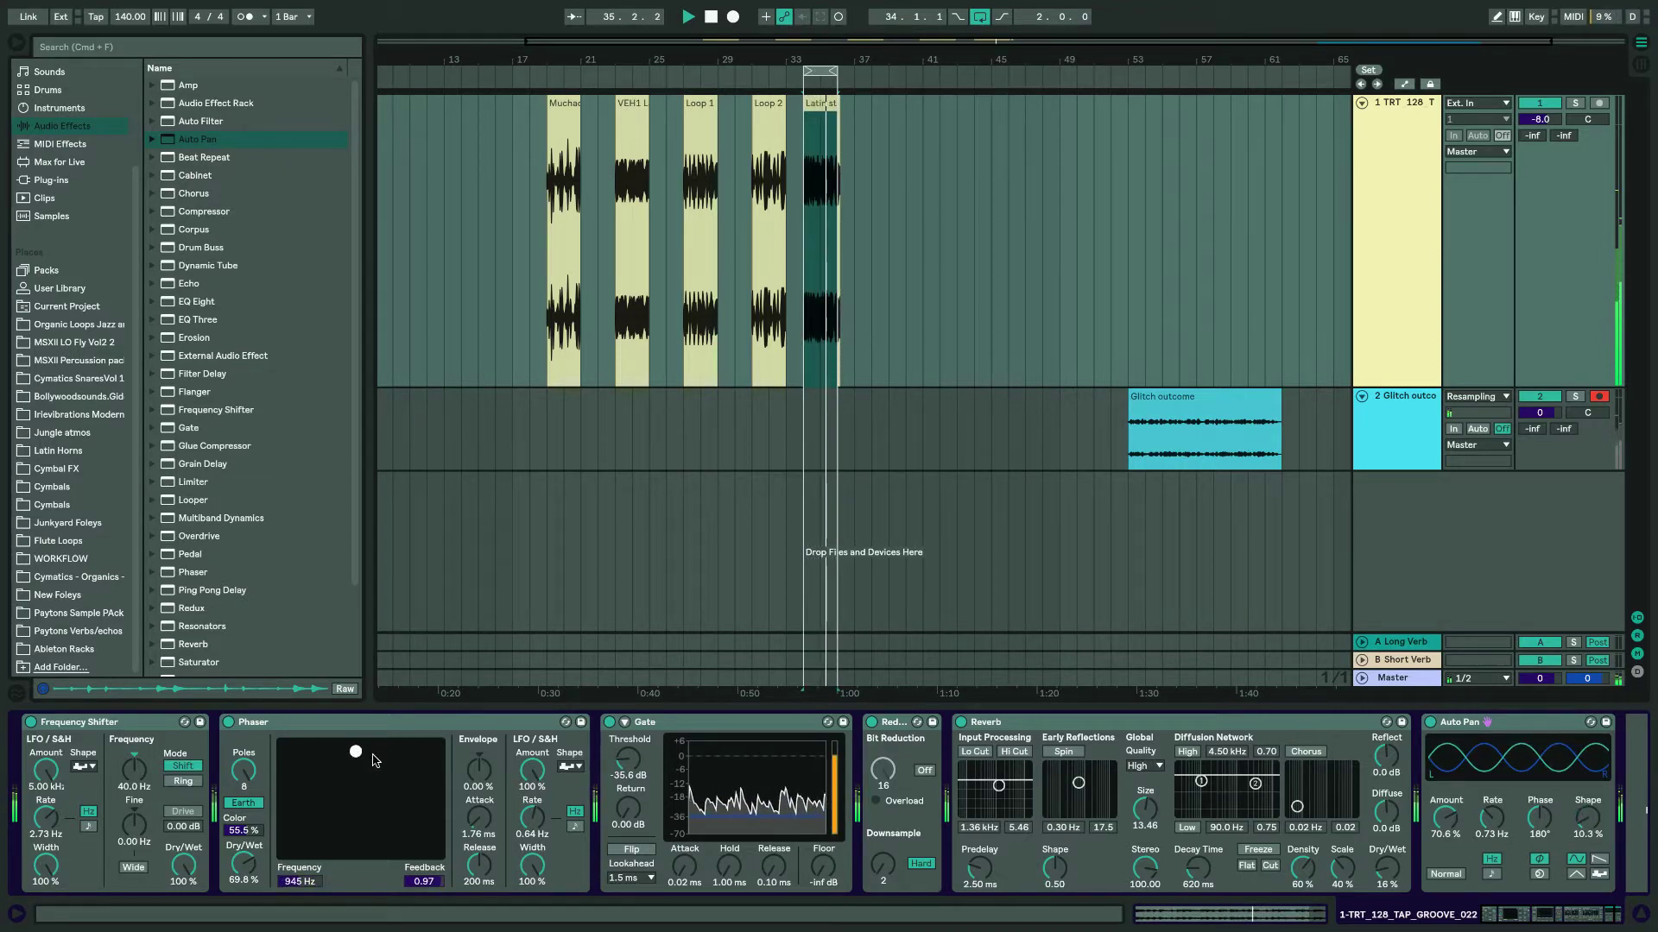
Set the Gate threshold to -22.8 dB, stop playback and place the insert marker at bar 48.
{"action": "left_click_drag", "start_coordinate": [628, 760], "coordinate": [627, 739]}
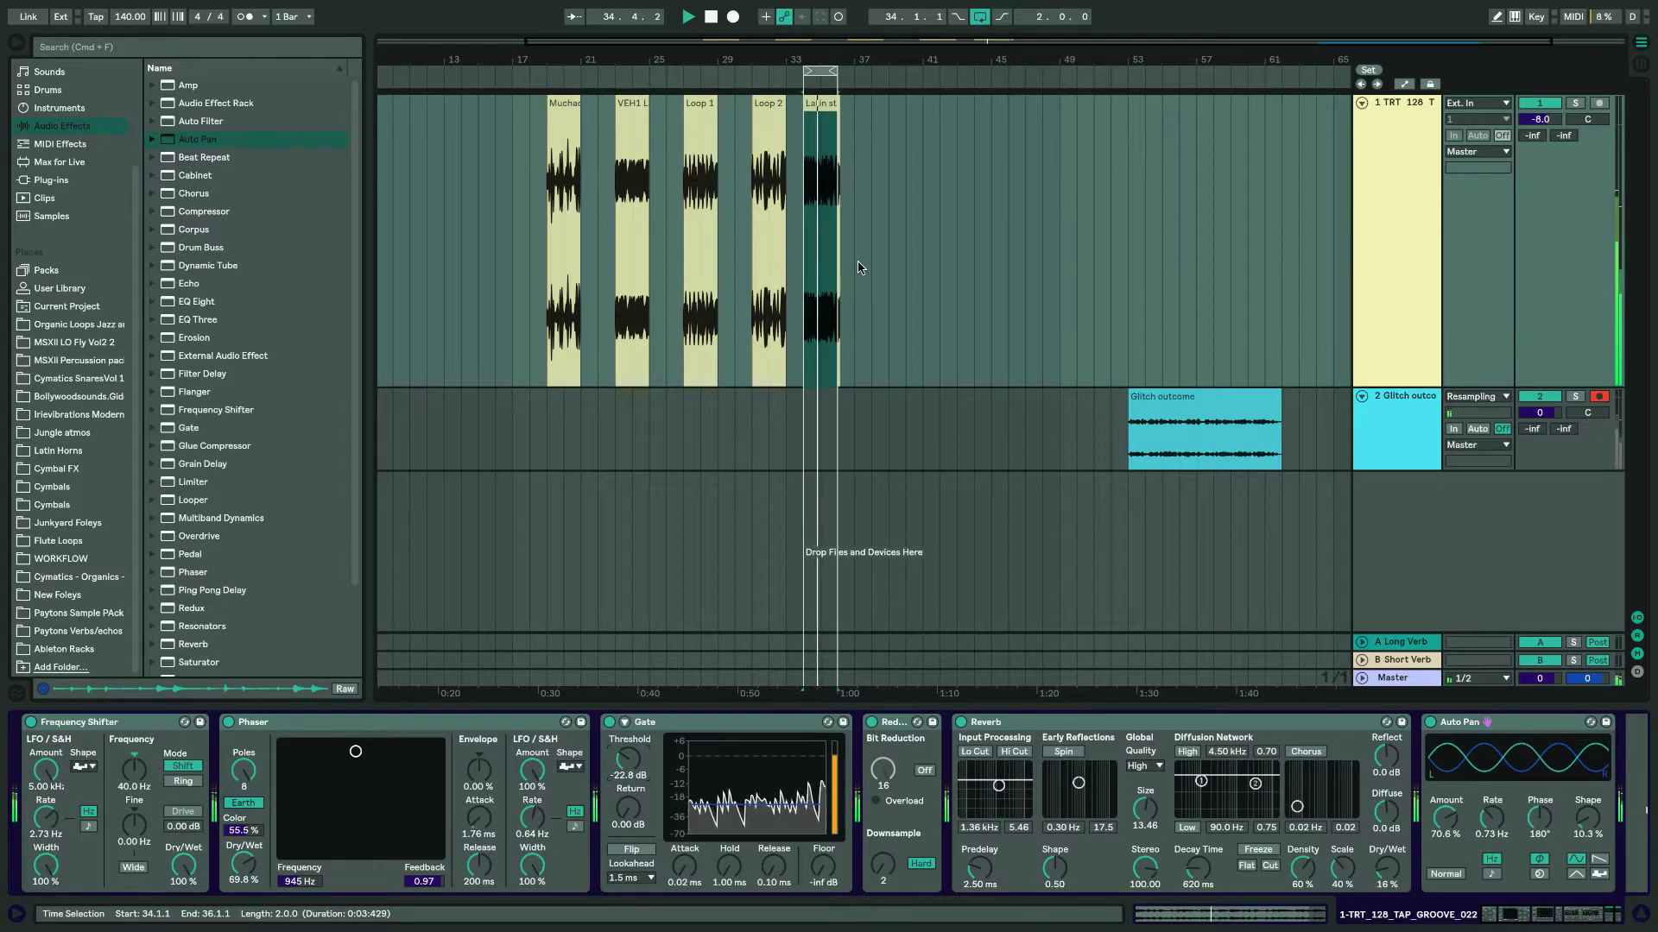
{"action": "key", "text": "space"}
{"action": "left_click", "coordinate": [1042, 285]}
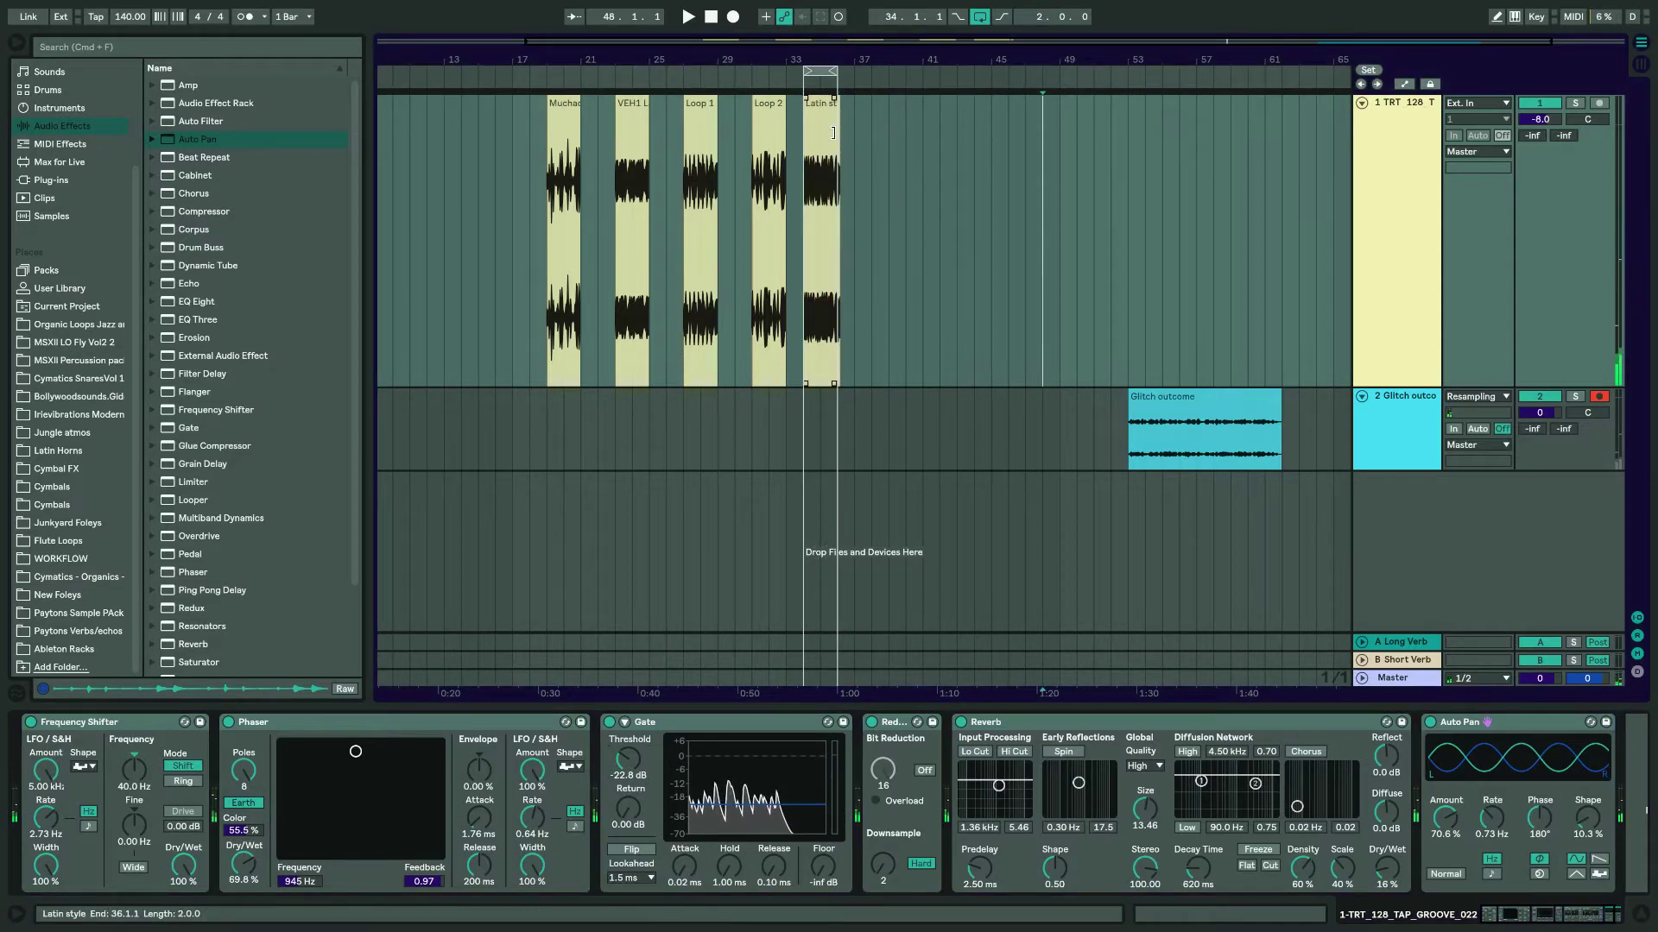
Open the Glitch outcome clip's sample settings and locate its source file in the browser.
{"action": "left_click", "coordinate": [1200, 402]}
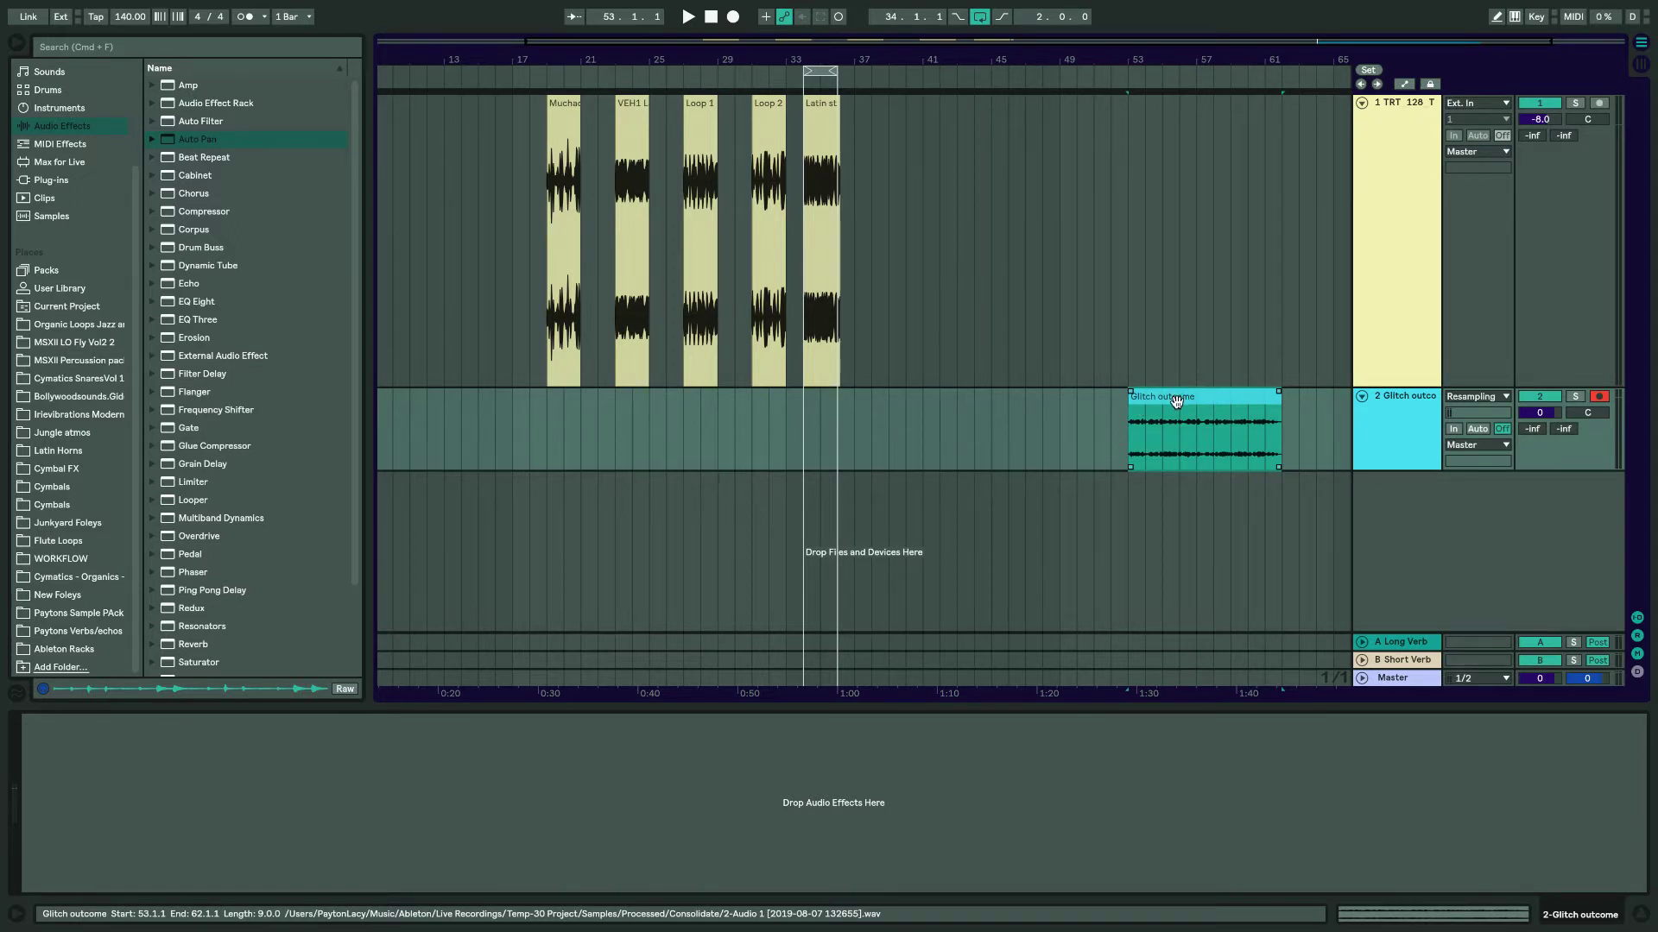
{"action": "right_click", "coordinate": [1176, 403]}
{"action": "left_click", "coordinate": [1152, 393]}
{"action": "double_click", "coordinate": [1160, 399]}
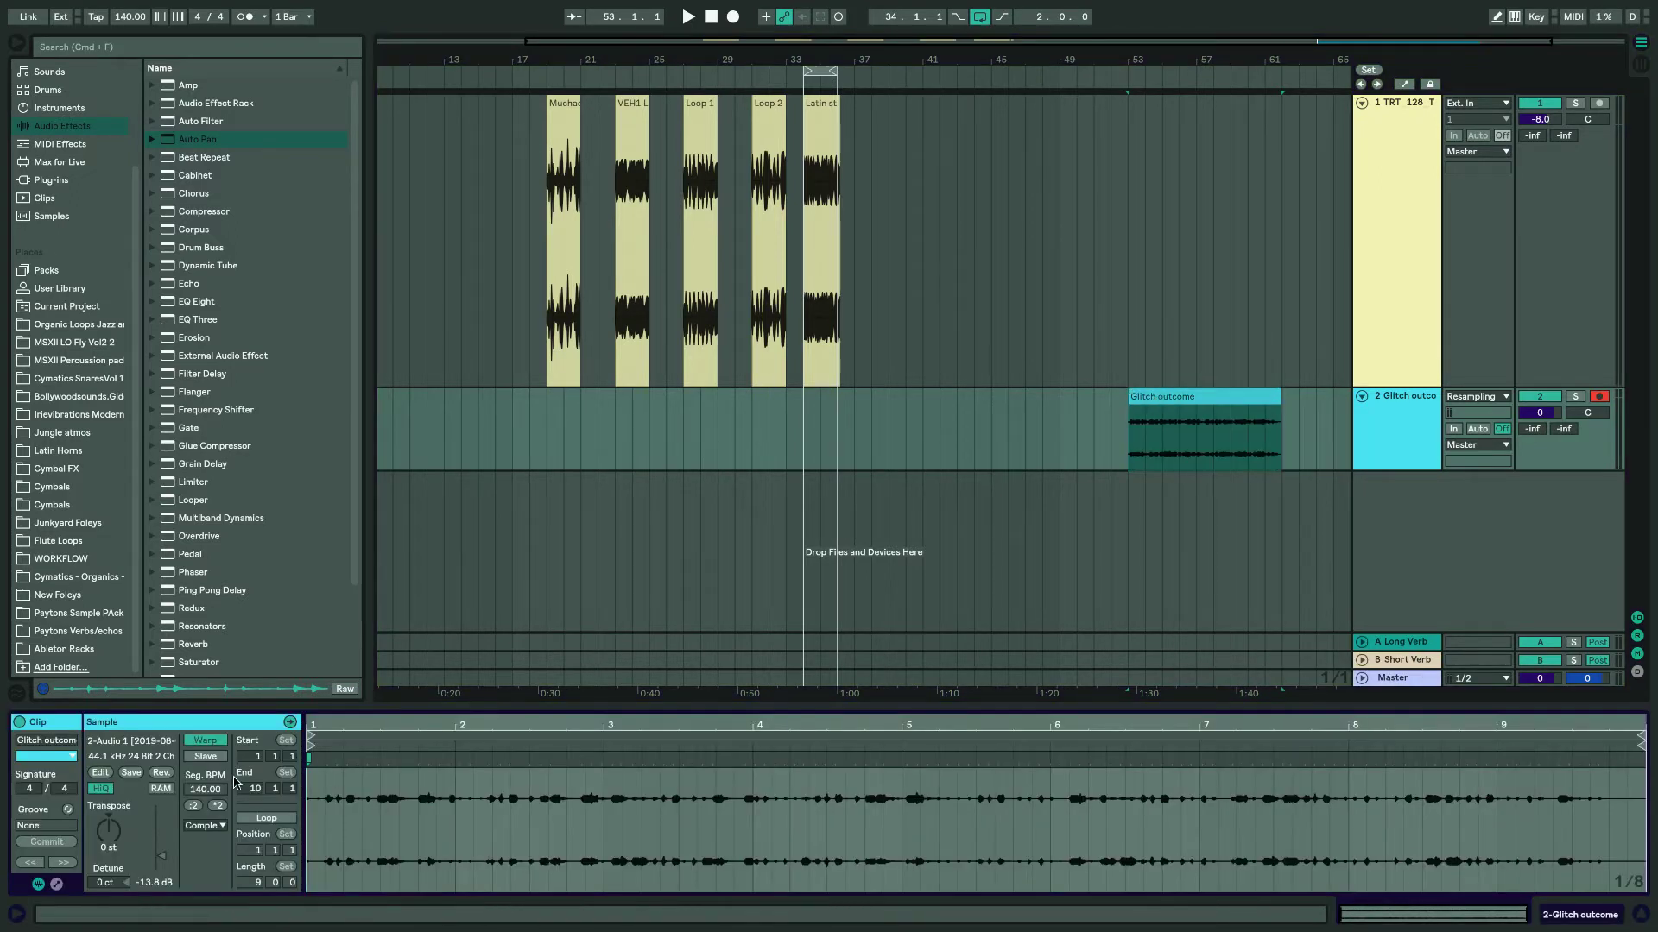
{"action": "left_click", "coordinate": [141, 741]}
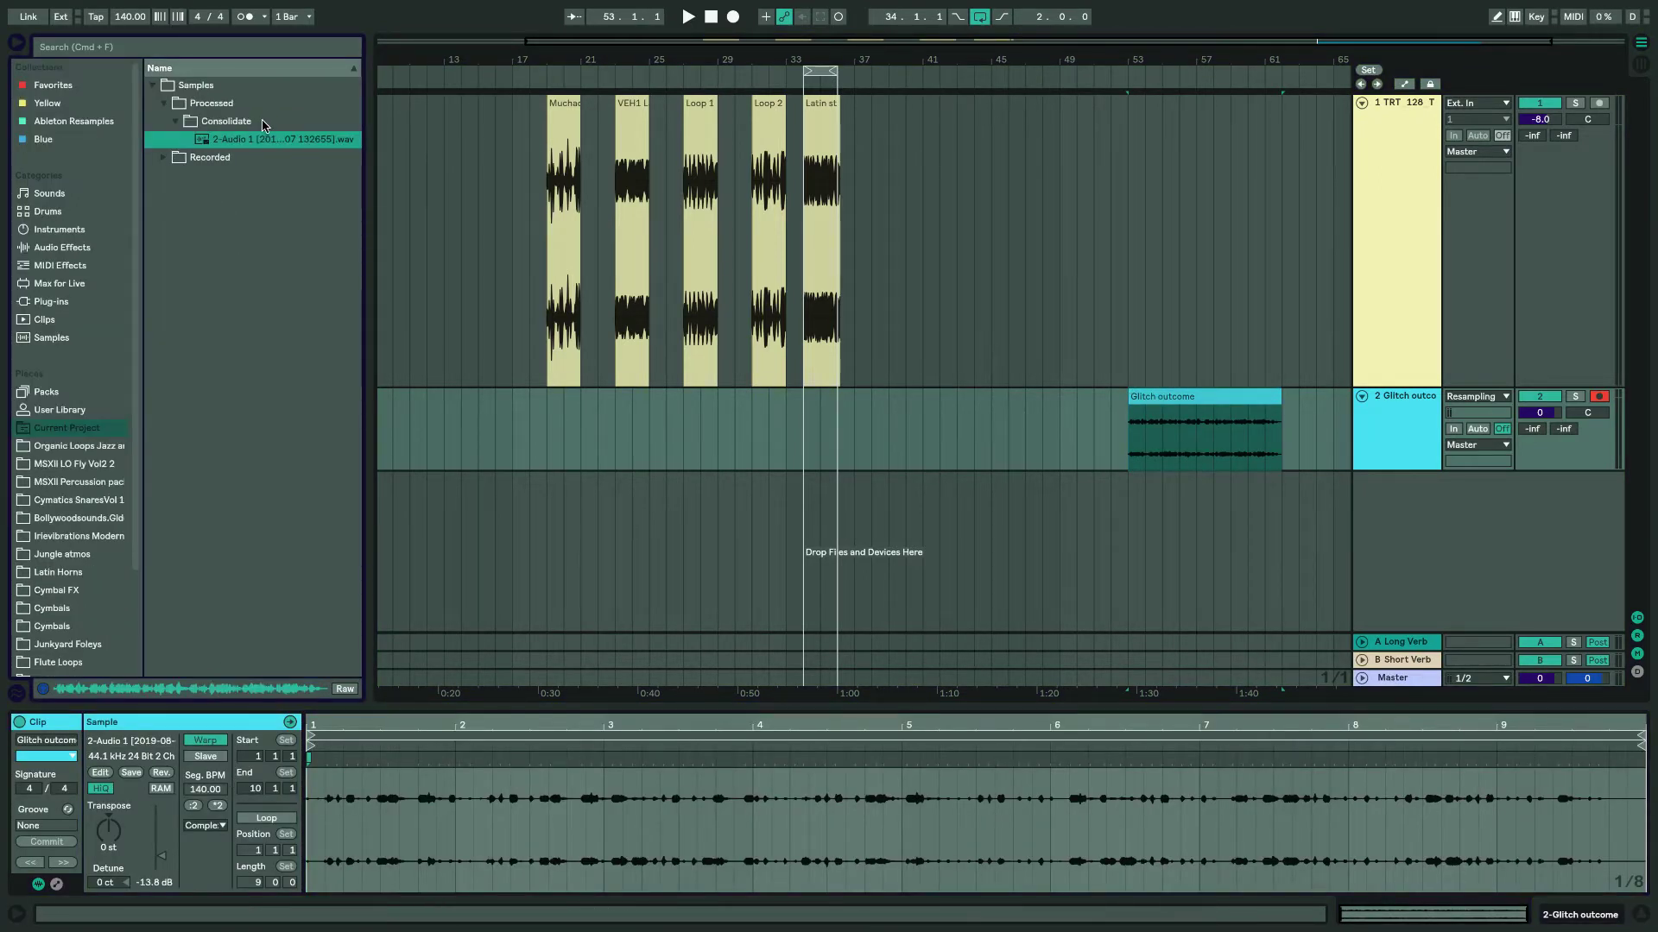
Rename the consolidated audio file of the Glitch outcome clip as "Glitch loop".
{"action": "right_click", "coordinate": [234, 143]}
{"action": "left_click", "coordinate": [285, 165]}
{"action": "type", "text": "Glitch loop"}
{"action": "key", "text": "Return"}
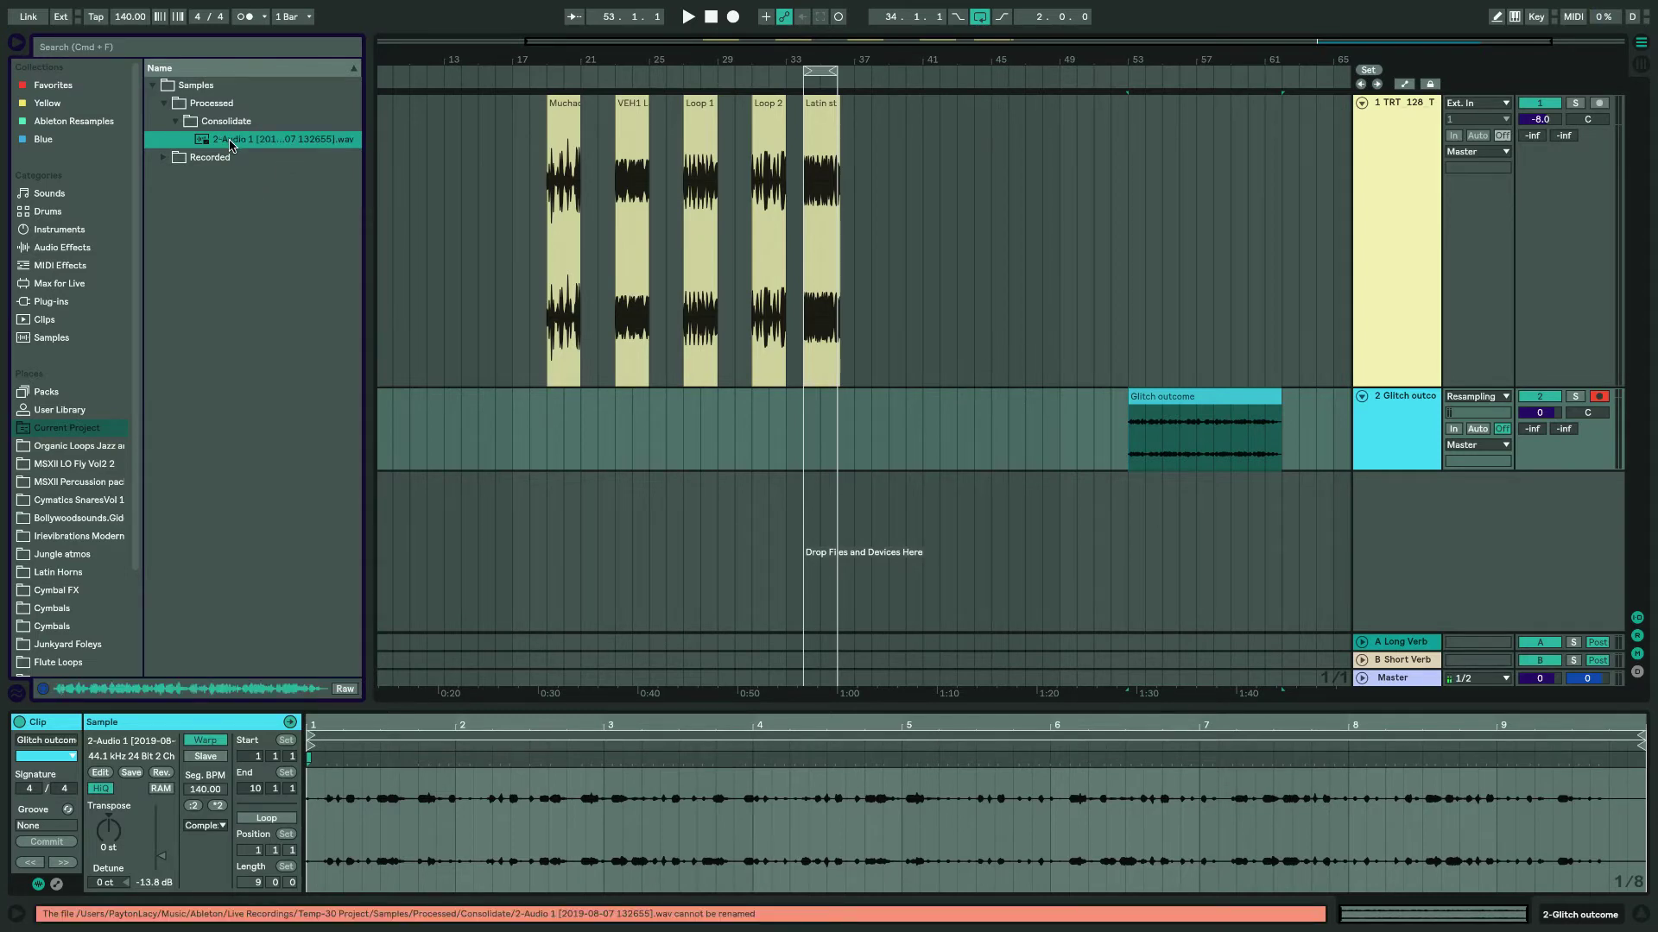
{"action": "key", "text": "super+r"}
{"action": "type", "text": "G"}
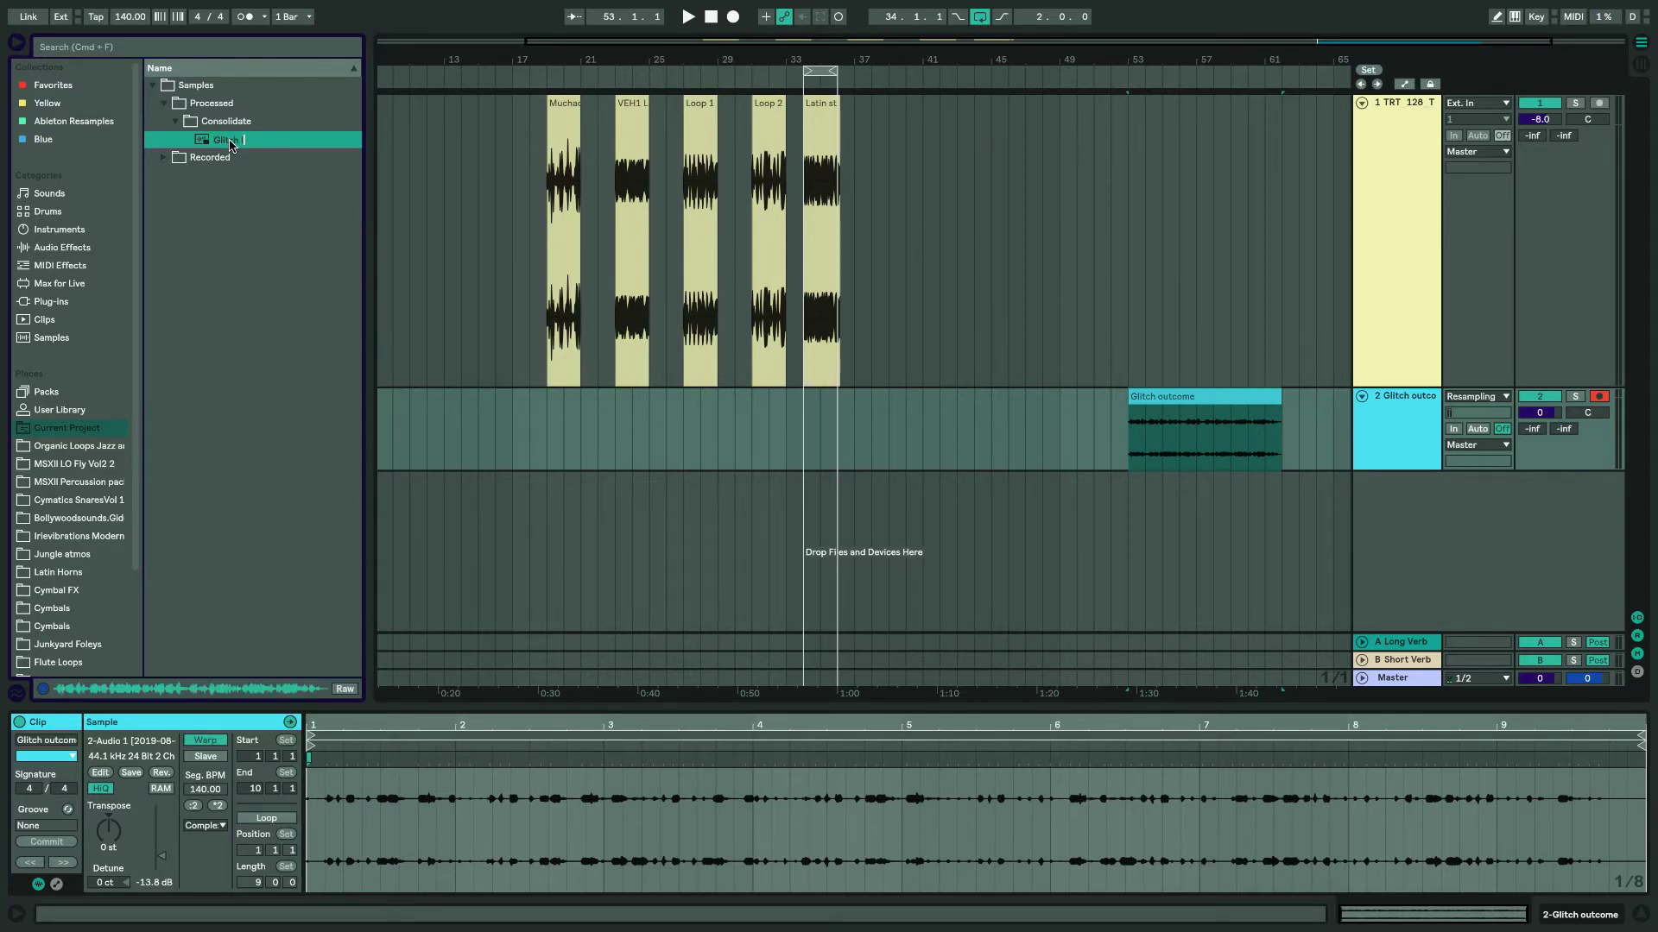
{"action": "key", "text": "Return"}
Carry the Glitch loop file to the personal sample pack folder, collapse its loops subfolder to view the categories, and clear the clip selection.
{"action": "left_click_drag", "start_coordinate": [231, 145], "coordinate": [105, 620]}
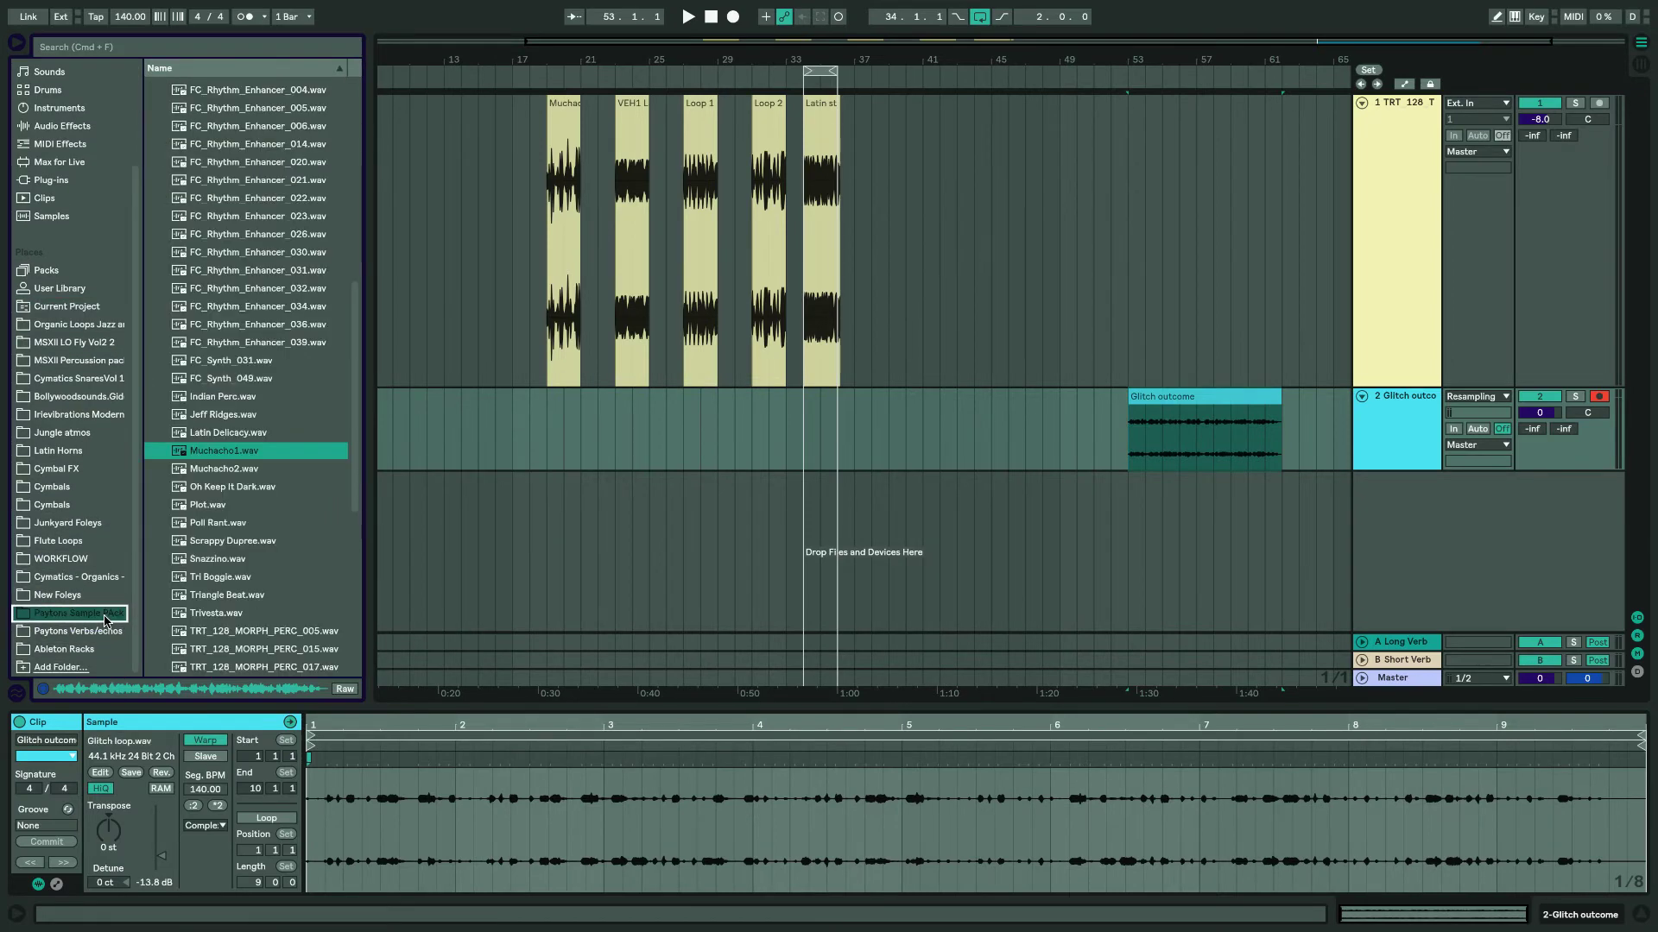
{"action": "left_click_drag", "start_coordinate": [246, 328], "coordinate": [245, 328]}
{"action": "scroll", "coordinate": [249, 411], "scroll_direction": "up", "scroll_amount": 8}
{"action": "scroll", "coordinate": [250, 411], "scroll_direction": "up", "scroll_amount": 6}
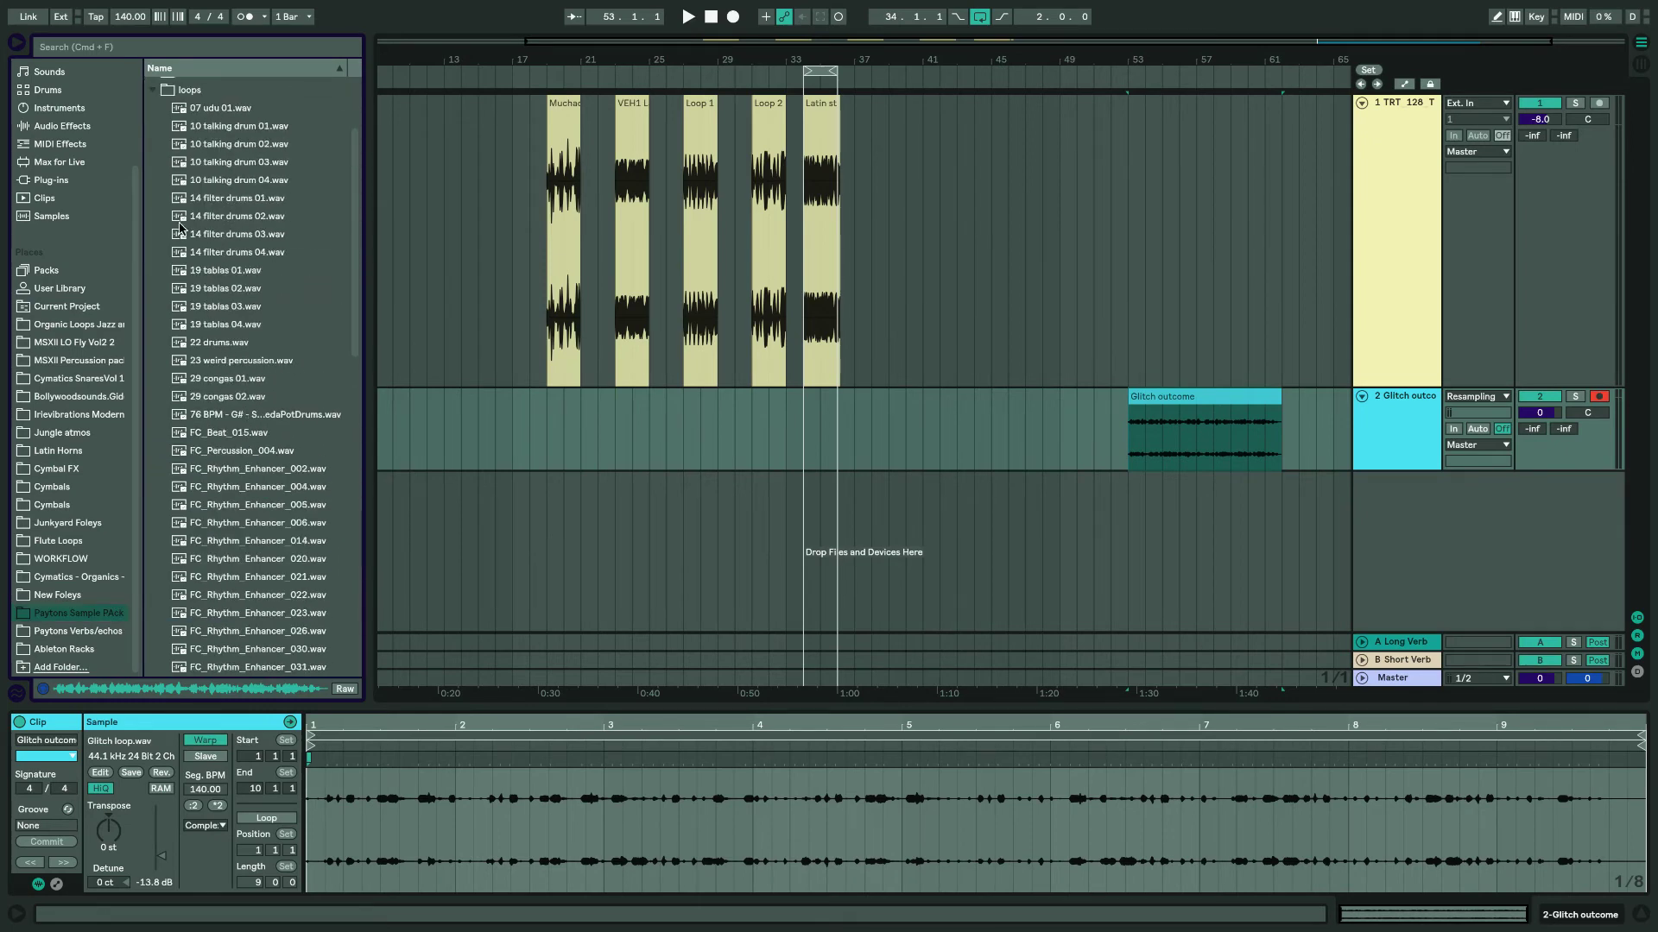
{"action": "left_click", "coordinate": [149, 166]}
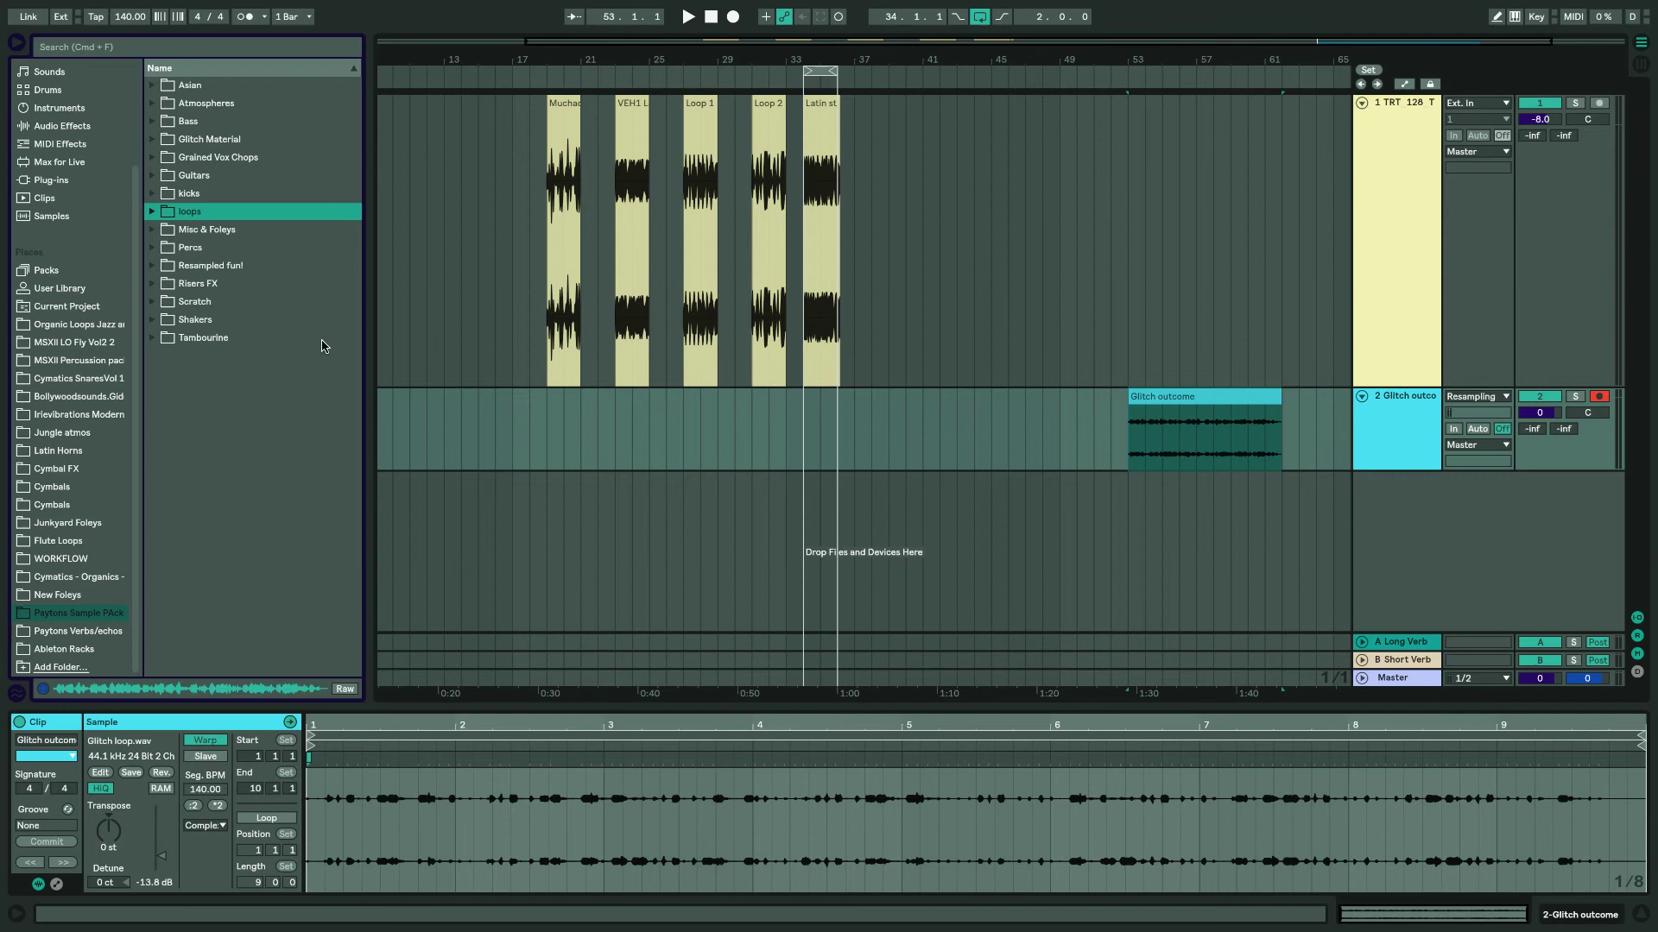
{"action": "left_click", "coordinate": [583, 442]}
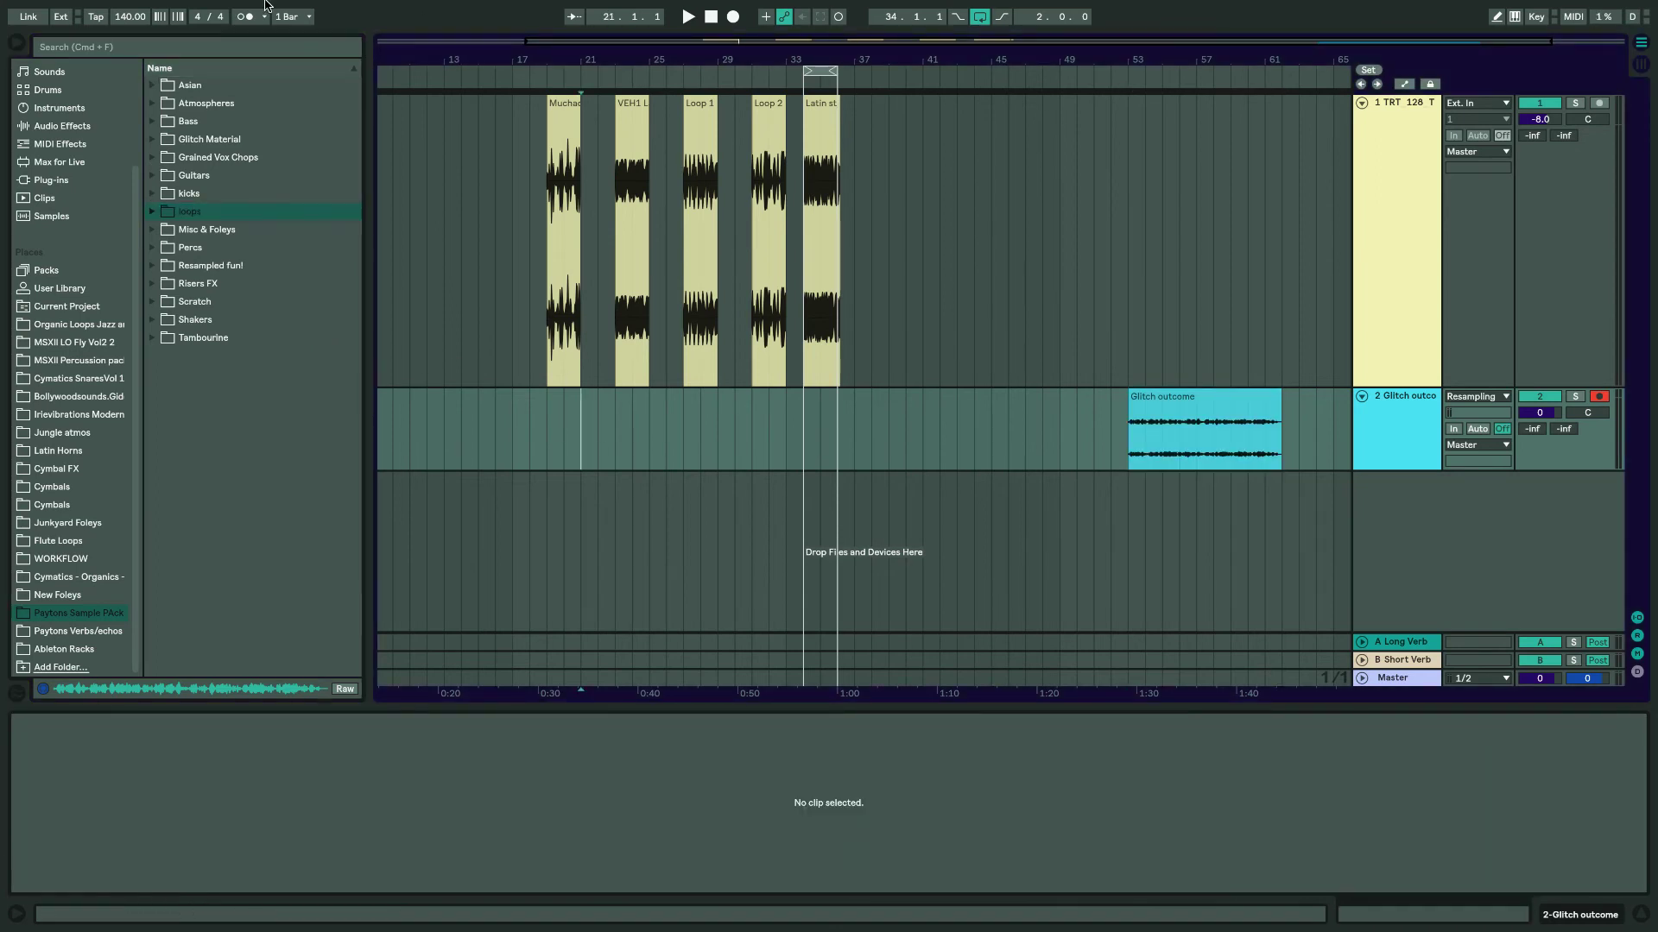
Exit full-screen mode and switch to the OBS window.
{"action": "mouse_move", "coordinate": [101, 5]}
{"action": "left_click", "coordinate": [46, 28]}
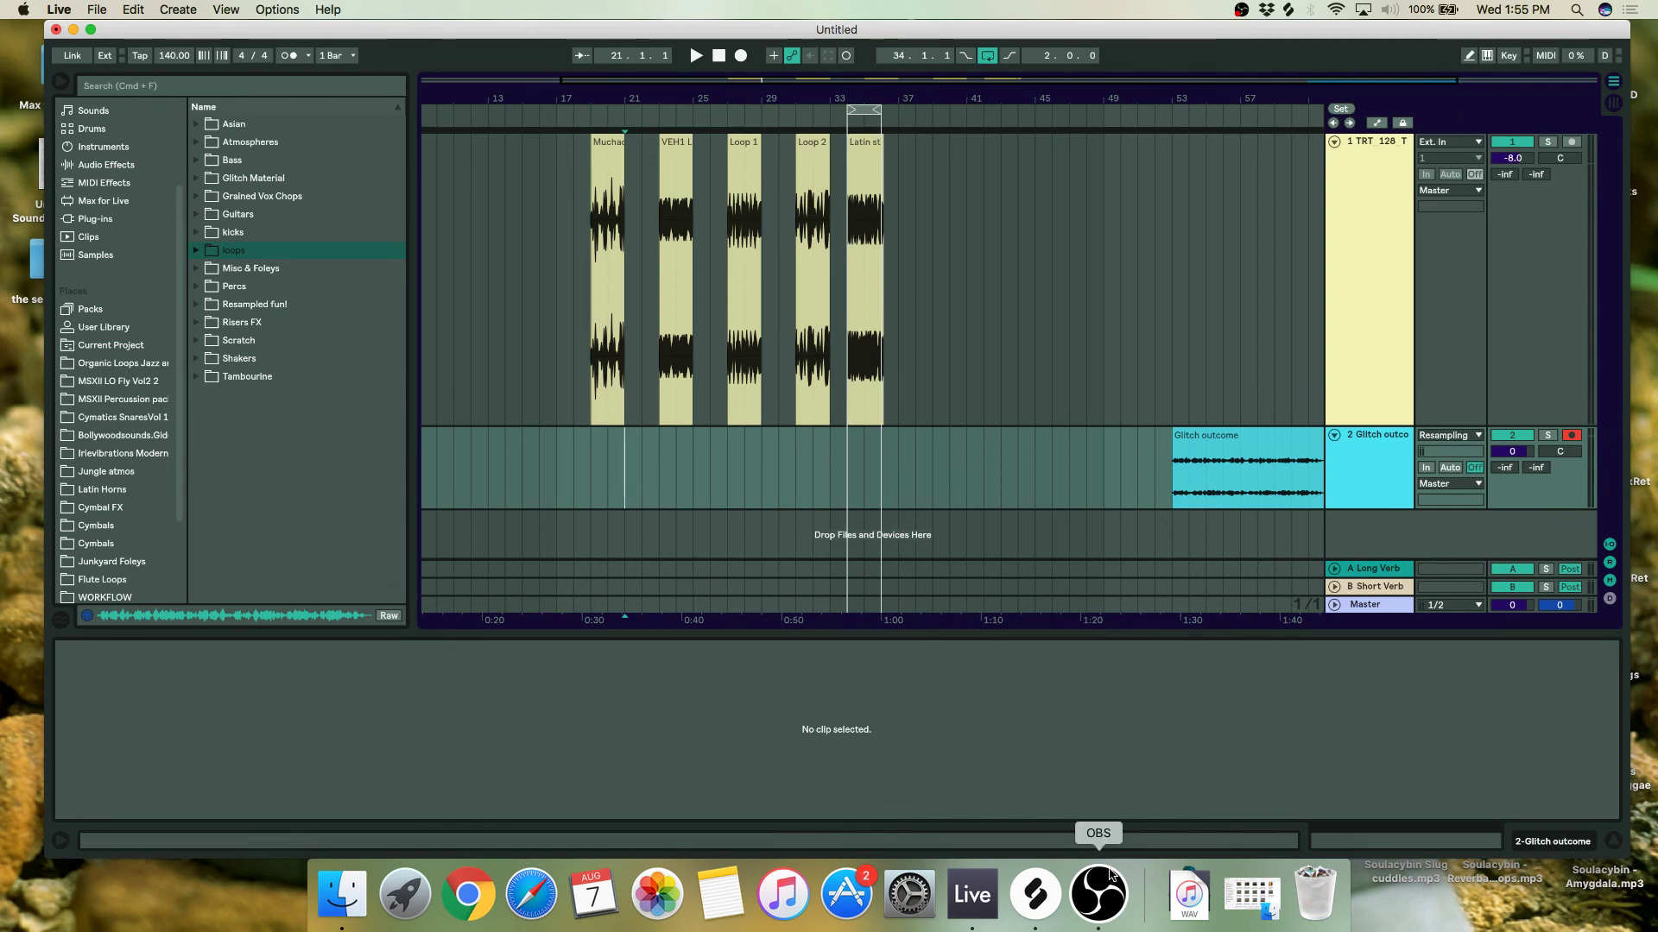
{"action": "left_click", "coordinate": [1098, 893]}
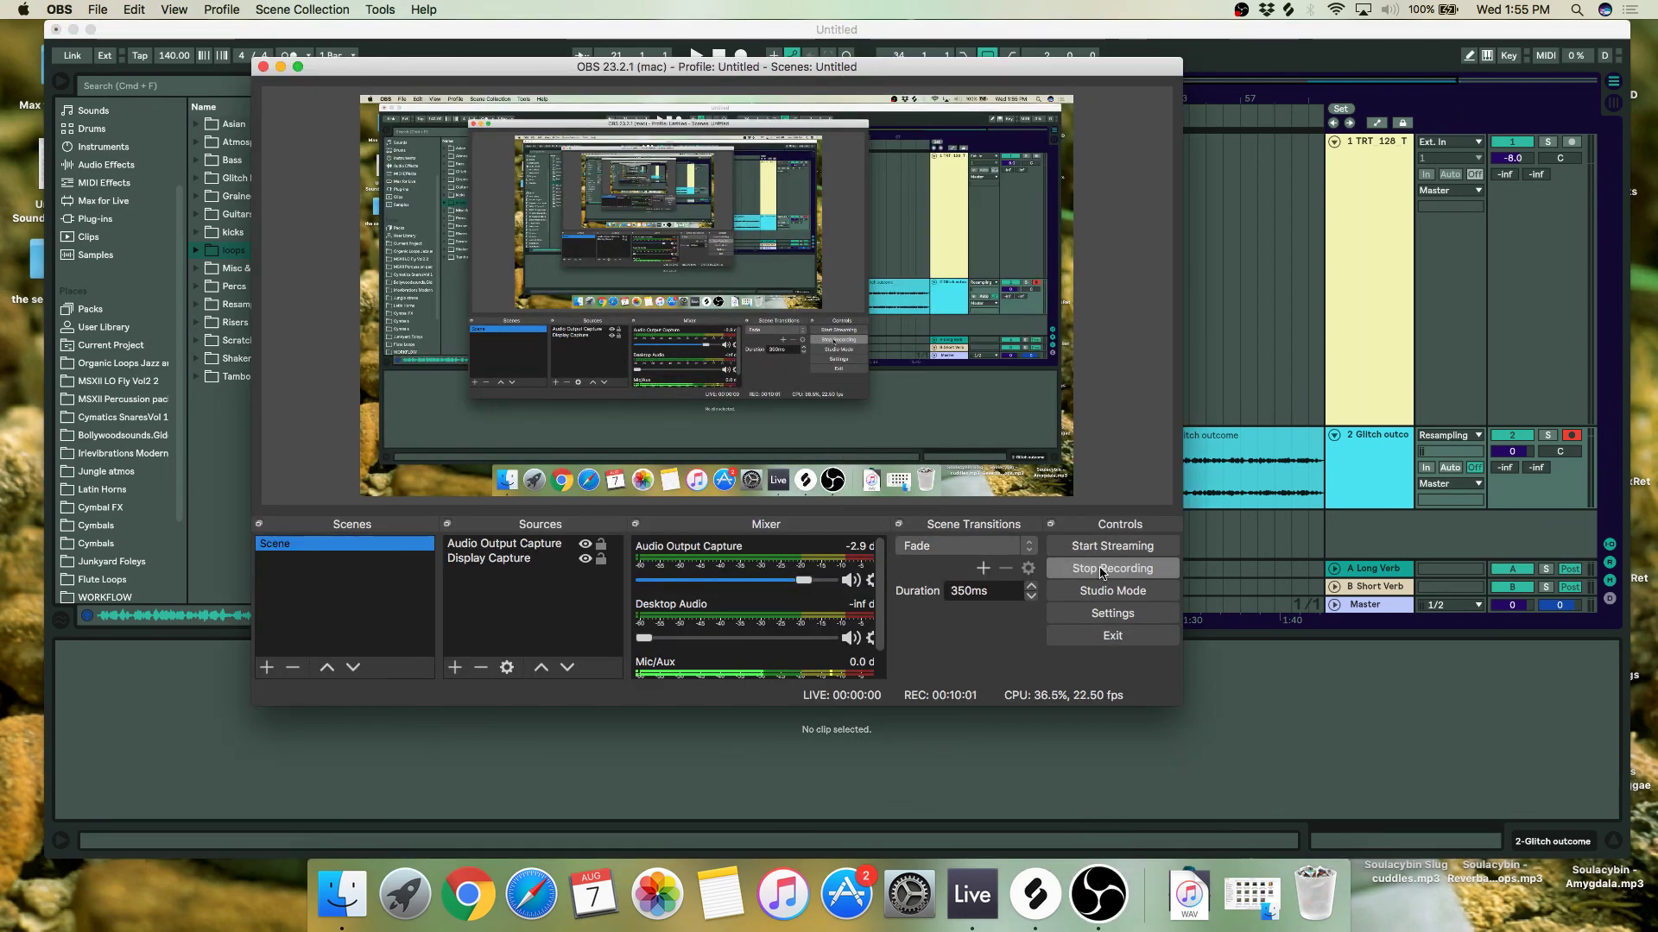